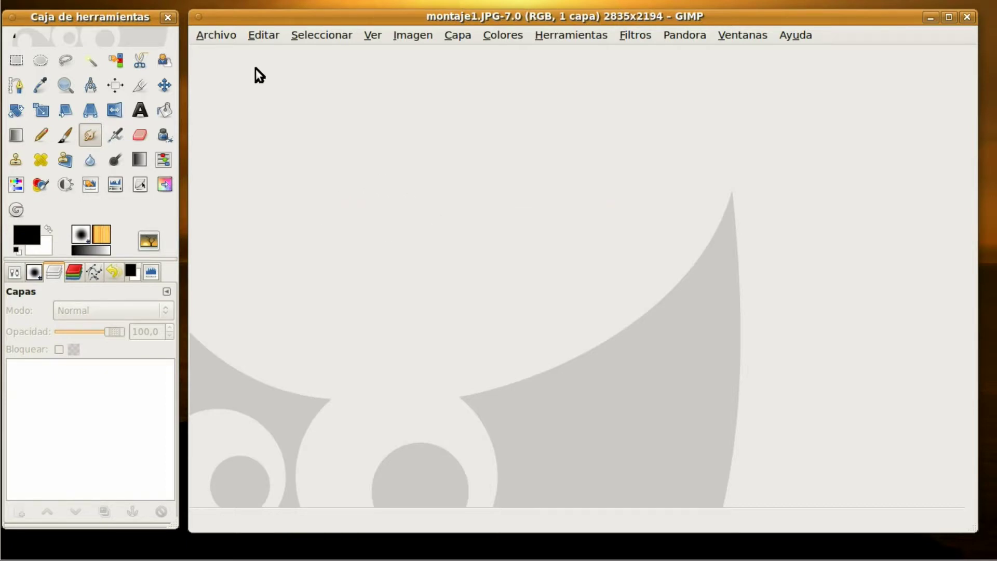
# Open the dog photo perro.JPG.
pyautogui.click(232, 36)
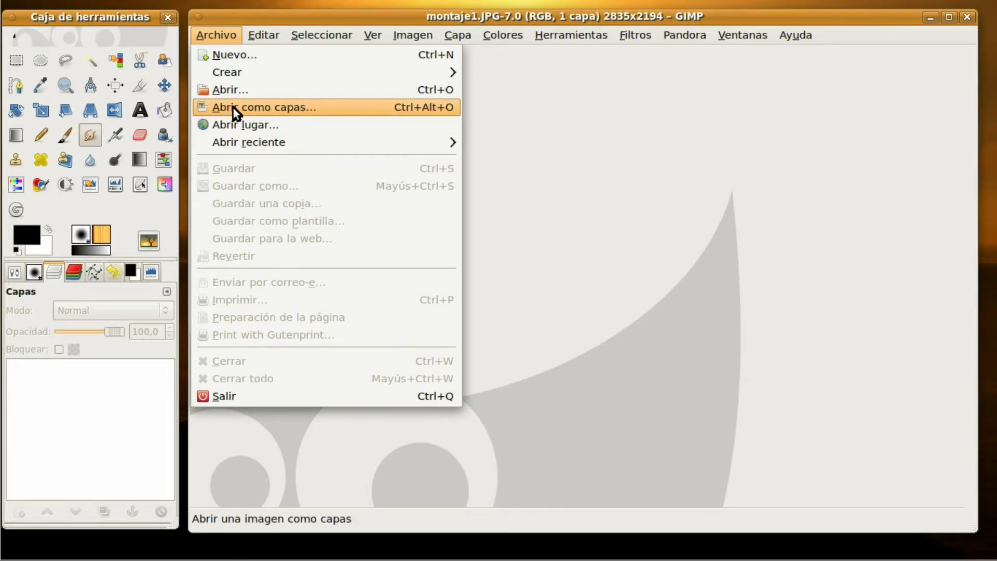
pyautogui.click(232, 108)
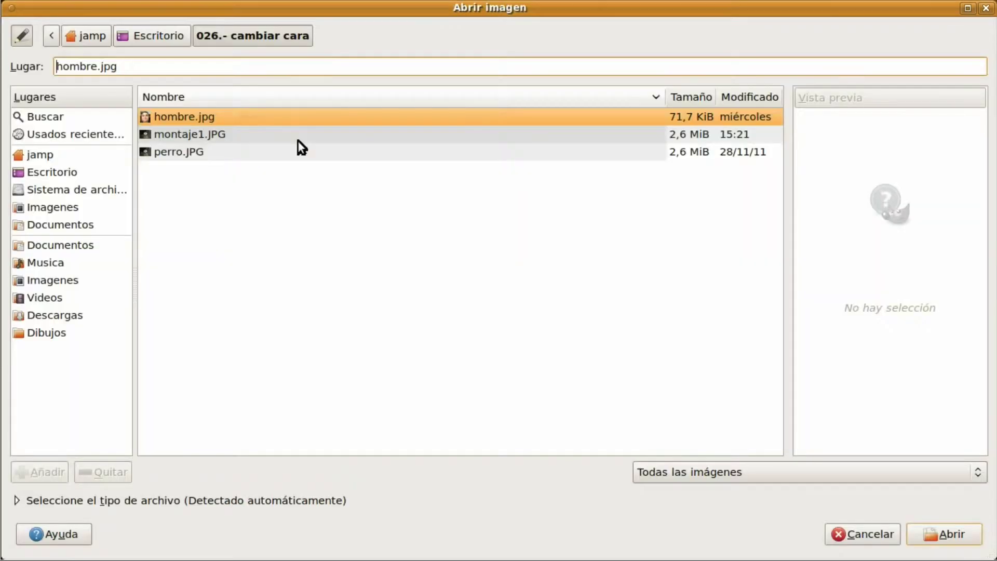
pyautogui.click(191, 153)
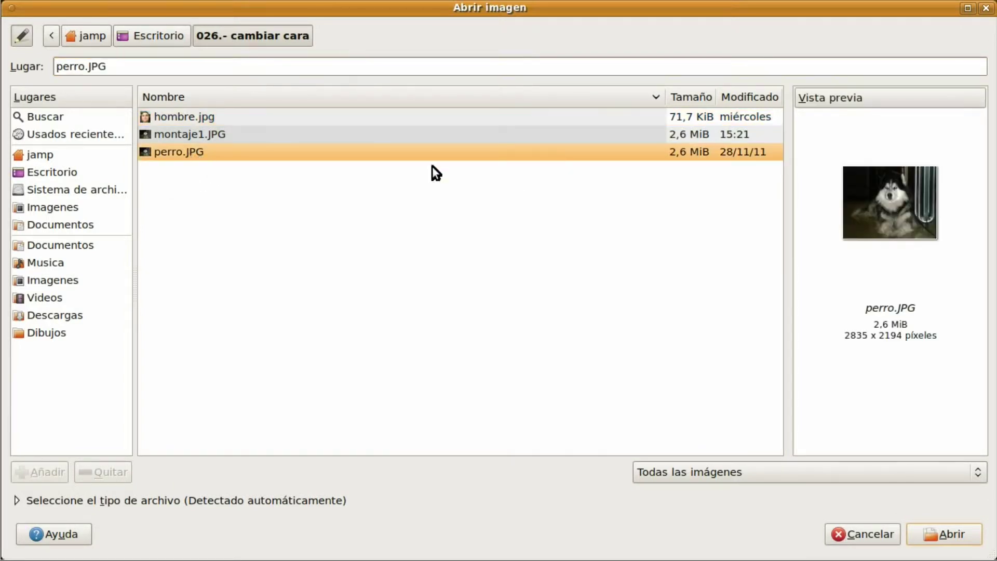
pyautogui.click(946, 537)
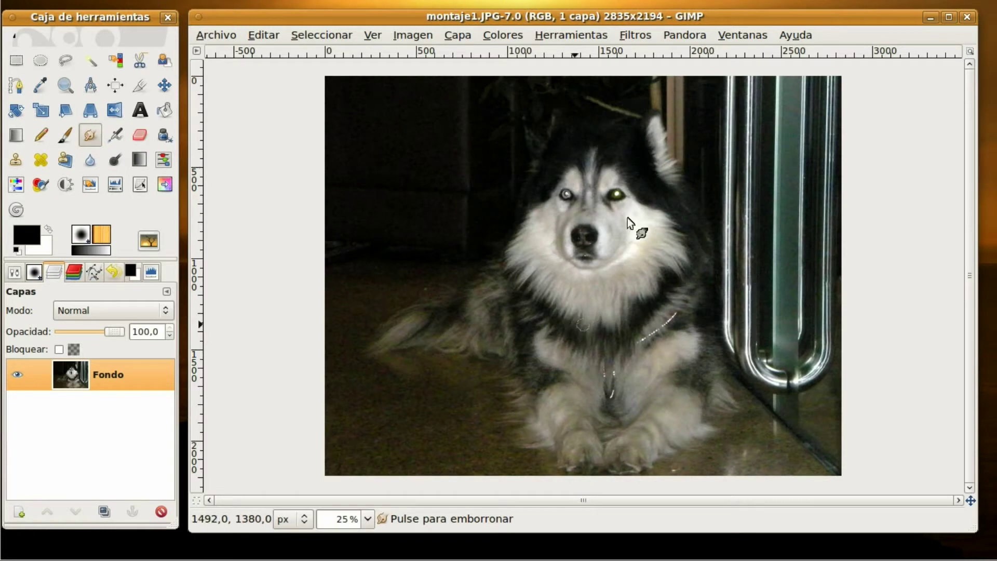
# Add the man's photo hombre.jpg as a new layer over the dog image.
pyautogui.click(223, 37)
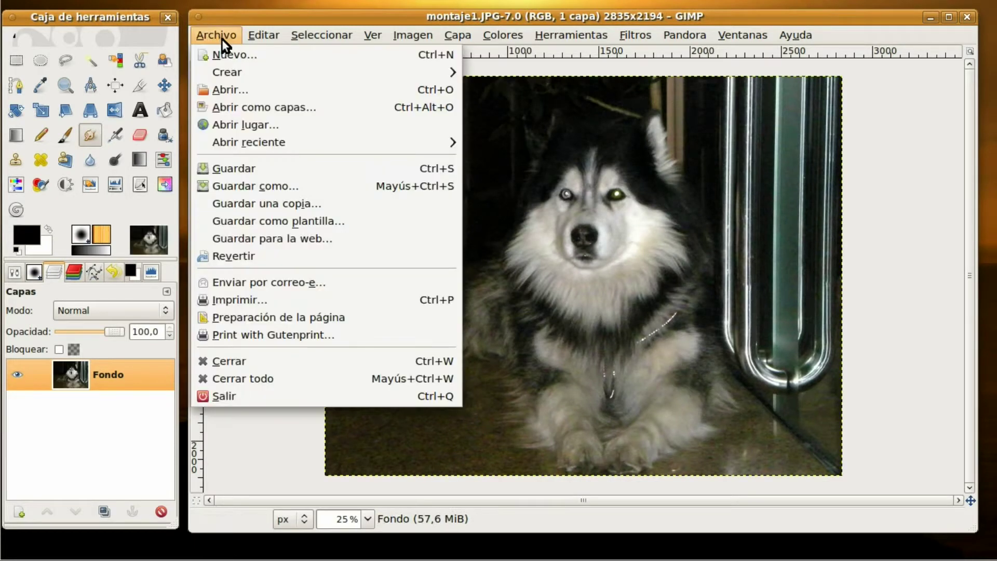
pyautogui.click(232, 109)
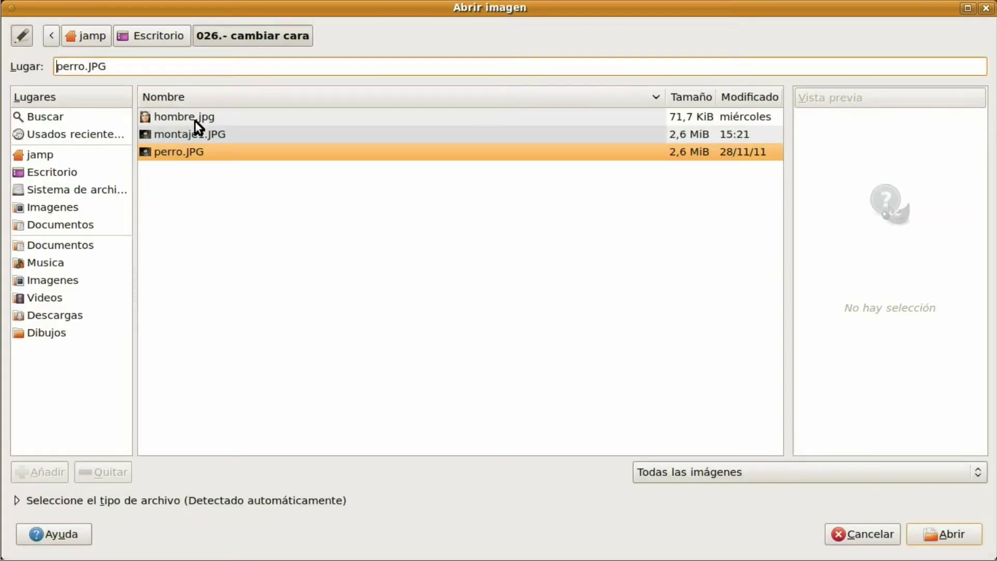
pyautogui.click(189, 118)
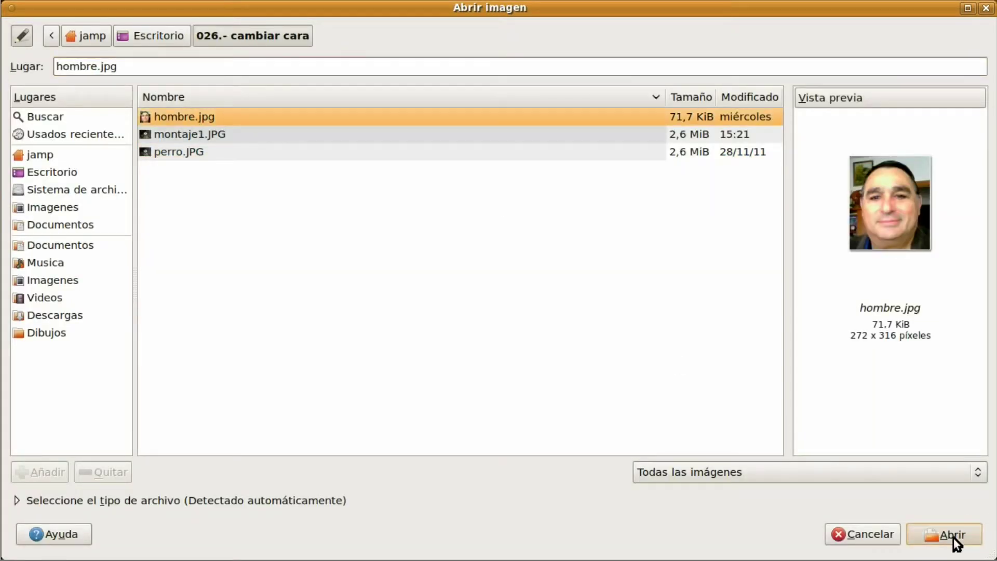
pyautogui.click(955, 537)
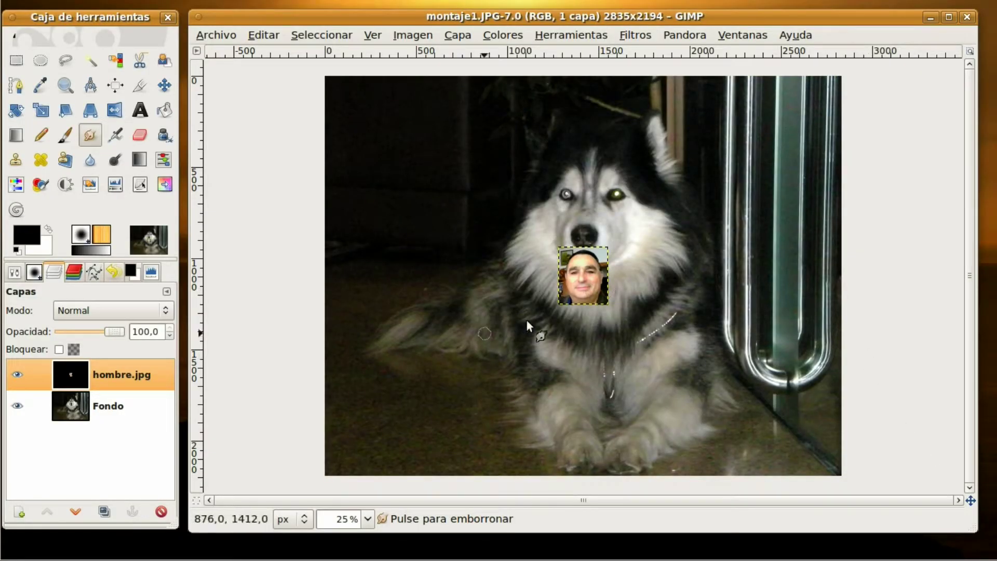
pyautogui.moveTo(562, 273)
pyautogui.mouseDown()
pyautogui.moveTo(586, 272)
pyautogui.moveTo(557, 291)
pyautogui.moveTo(568, 291)
pyautogui.moveTo(550, 288)
pyautogui.moveTo(604, 292)
pyautogui.moveTo(582, 298)
pyautogui.mouseUp()
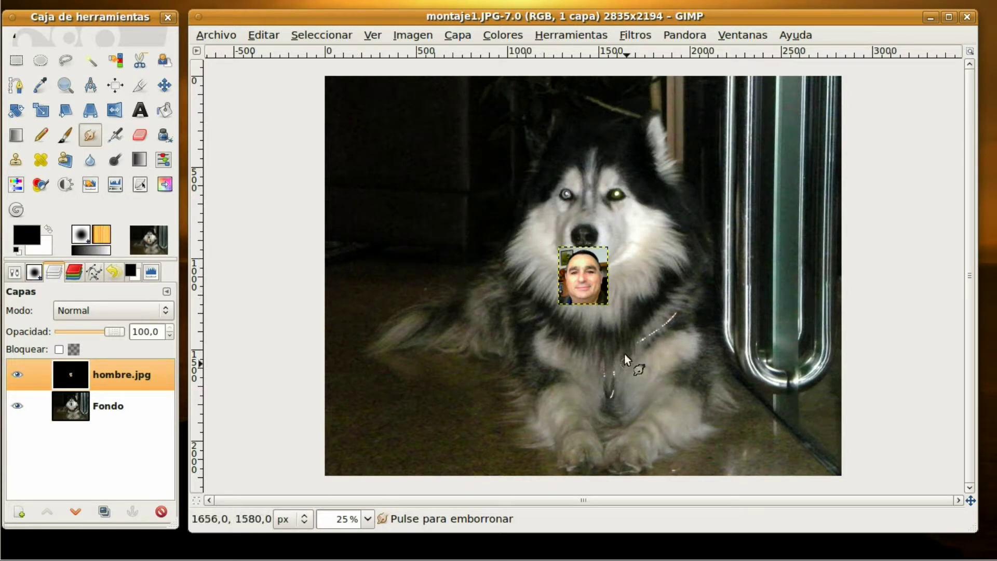
pyautogui.moveTo(569, 279); pyautogui.dragTo(584, 281)
pyautogui.hotkey('ctrl', 'z')
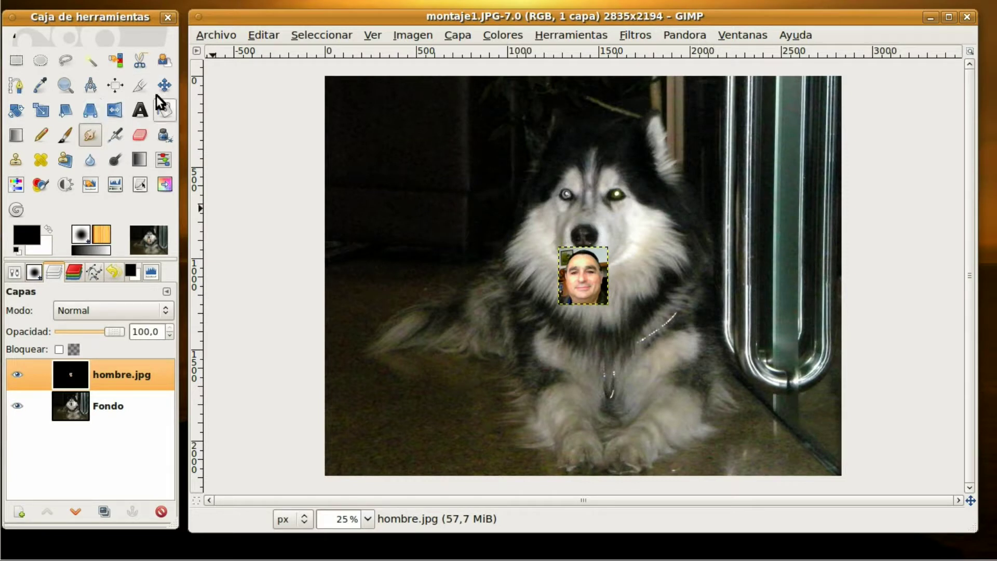
pyautogui.click(41, 112)
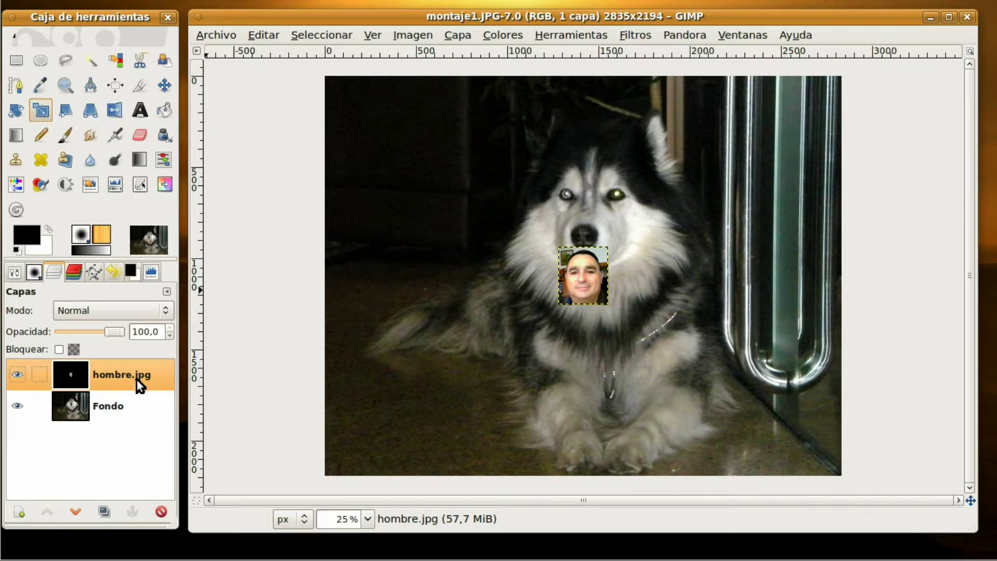
# Duplicate the Fondo and hombre.jpg layers.
pyautogui.click(122, 410)
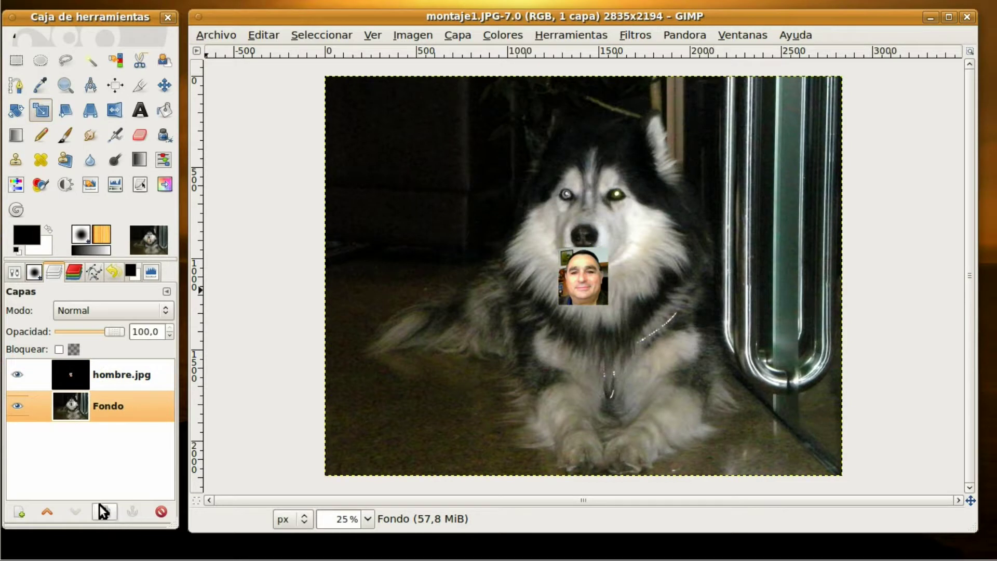
pyautogui.click(105, 513)
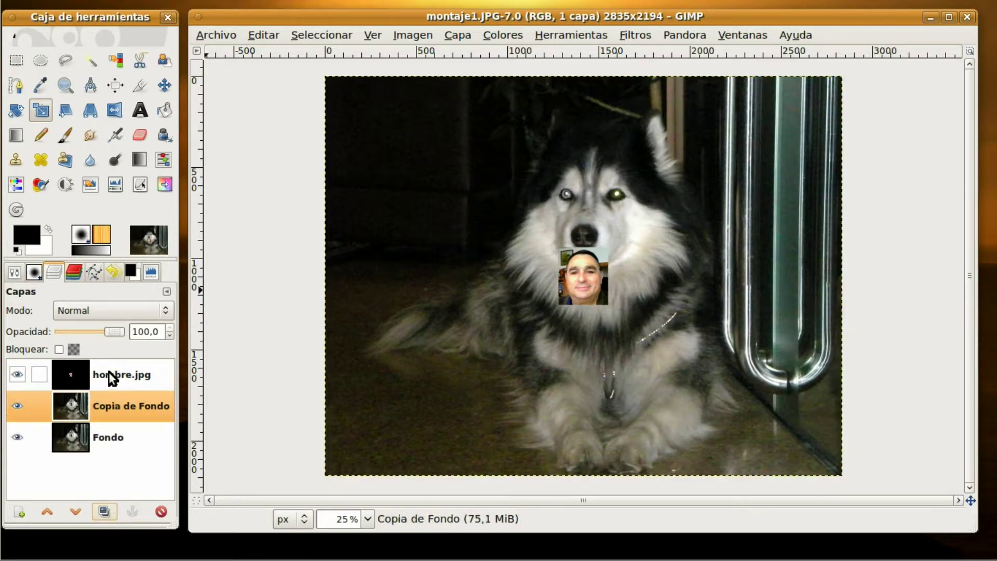
pyautogui.click(111, 377)
pyautogui.click(104, 512)
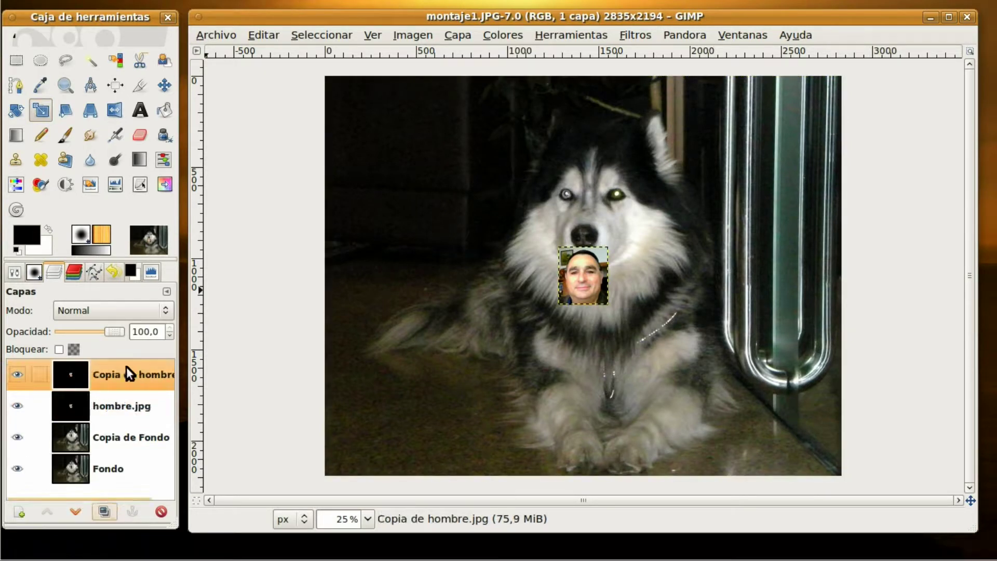
# Hide the original hombre.jpg and Fondo layers and lower hombre.jpg below Copia de Fondo.
pyautogui.click(17, 406)
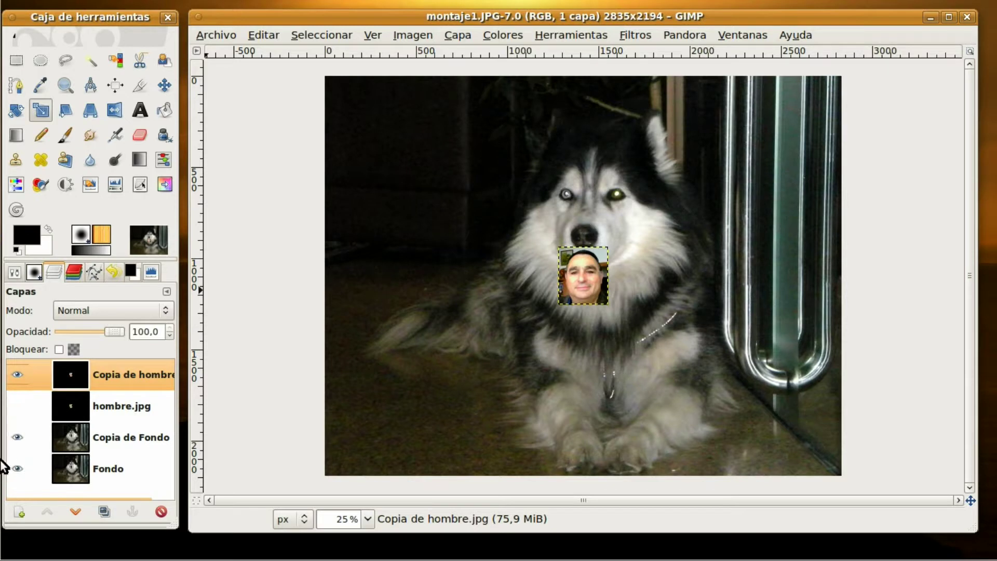
pyautogui.click(18, 468)
pyautogui.click(77, 406)
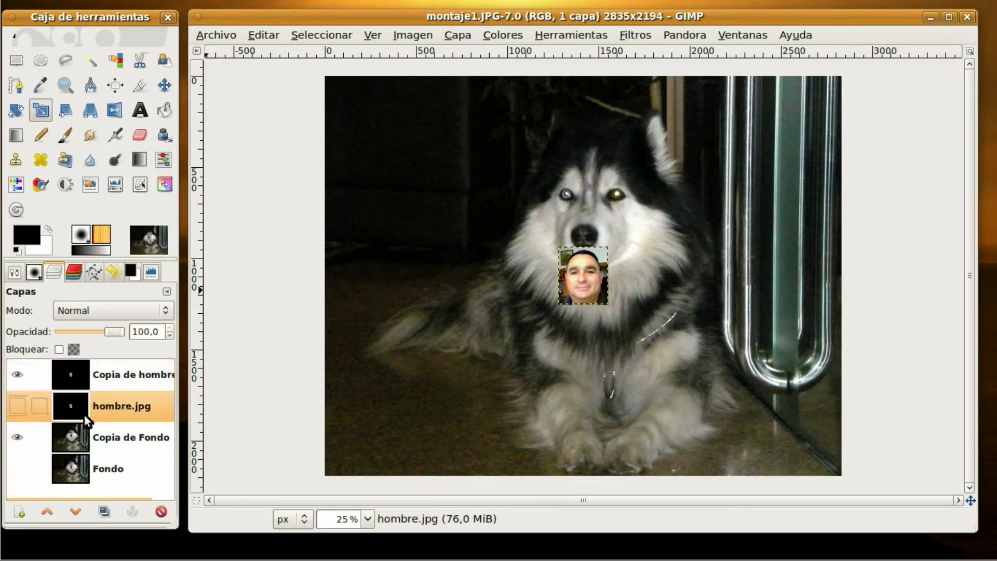
pyautogui.click(77, 511)
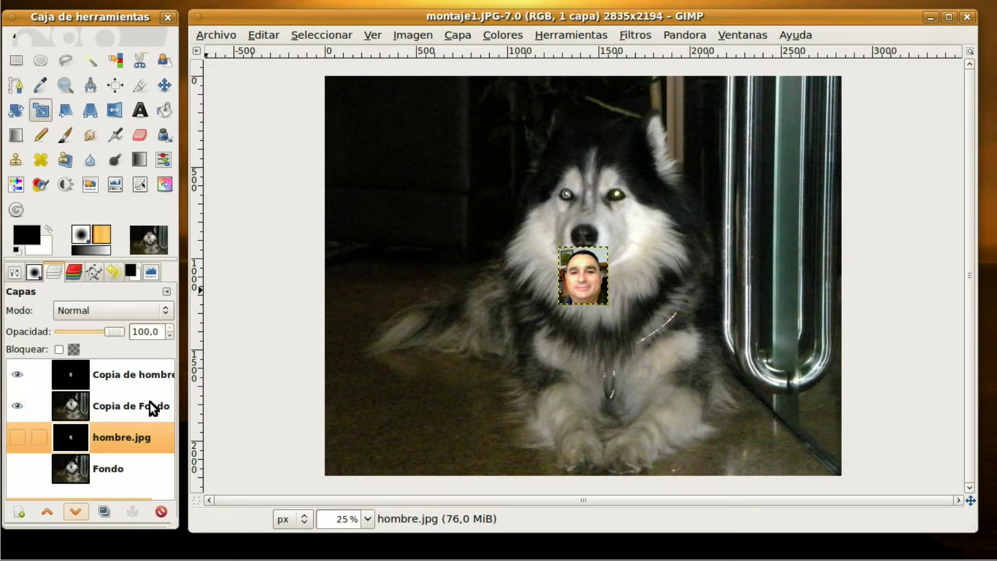
pyautogui.click(136, 369)
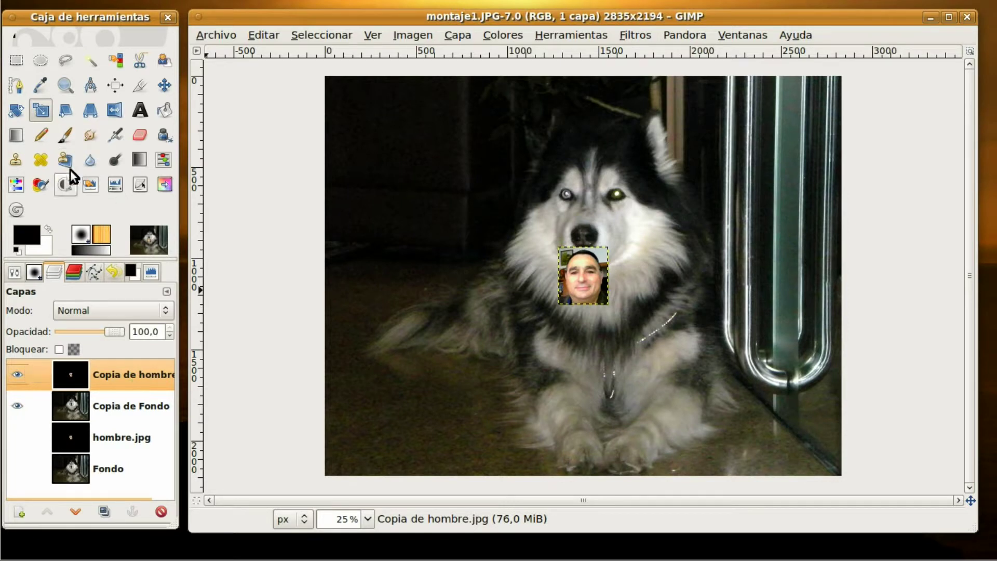
pyautogui.click(42, 108)
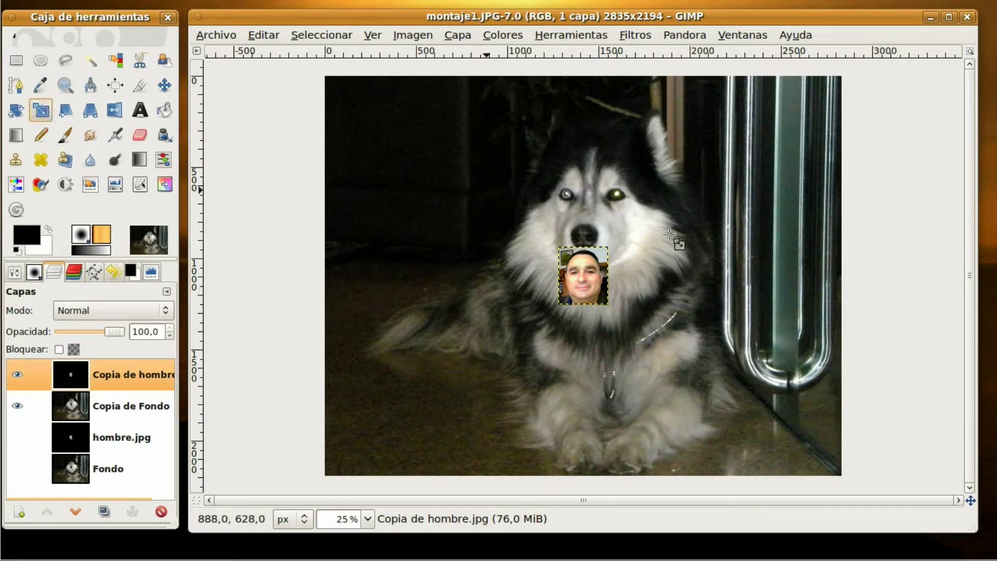
# Scale the Copia de hombre.jpg layer proportionally to 861 × 1000 pixels.
pyautogui.click(580, 282)
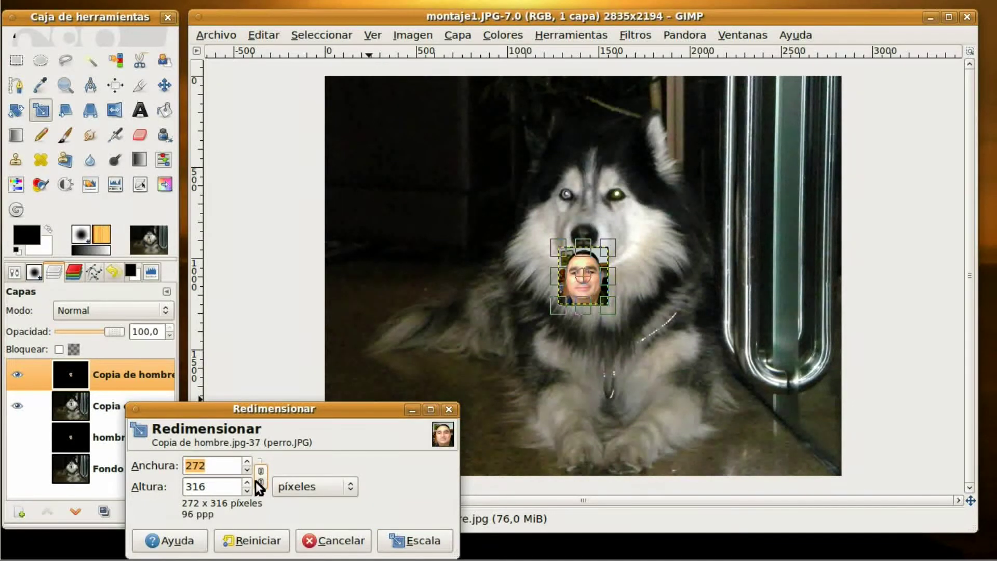
pyautogui.click(261, 472)
pyautogui.moveTo(611, 313); pyautogui.dragTo(663, 425)
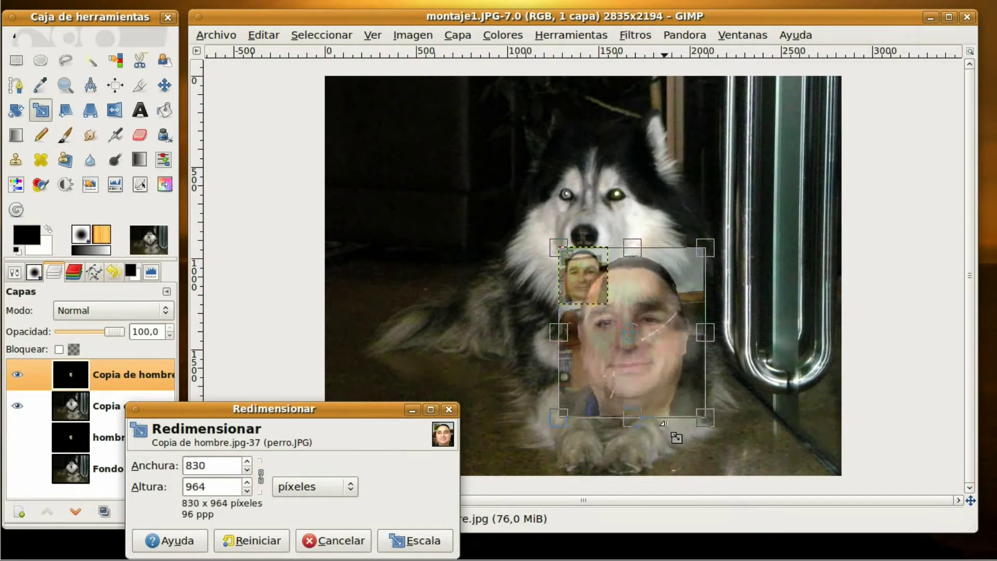
pyautogui.moveTo(663, 425); pyautogui.dragTo(669, 430)
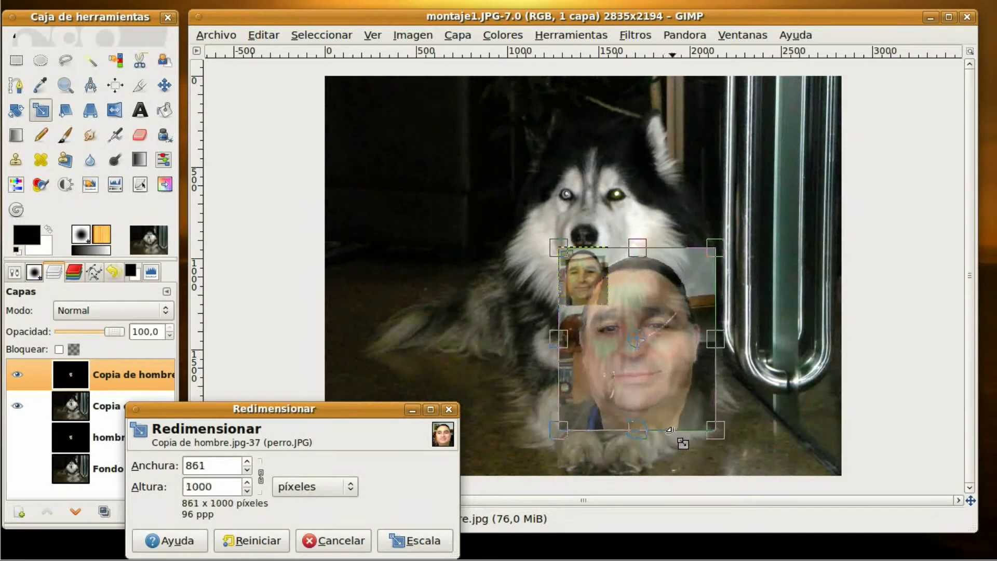
pyautogui.click(429, 542)
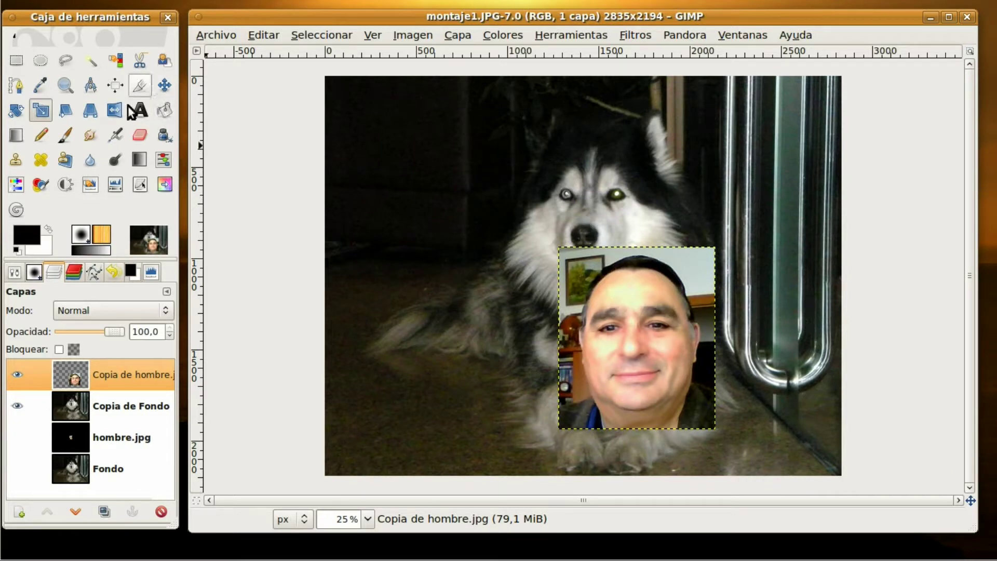
# Set the face layer's opacity to 45.6 and move it up over the dog's head.
pyautogui.moveTo(118, 333); pyautogui.dragTo(89, 325)
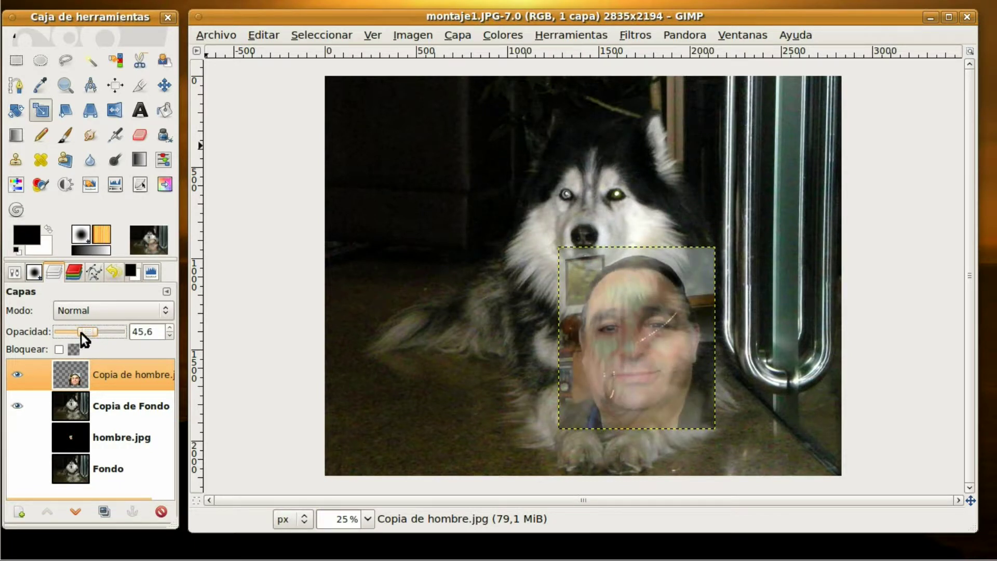
pyautogui.click(171, 89)
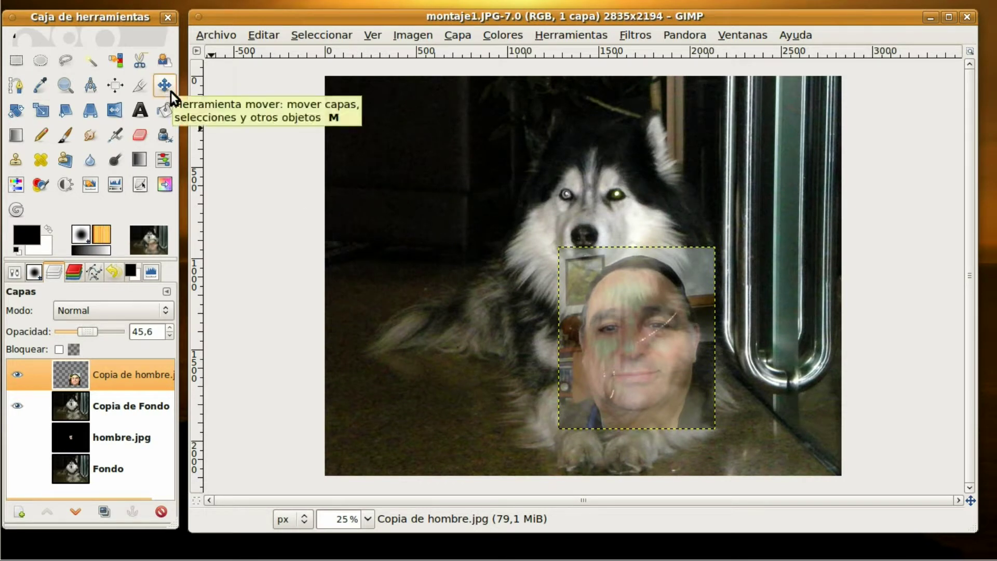
pyautogui.moveTo(639, 389)
pyautogui.mouseDown()
pyautogui.moveTo(610, 363)
pyautogui.moveTo(610, 279)
pyautogui.moveTo(598, 257)
pyautogui.mouseUp()
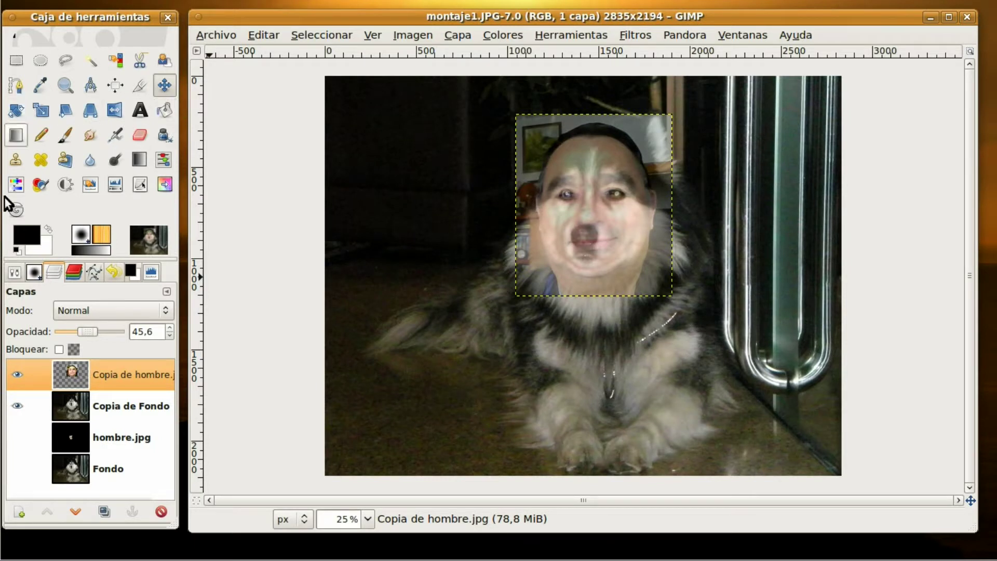
# Enlarge the semi-transparent face layer slightly further.
pyautogui.click(34, 112)
pyautogui.click(656, 289)
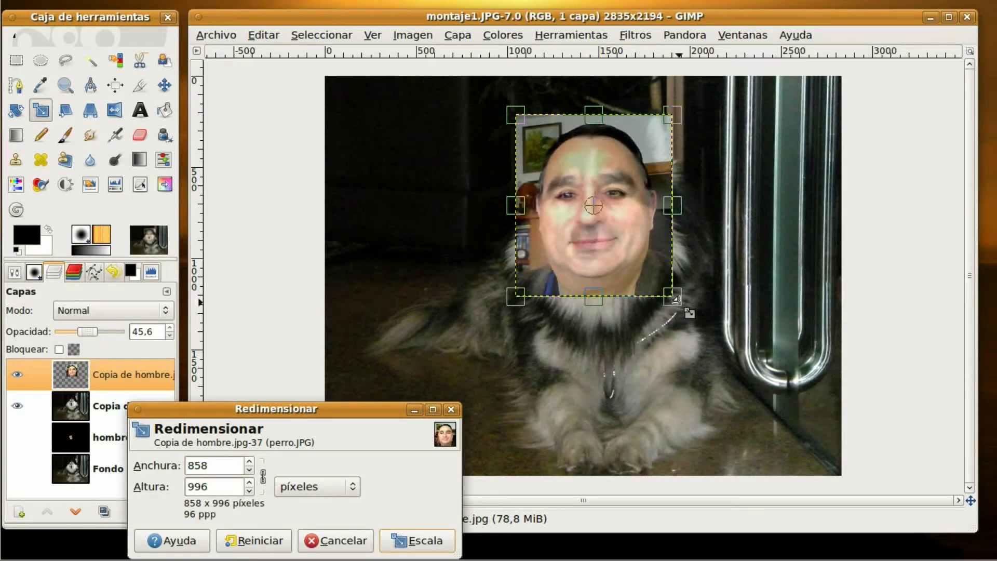
pyautogui.moveTo(675, 298); pyautogui.dragTo(698, 320)
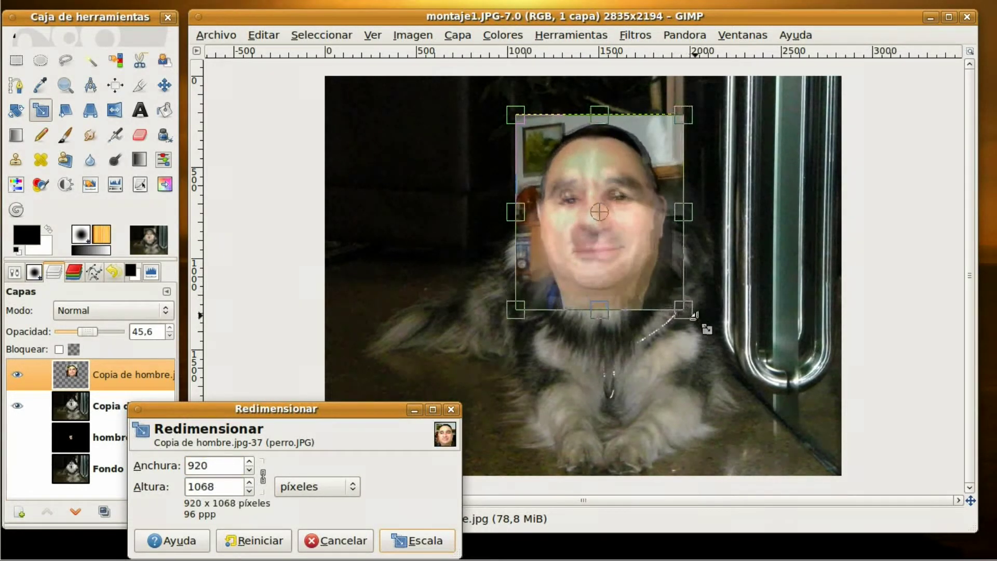
pyautogui.moveTo(700, 322); pyautogui.dragTo(696, 319)
pyautogui.click(419, 541)
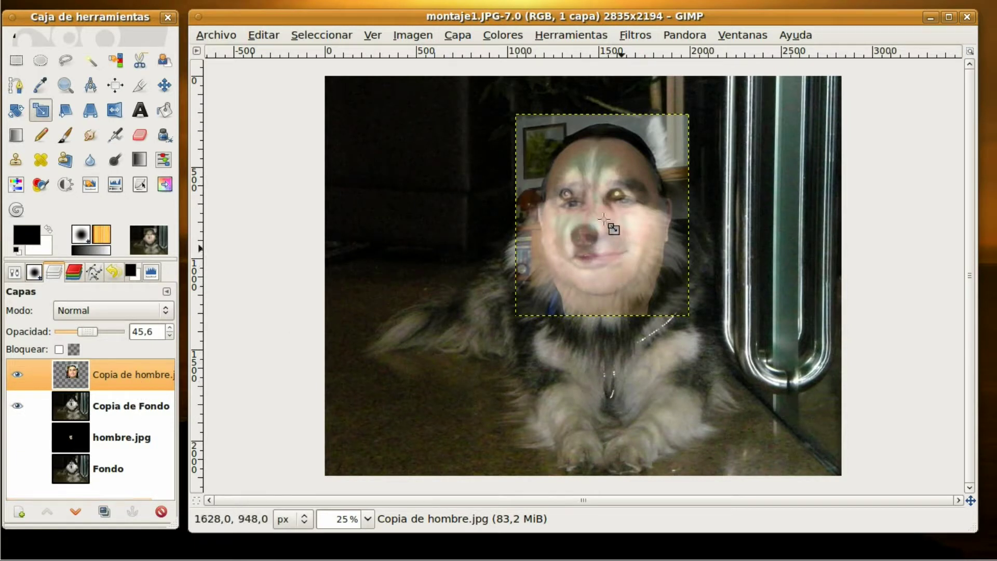
# Nudge the face layer until the man's eyes and nose match the husky's.
pyautogui.click(165, 86)
pyautogui.moveTo(635, 284); pyautogui.dragTo(627, 277)
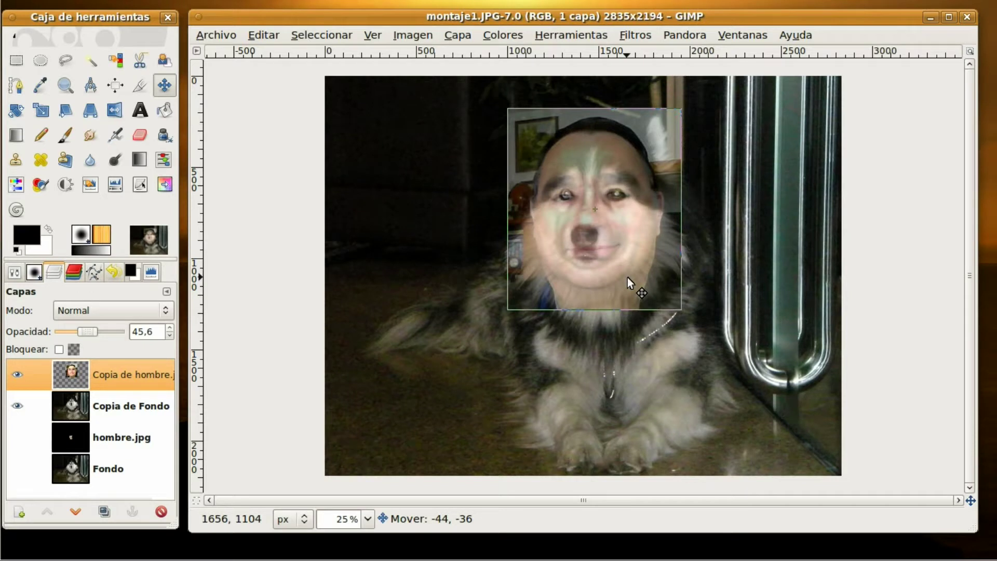
pyautogui.moveTo(627, 278)
pyautogui.mouseDown()
pyautogui.moveTo(625, 294)
pyautogui.moveTo(634, 273)
pyautogui.moveTo(631, 288)
pyautogui.mouseUp()
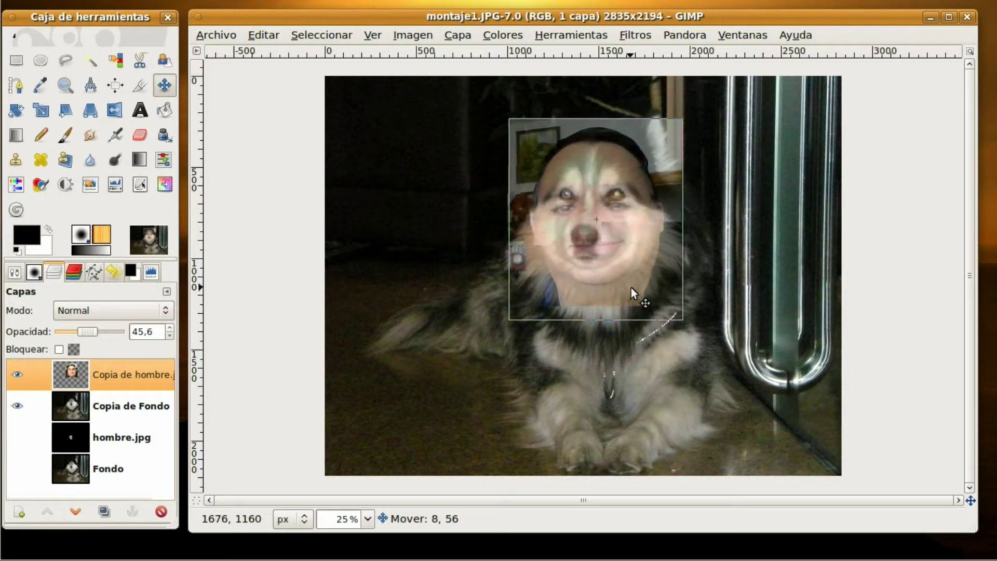
pyautogui.moveTo(631, 288); pyautogui.dragTo(629, 287)
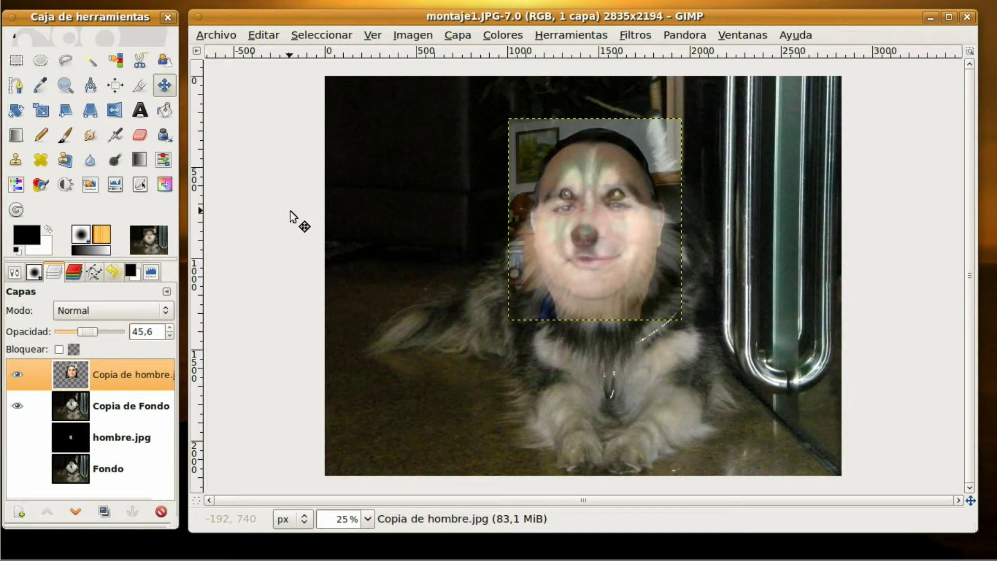
pyautogui.click(41, 111)
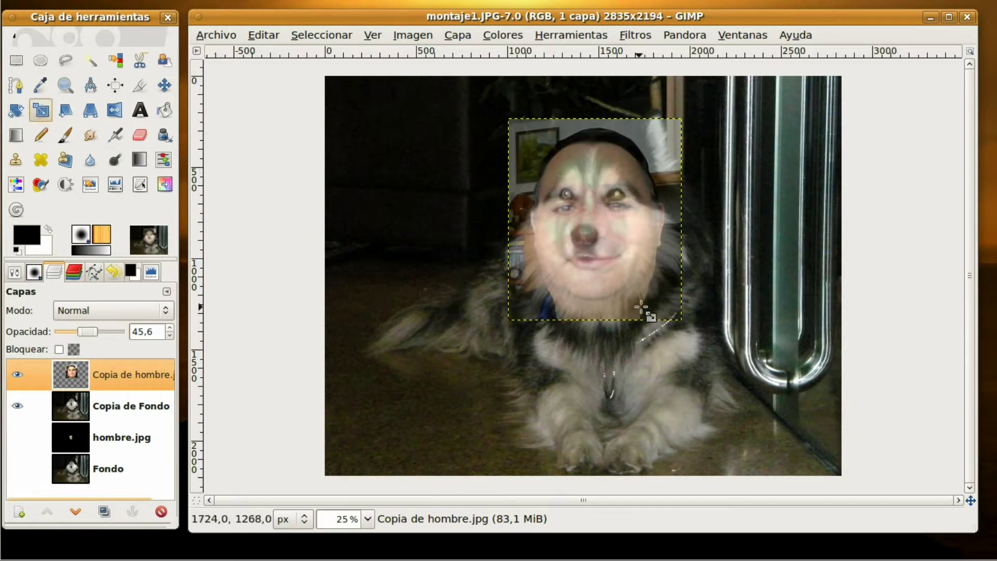
# Enlarge the face to about 1068×1240 px and realign it over the dog's head.
pyautogui.click(682, 329)
pyautogui.moveTo(693, 335); pyautogui.dragTo(712, 362)
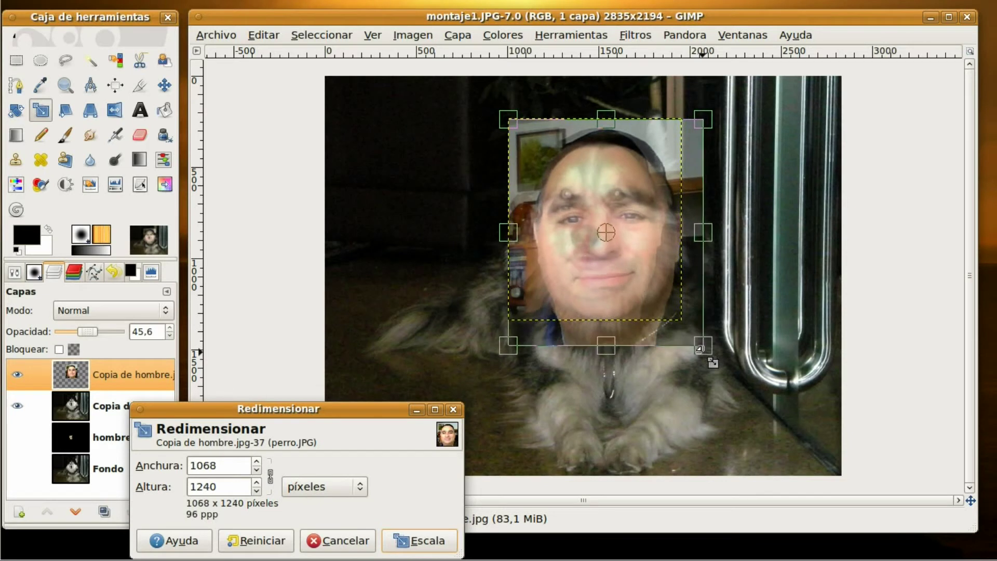
pyautogui.click(438, 541)
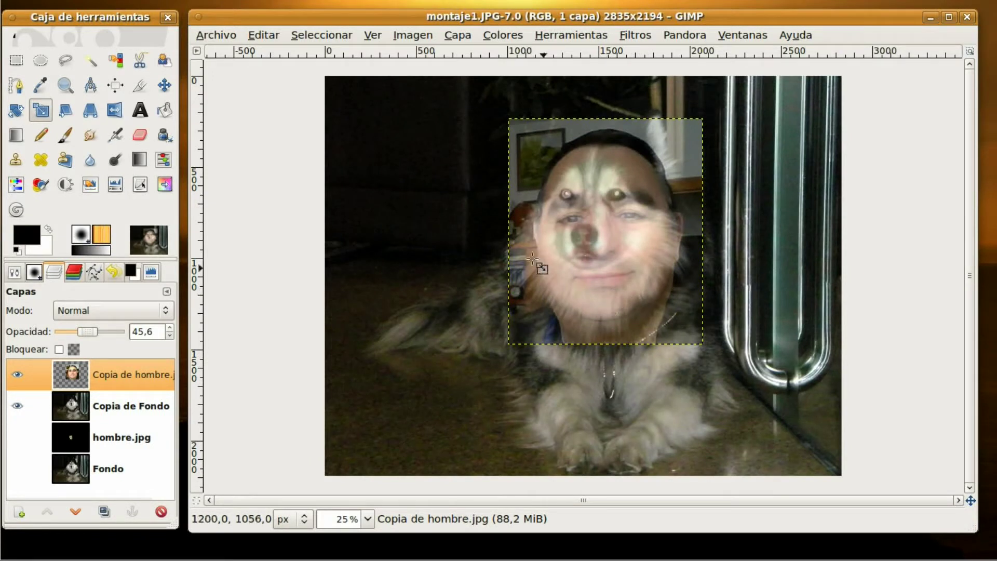
pyautogui.click(170, 85)
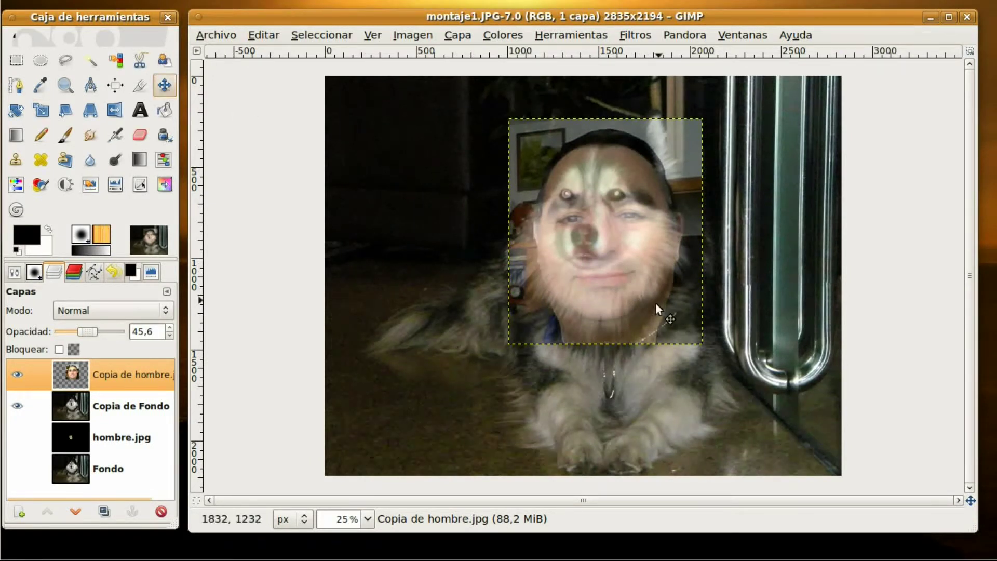
pyautogui.moveTo(600, 295)
pyautogui.mouseDown()
pyautogui.moveTo(615, 304)
pyautogui.moveTo(587, 274)
pyautogui.mouseUp()
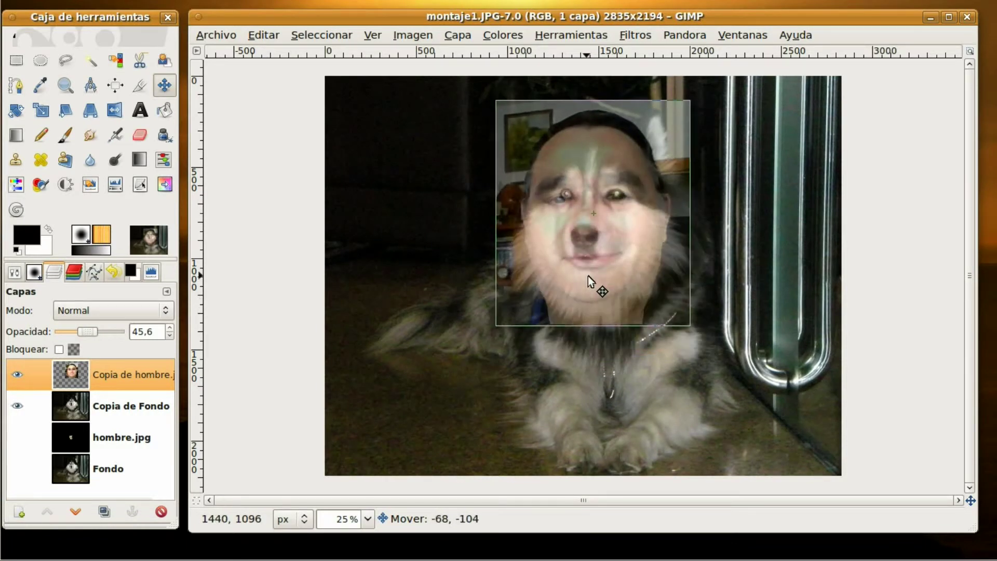
pyautogui.moveTo(587, 274); pyautogui.dragTo(587, 282)
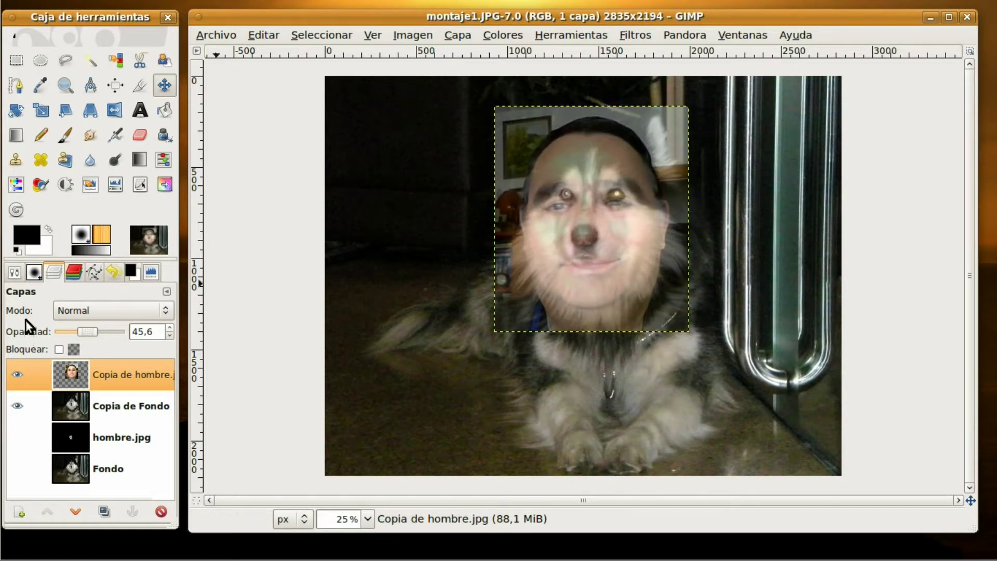
# Set the face layer's opacity back to 100.
pyautogui.moveTo(86, 330)
pyautogui.mouseDown()
pyautogui.moveTo(101, 332)
pyautogui.moveTo(89, 332)
pyautogui.mouseUp()
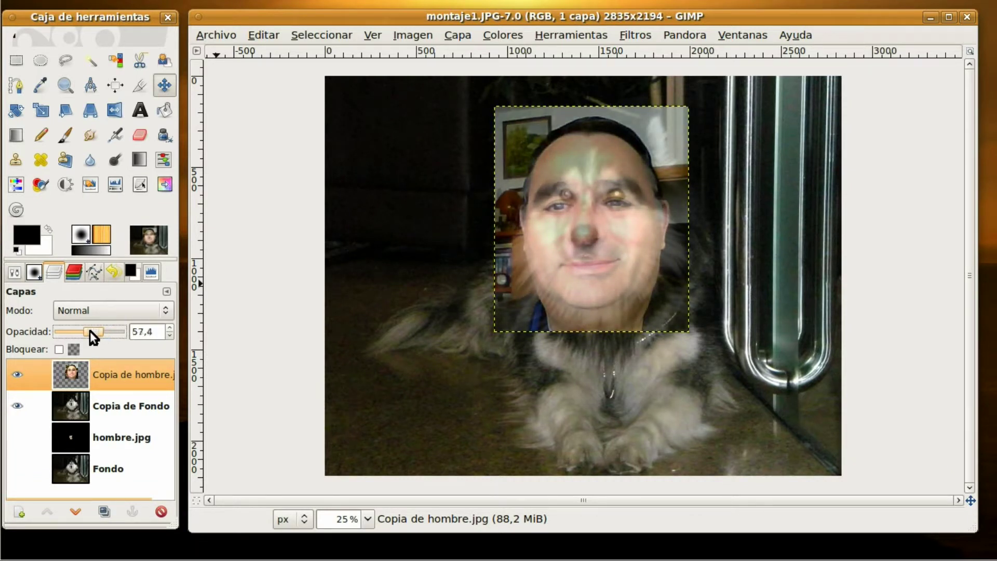
pyautogui.moveTo(90, 332); pyautogui.dragTo(88, 332)
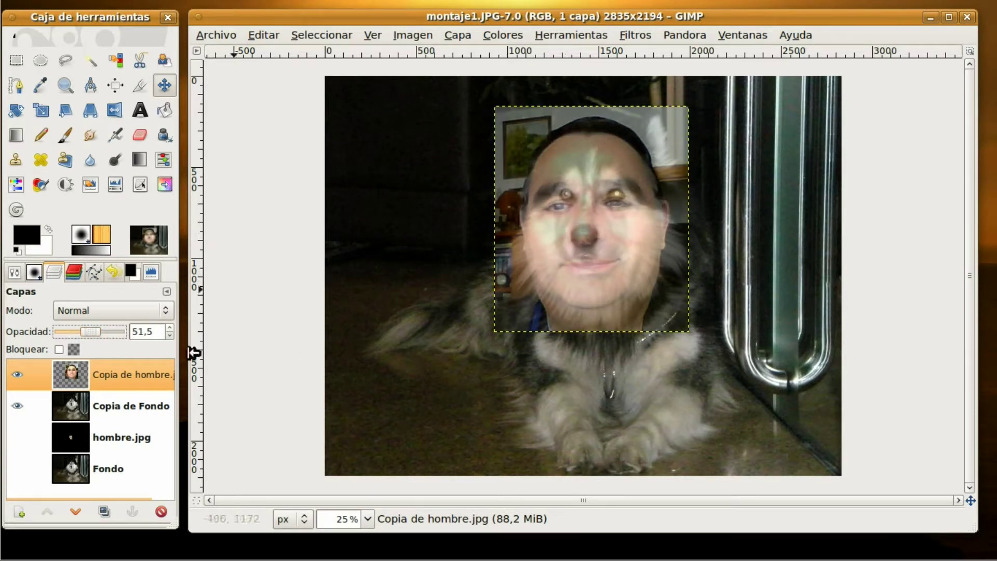
pyautogui.moveTo(89, 333); pyautogui.dragTo(135, 328)
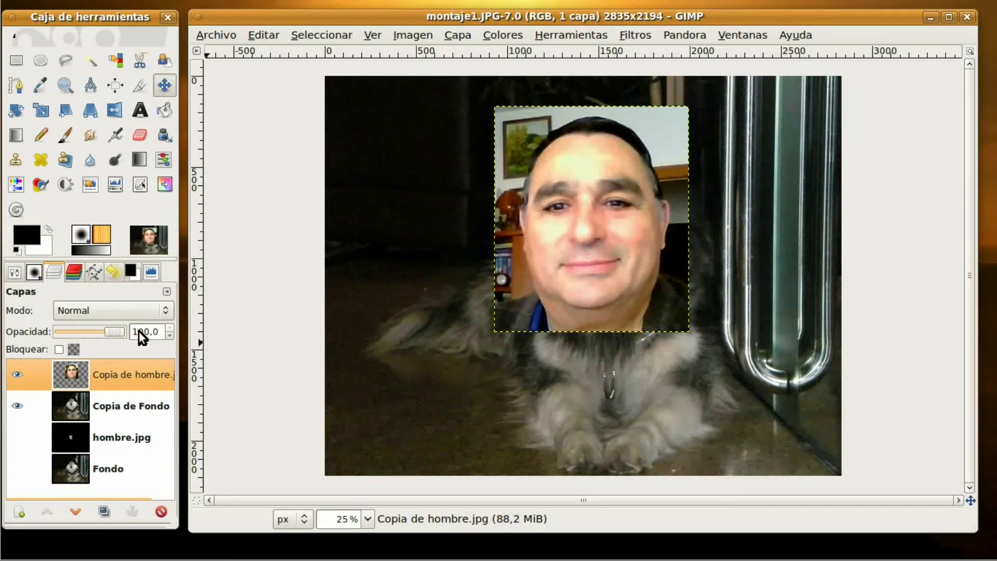
# Move the face layer below Copia de Fondo, choose the Eraser, and make Copia de Fondo active.
pyautogui.click(136, 385)
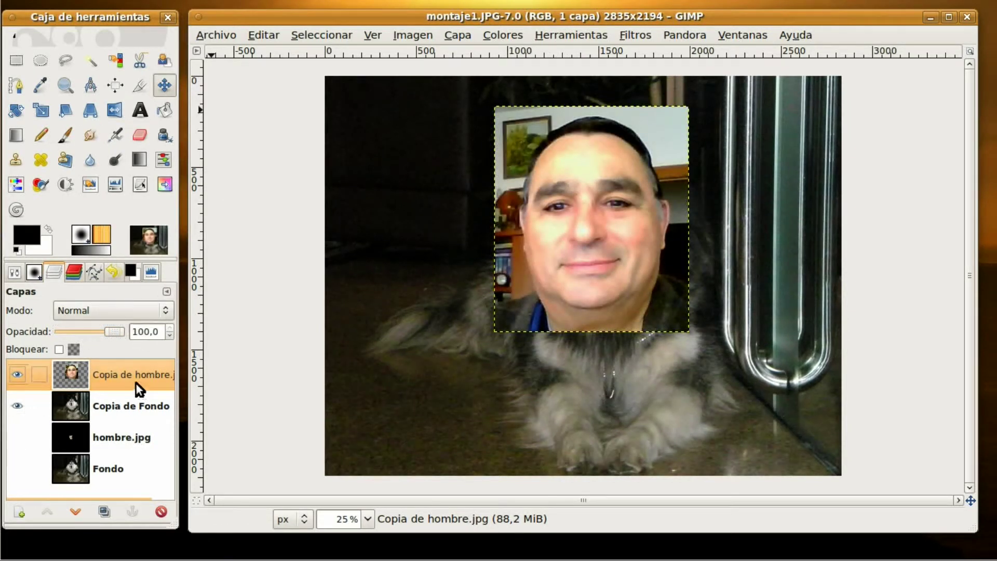
pyautogui.click(77, 512)
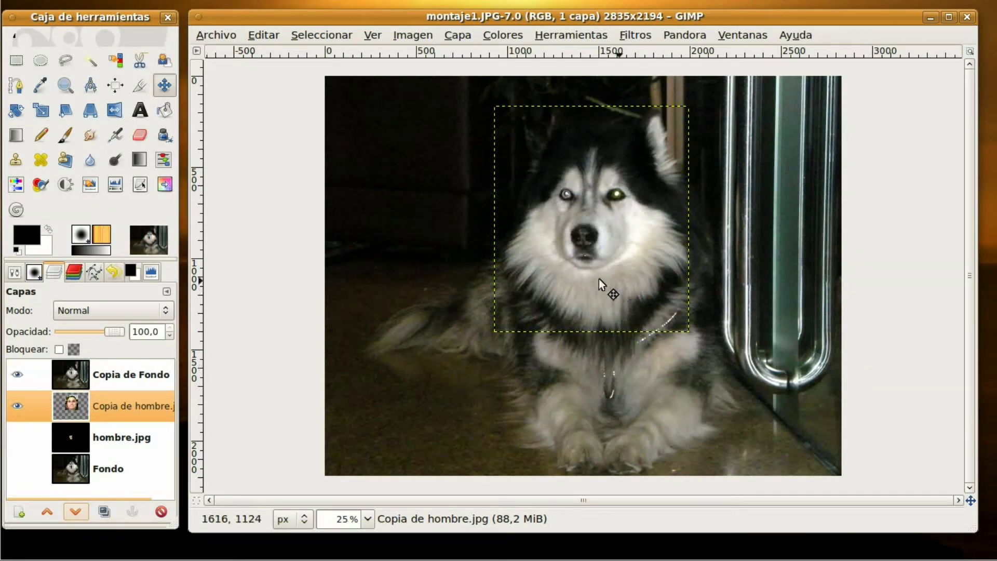
pyautogui.click(138, 134)
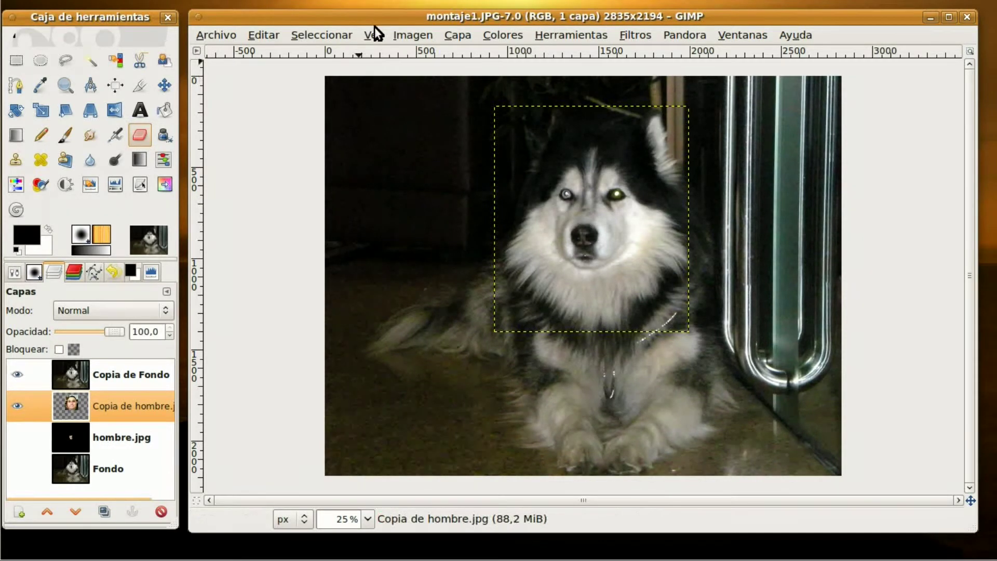
pyautogui.click(463, 37)
pyautogui.moveTo(498, 204)
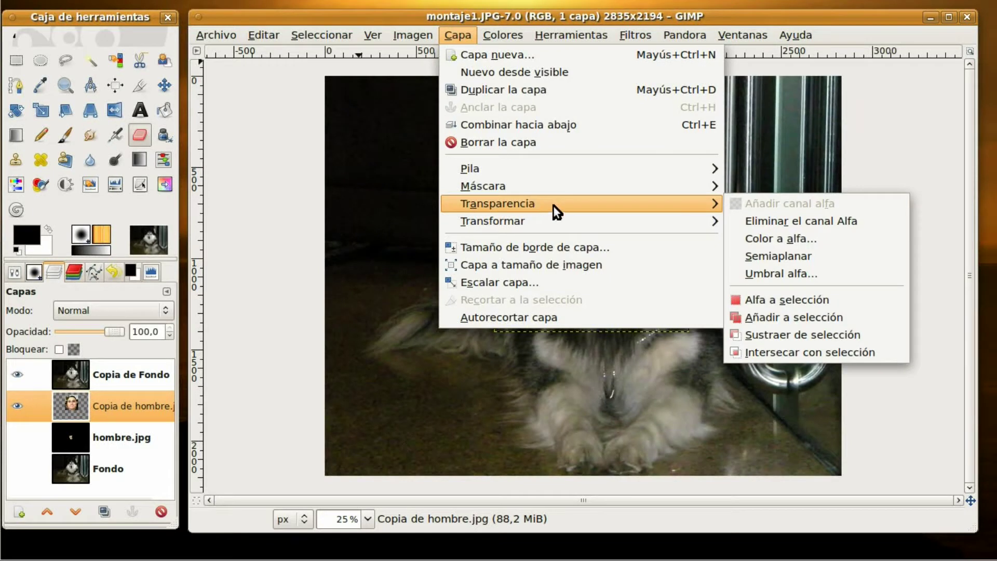
pyautogui.click(108, 376)
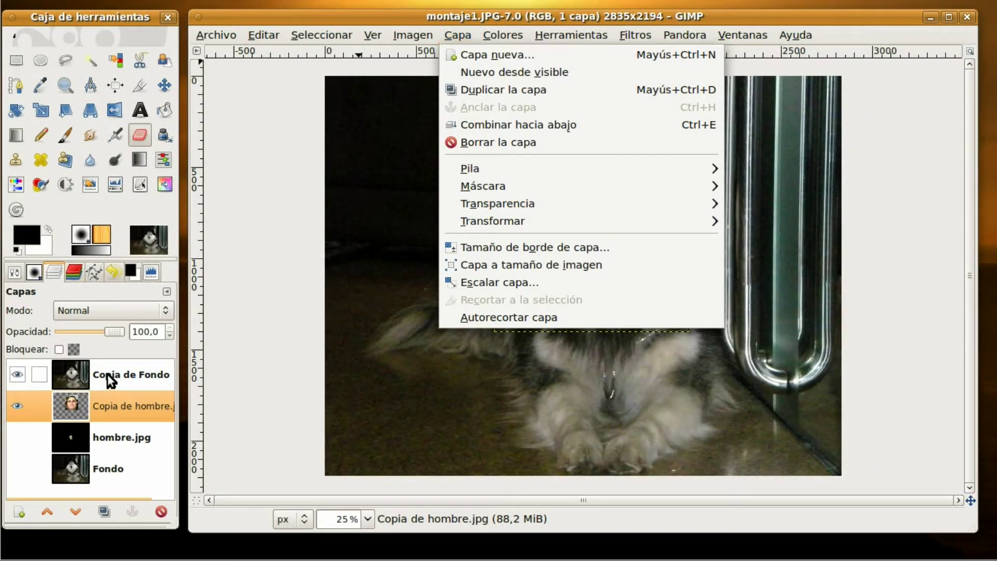
pyautogui.click(108, 375)
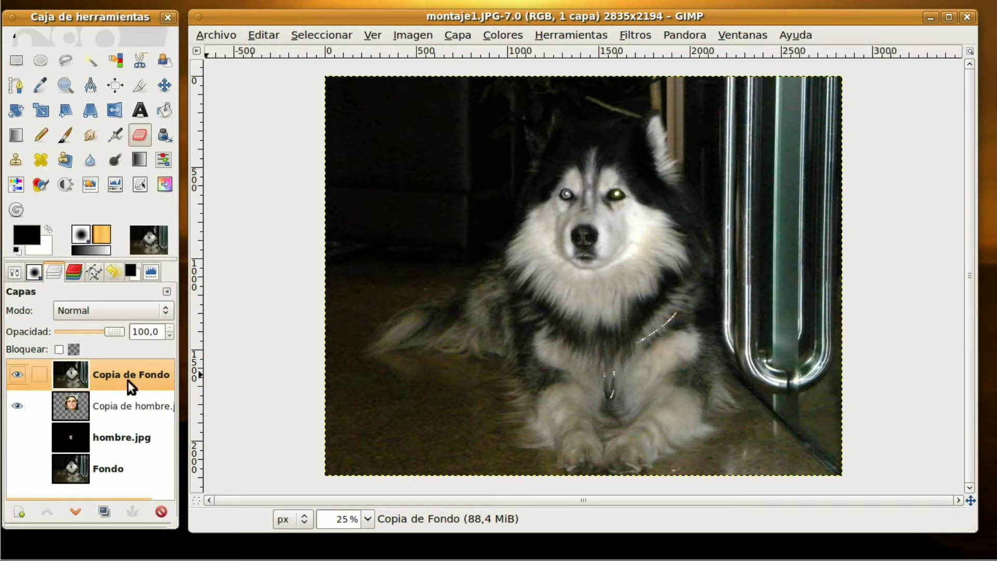
# Add an alpha channel to the Copia de Fondo layer from the Layer menu.
pyautogui.click(502, 34)
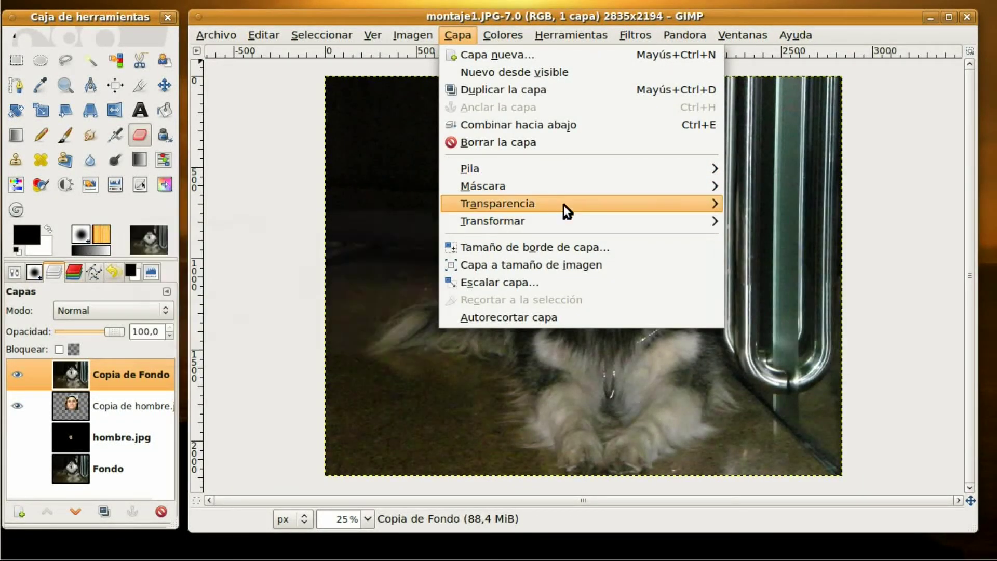
pyautogui.click(796, 203)
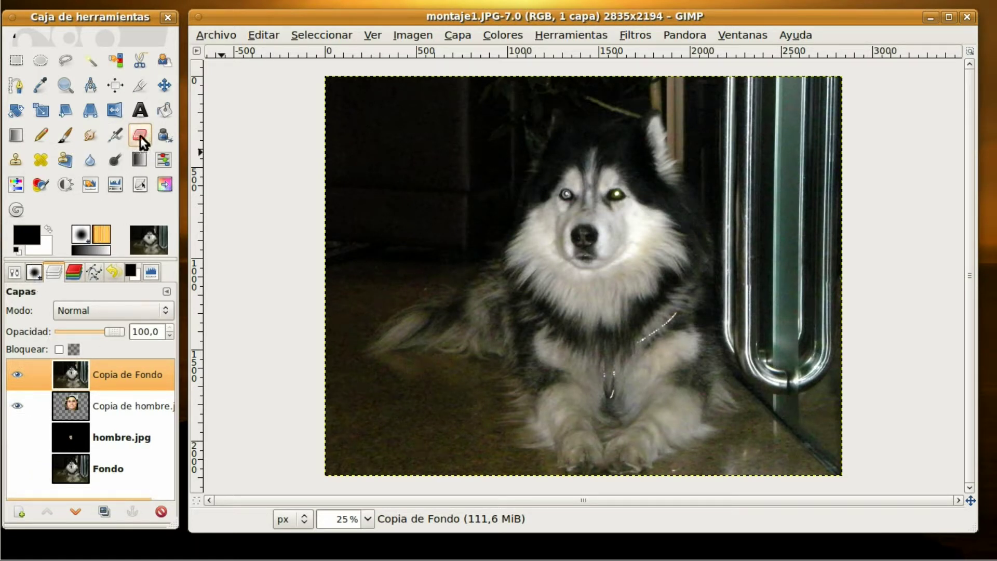
# Set the eraser scale to about 0.29, turn off pressure opacity, and erase above the nose.
pyautogui.click(15, 273)
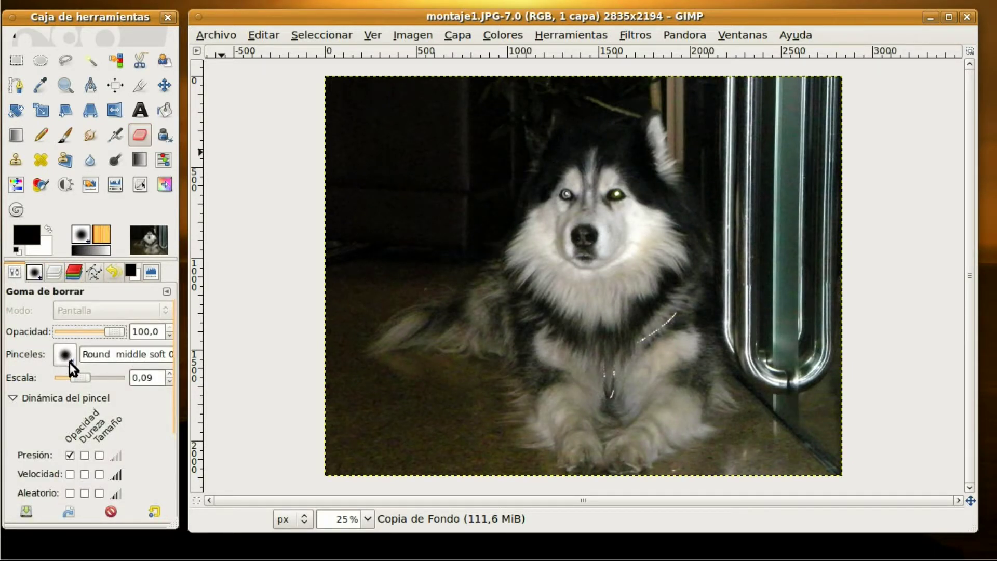
pyautogui.moveTo(86, 375); pyautogui.dragTo(95, 375)
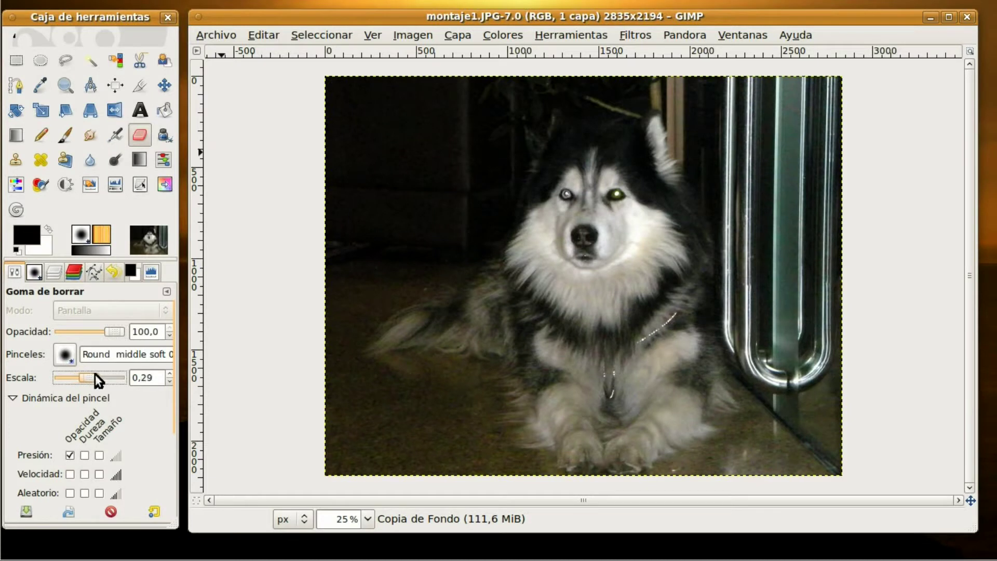
pyautogui.click(69, 456)
pyautogui.click(34, 272)
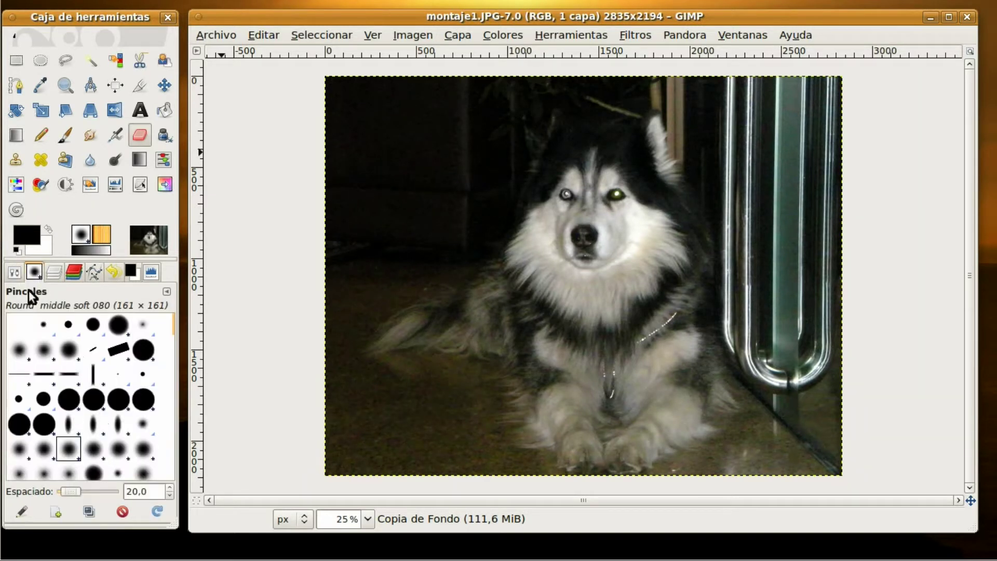
pyautogui.click(54, 271)
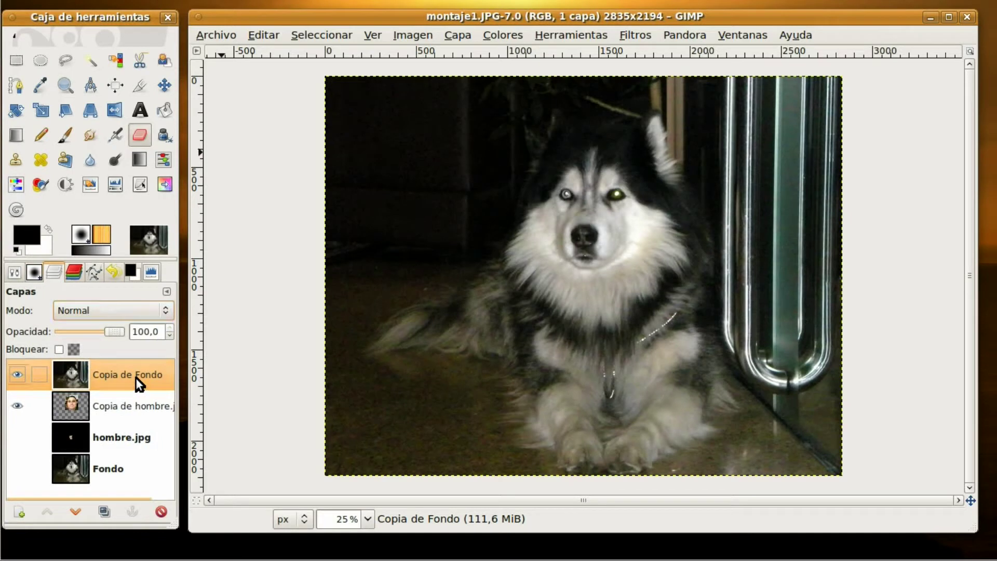
pyautogui.doubleClick(136, 379)
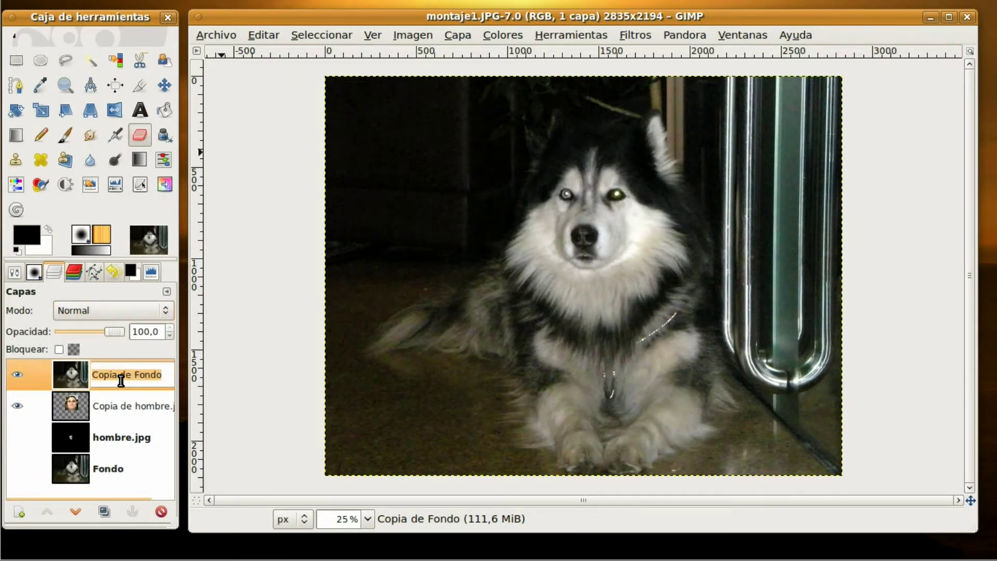
pyautogui.moveTo(581, 211); pyautogui.dragTo(587, 220)
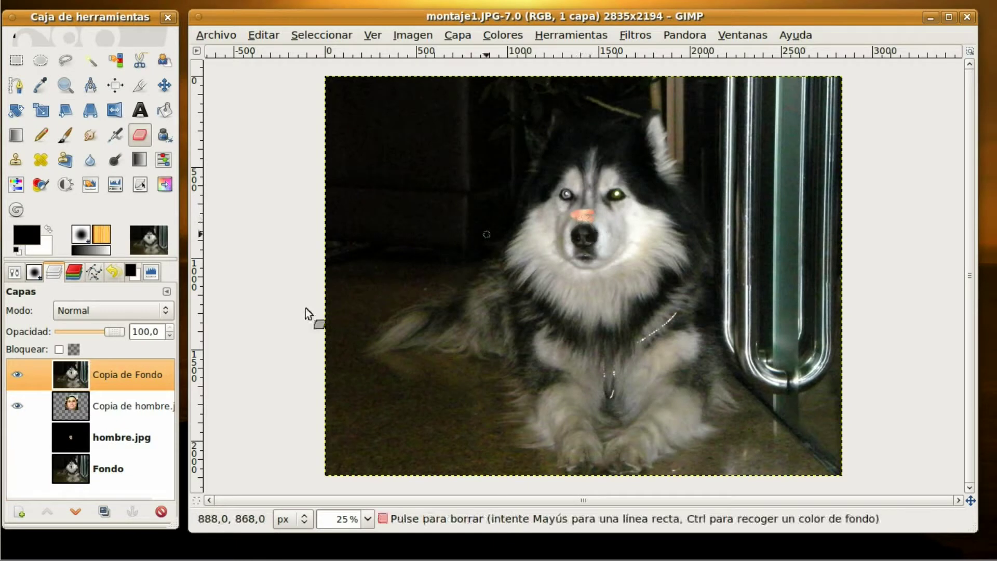
# Enlarge the eraser to 0.71 scale and erase across the dog's nose and mouth.
pyautogui.click(17, 274)
pyautogui.moveTo(90, 375); pyautogui.dragTo(98, 375)
pyautogui.moveTo(575, 211)
pyautogui.mouseDown()
pyautogui.moveTo(605, 215)
pyautogui.moveTo(581, 210)
pyautogui.moveTo(613, 234)
pyautogui.moveTo(568, 214)
pyautogui.moveTo(546, 226)
pyautogui.moveTo(571, 217)
pyautogui.moveTo(560, 236)
pyautogui.mouseUp()
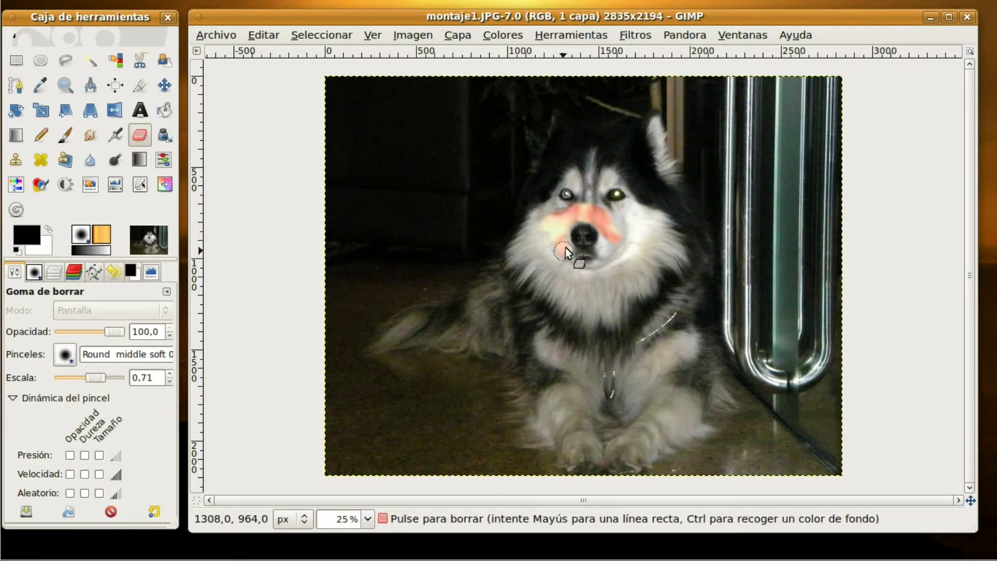
pyautogui.moveTo(566, 257)
pyautogui.mouseDown()
pyautogui.moveTo(590, 276)
pyautogui.moveTo(605, 268)
pyautogui.moveTo(580, 263)
pyautogui.moveTo(621, 236)
pyautogui.moveTo(619, 211)
pyautogui.moveTo(619, 262)
pyautogui.moveTo(574, 276)
pyautogui.moveTo(584, 281)
pyautogui.moveTo(630, 253)
pyautogui.mouseUp()
# Erase around the eyes, lower cheek, nose edge and forehead to blend the face into the fur.
pyautogui.moveTo(628, 198)
pyautogui.mouseDown()
pyautogui.moveTo(611, 198)
pyautogui.moveTo(641, 208)
pyautogui.mouseUp()
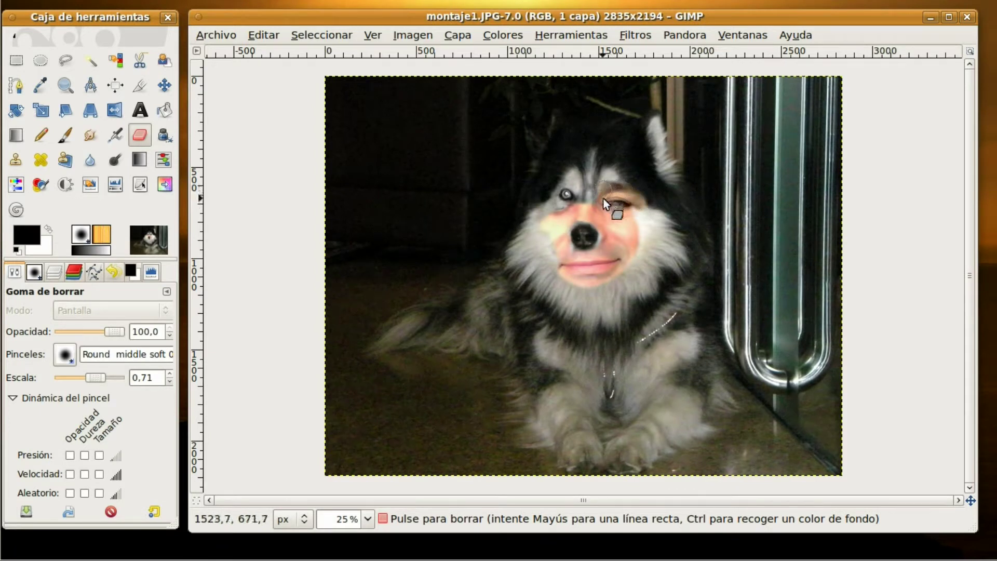
pyautogui.moveTo(635, 205)
pyautogui.mouseDown()
pyautogui.moveTo(578, 194)
pyautogui.moveTo(609, 192)
pyautogui.moveTo(537, 209)
pyautogui.moveTo(559, 195)
pyautogui.mouseUp()
pyautogui.moveTo(546, 232)
pyautogui.mouseDown()
pyautogui.moveTo(619, 282)
pyautogui.moveTo(569, 290)
pyautogui.moveTo(603, 285)
pyautogui.moveTo(591, 292)
pyautogui.moveTo(633, 250)
pyautogui.moveTo(642, 209)
pyautogui.moveTo(656, 223)
pyautogui.moveTo(644, 255)
pyautogui.moveTo(655, 229)
pyautogui.mouseUp()
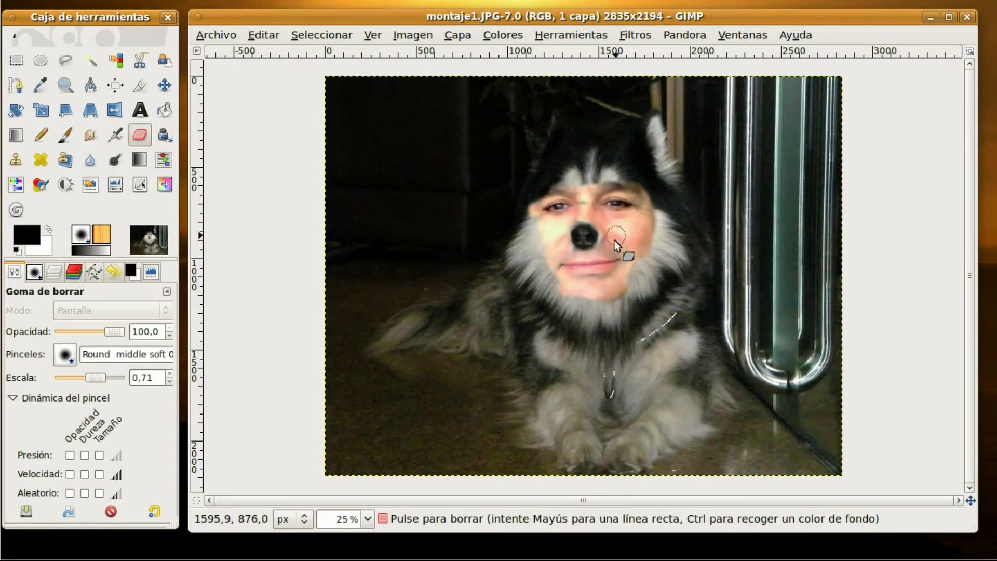
pyautogui.moveTo(593, 196)
pyautogui.mouseDown()
pyautogui.moveTo(545, 214)
pyautogui.moveTo(568, 285)
pyautogui.mouseUp()
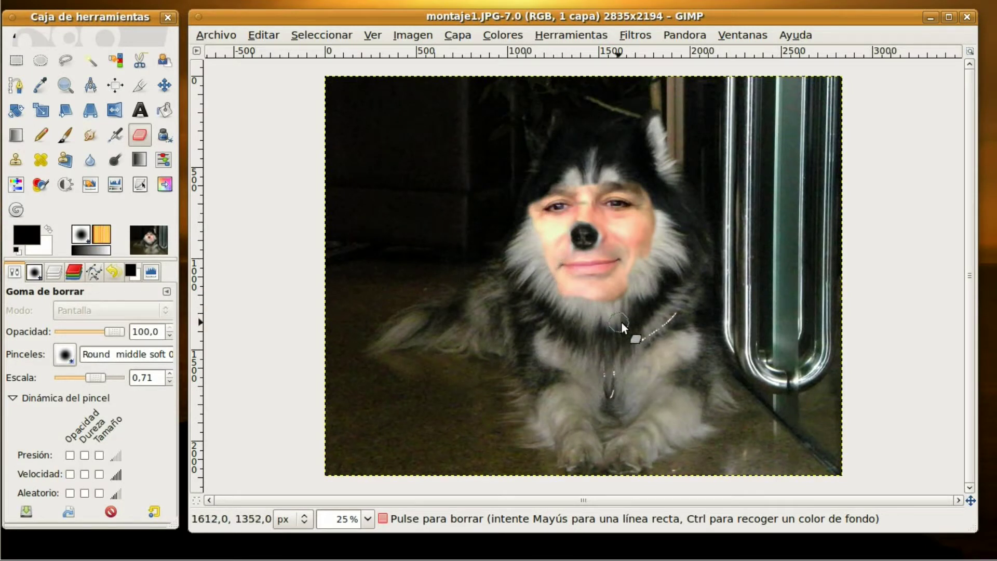
pyautogui.moveTo(564, 187); pyautogui.dragTo(538, 198)
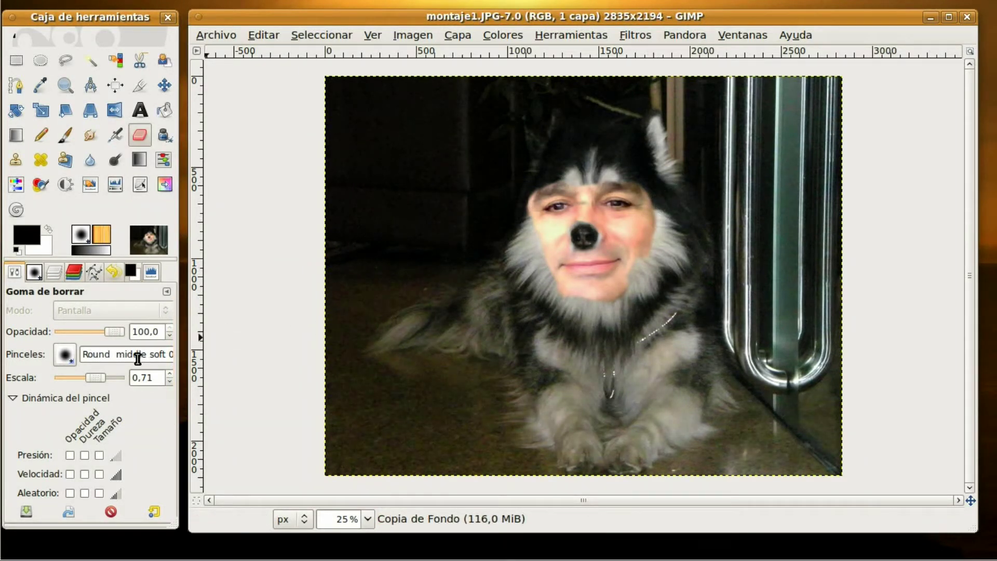
# Anti-erase the husky's grey fur on the forehead and between the eyes, then erase more right-cheek skin.
pyautogui.scroll(-1, 125, 374)
pyautogui.scroll(-2, 115, 377)
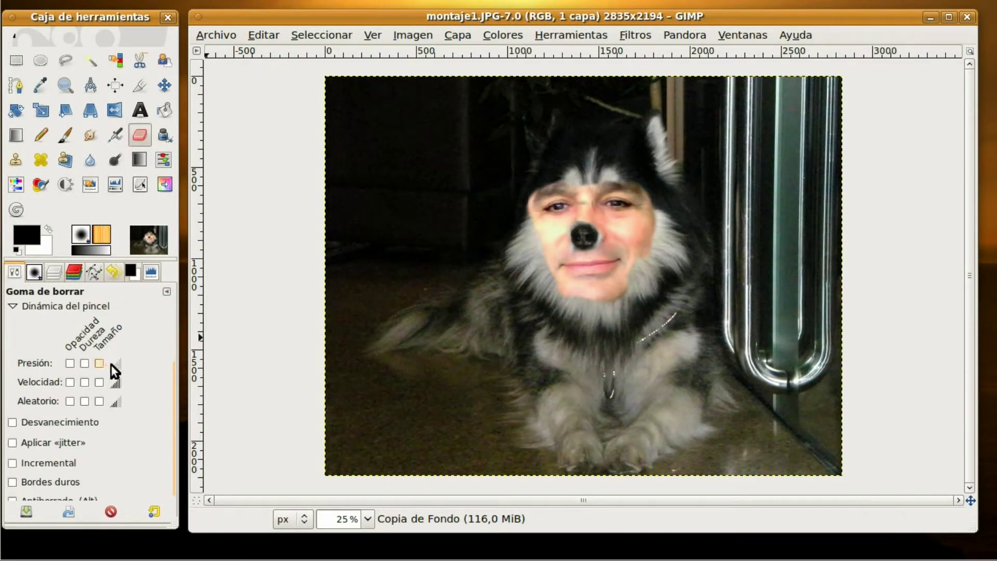
pyautogui.scroll(-1, 112, 385)
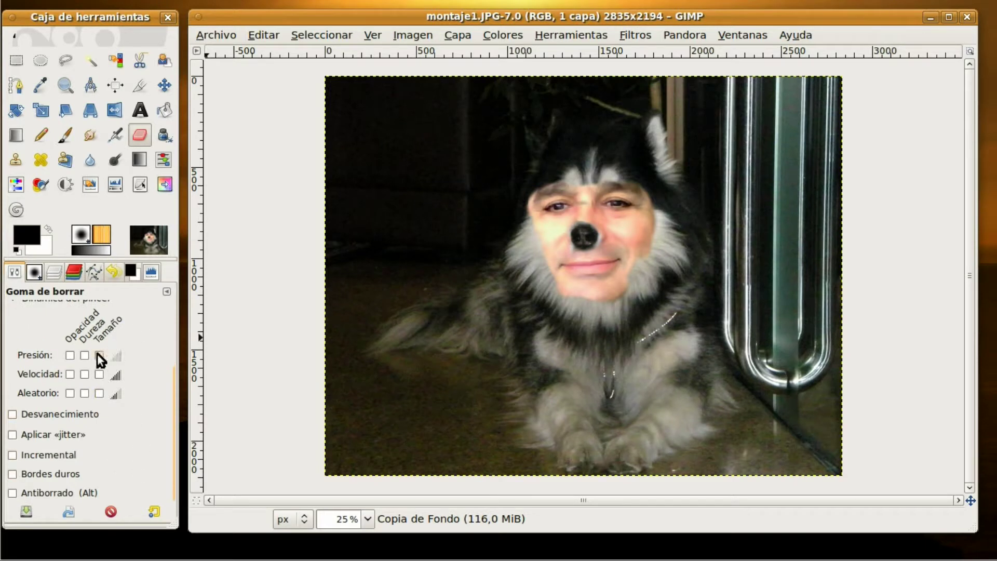
pyautogui.click(39, 494)
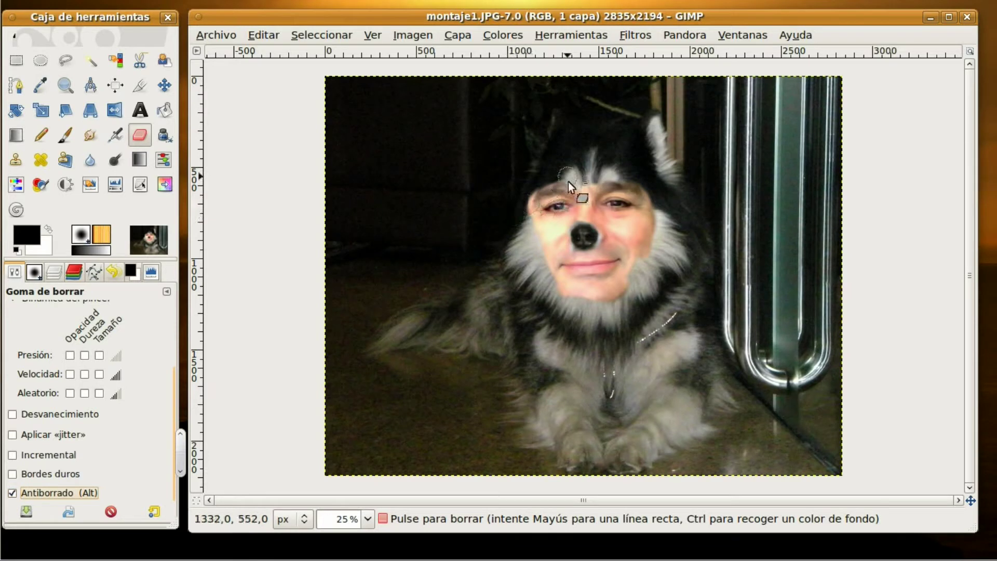
pyautogui.moveTo(600, 175); pyautogui.dragTo(594, 192)
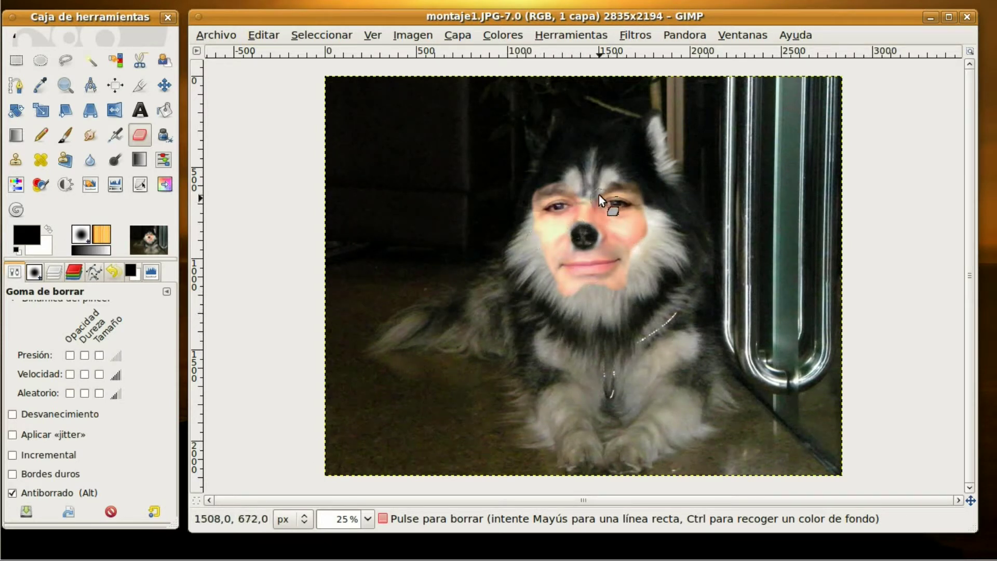
pyautogui.moveTo(588, 205)
pyautogui.mouseDown()
pyautogui.moveTo(581, 191)
pyautogui.moveTo(581, 221)
pyautogui.moveTo(595, 186)
pyautogui.mouseUp()
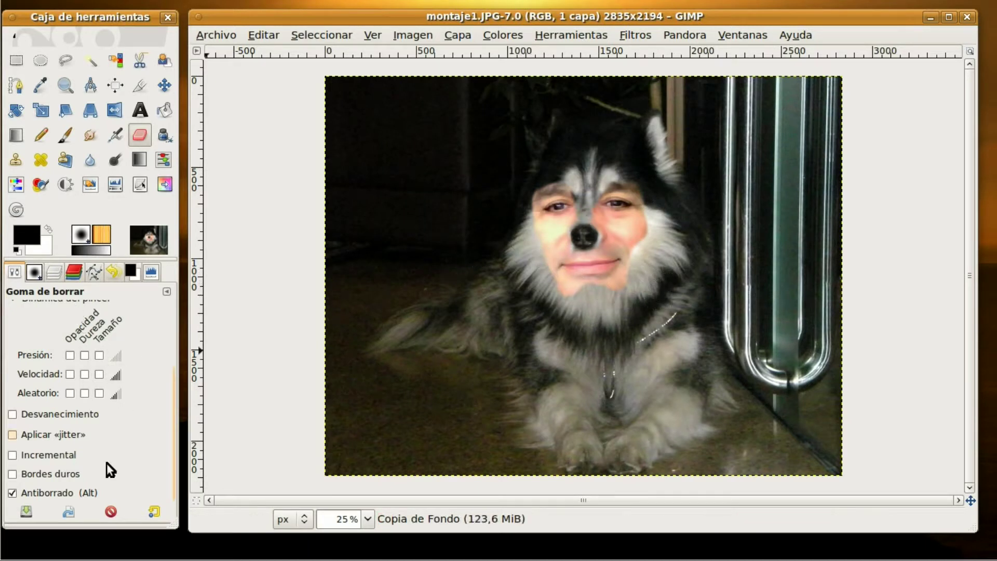
pyautogui.click(71, 493)
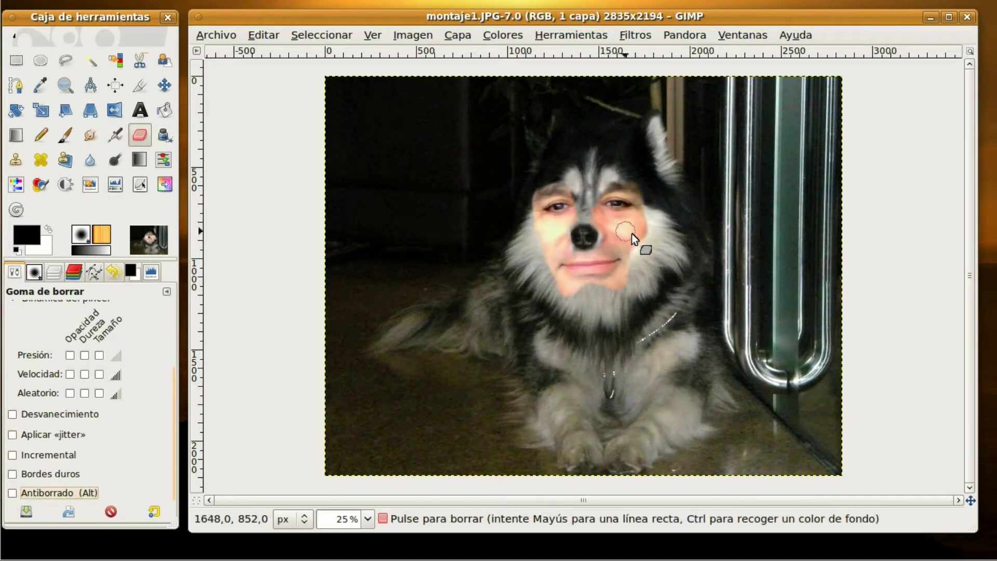
pyautogui.moveTo(629, 242)
pyautogui.mouseDown()
pyautogui.moveTo(621, 264)
pyautogui.moveTo(637, 235)
pyautogui.moveTo(622, 265)
pyautogui.moveTo(604, 271)
pyautogui.mouseUp()
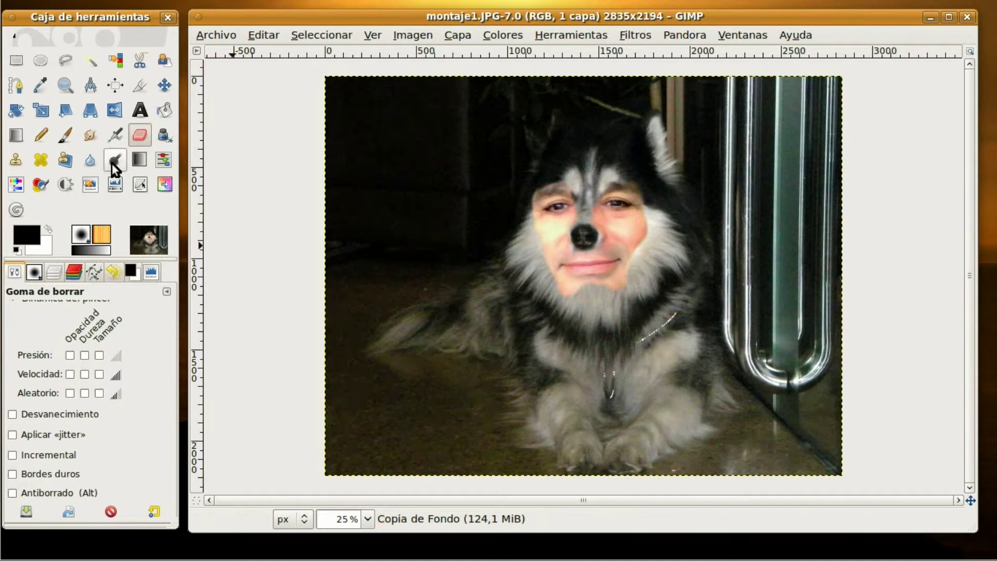
# Smudge the left cheek edges and the skin under the mouth into the surrounding fur.
pyautogui.click(93, 135)
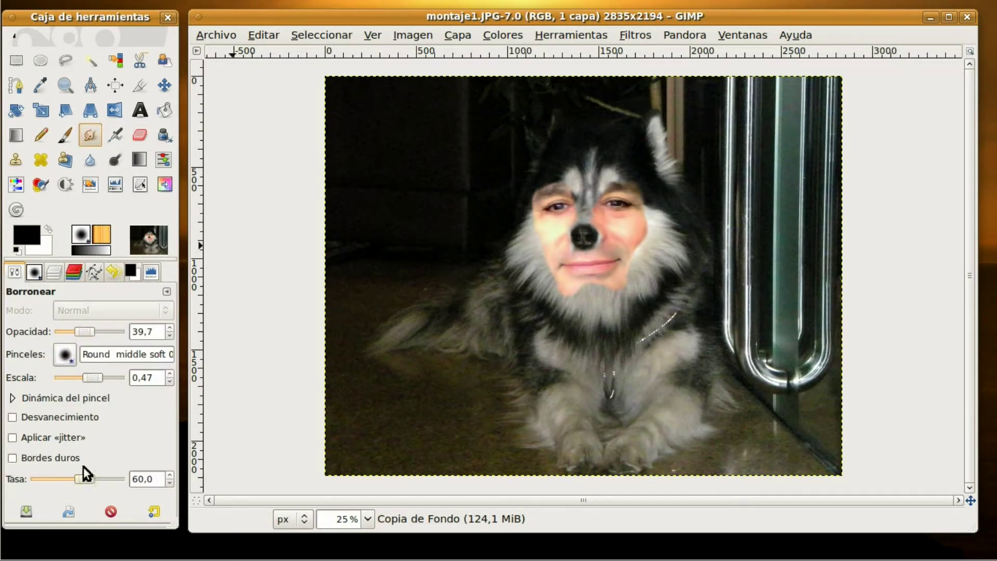
pyautogui.moveTo(88, 334); pyautogui.dragTo(111, 328)
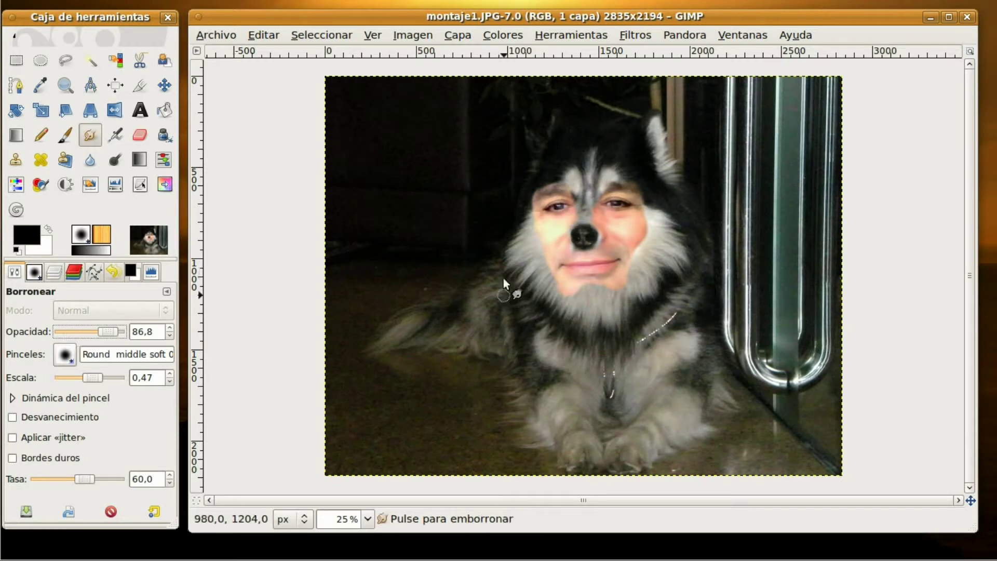
pyautogui.moveTo(531, 223); pyautogui.dragTo(527, 216)
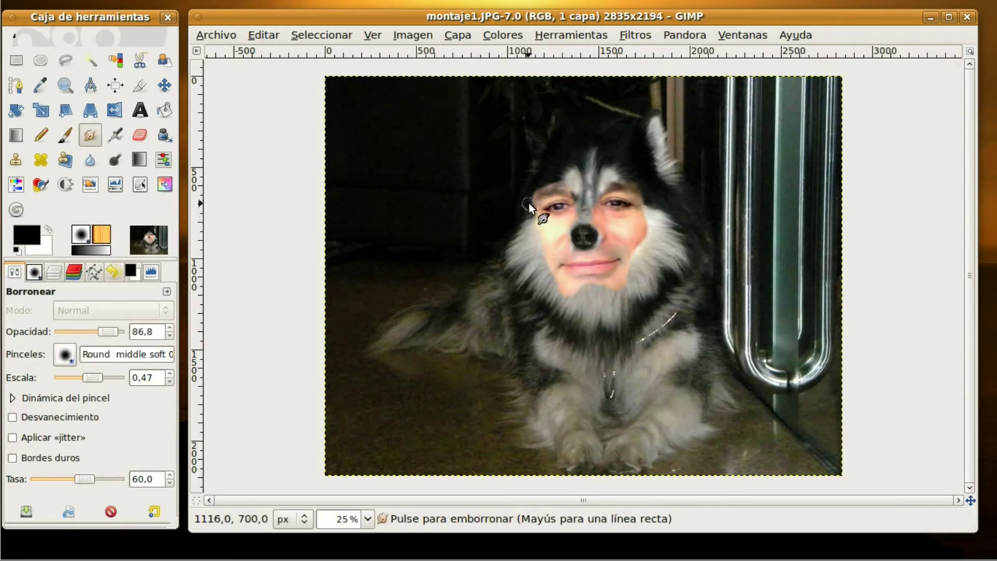
pyautogui.moveTo(535, 195); pyautogui.dragTo(531, 238)
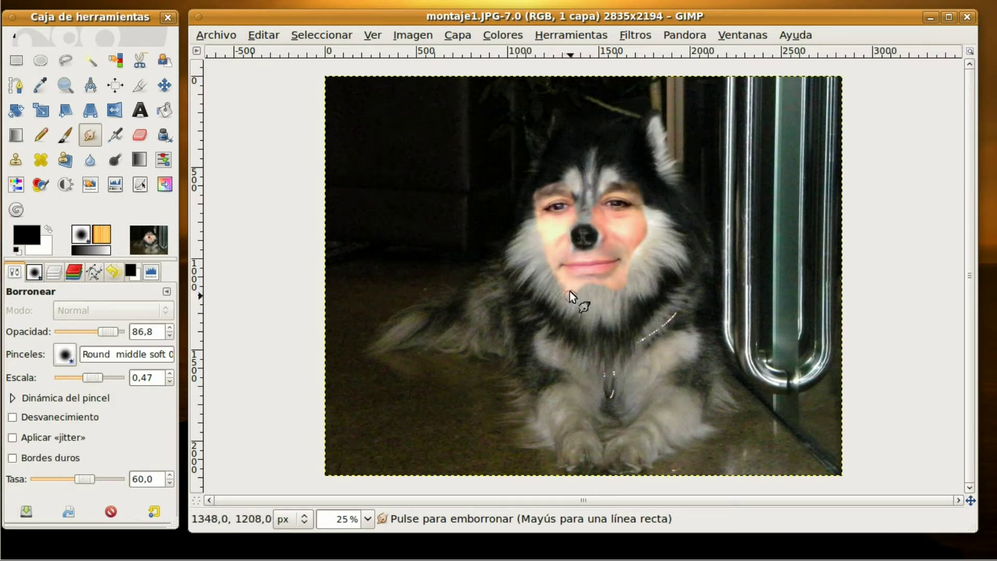
pyautogui.moveTo(587, 291)
pyautogui.mouseDown()
pyautogui.moveTo(629, 294)
pyautogui.moveTo(621, 289)
pyautogui.moveTo(650, 251)
pyautogui.moveTo(649, 216)
pyautogui.moveTo(661, 232)
pyautogui.moveTo(647, 227)
pyautogui.moveTo(656, 239)
pyautogui.moveTo(647, 236)
pyautogui.moveTo(650, 250)
pyautogui.moveTo(631, 261)
pyautogui.moveTo(639, 280)
pyautogui.mouseUp()
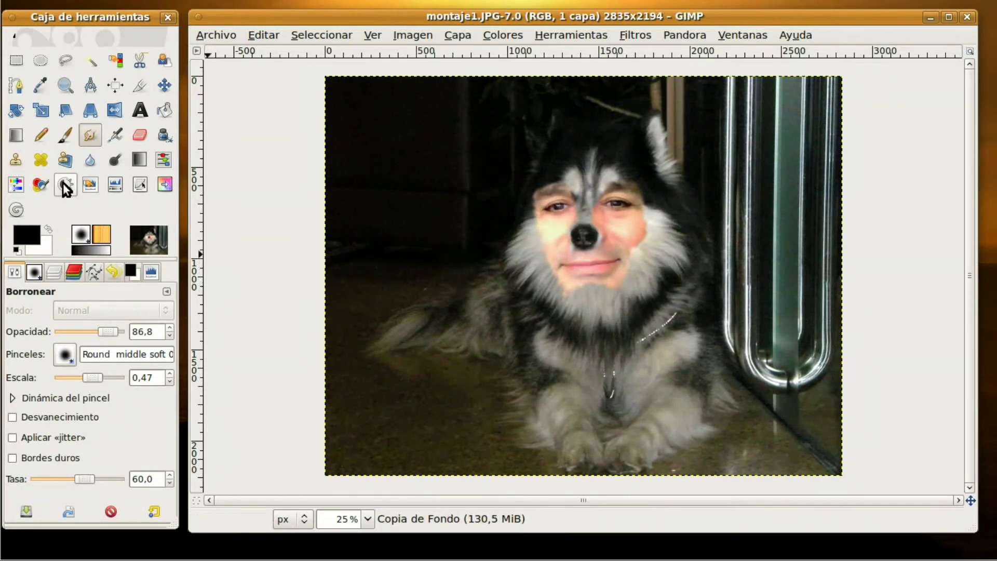
# At smudge opacity 96,8, smudge the right cheek and under the left eye, then undo two strokes.
pyautogui.moveTo(115, 333); pyautogui.dragTo(122, 333)
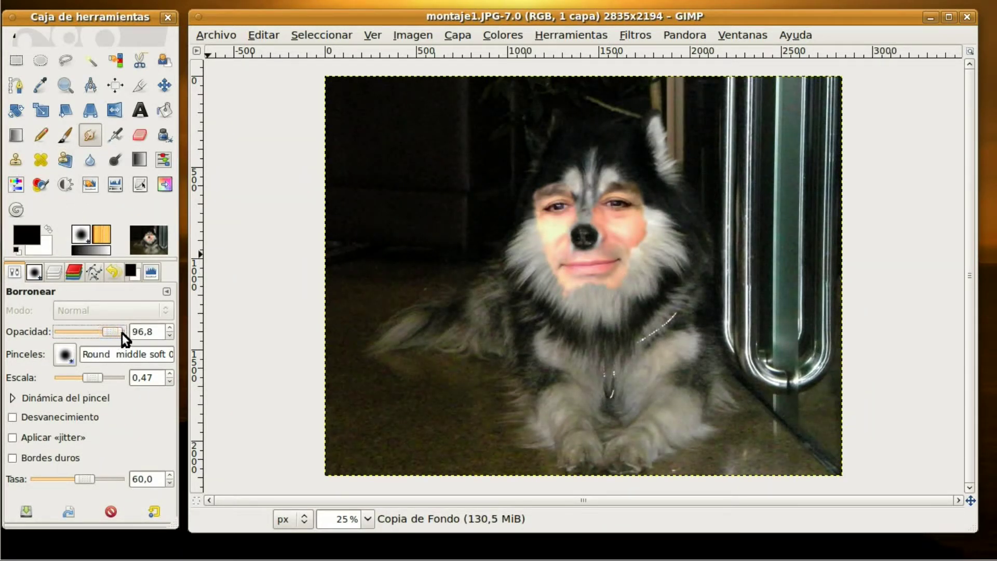
pyautogui.click(645, 225)
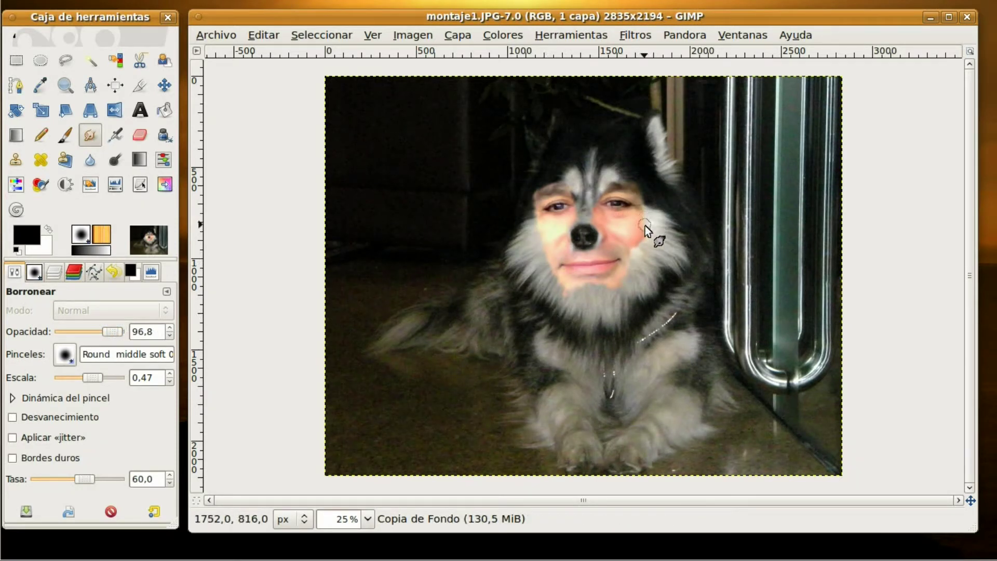
pyautogui.moveTo(637, 254)
pyautogui.mouseDown()
pyautogui.moveTo(577, 291)
pyautogui.moveTo(564, 288)
pyautogui.mouseUp()
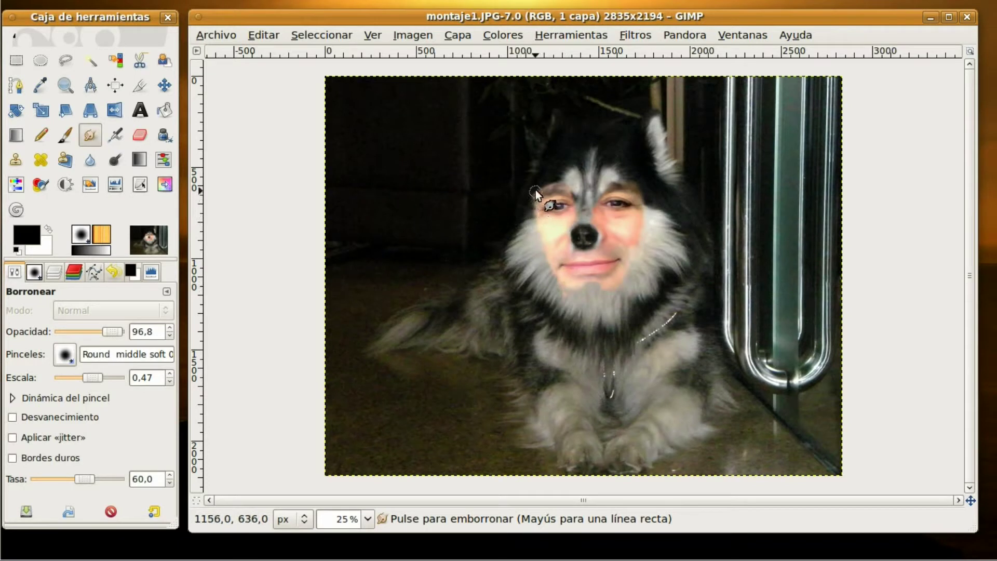
pyautogui.moveTo(535, 208)
pyautogui.mouseDown()
pyautogui.moveTo(562, 285)
pyautogui.moveTo(583, 286)
pyautogui.moveTo(553, 272)
pyautogui.moveTo(536, 202)
pyautogui.mouseUp()
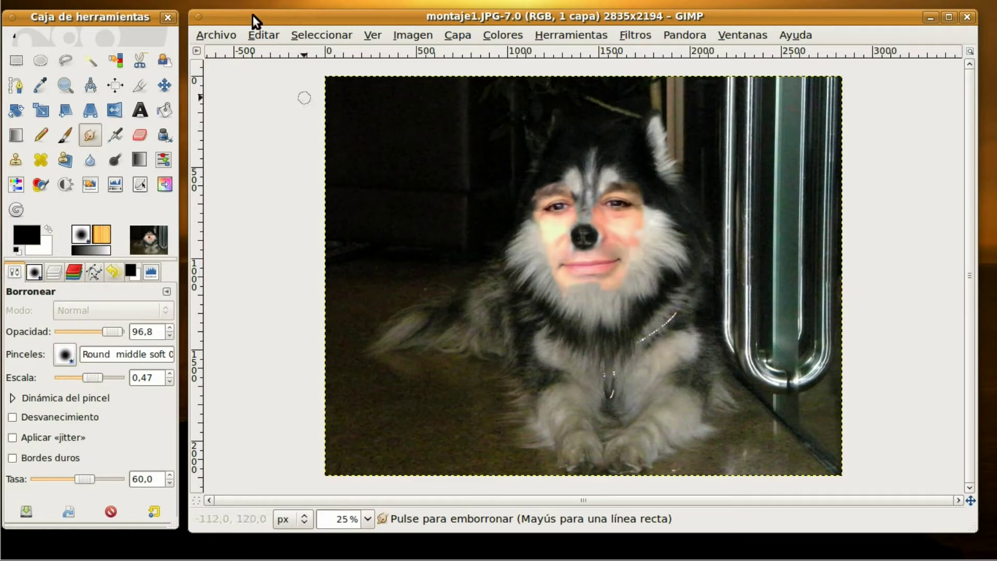
pyautogui.click(274, 32)
pyautogui.click(273, 50)
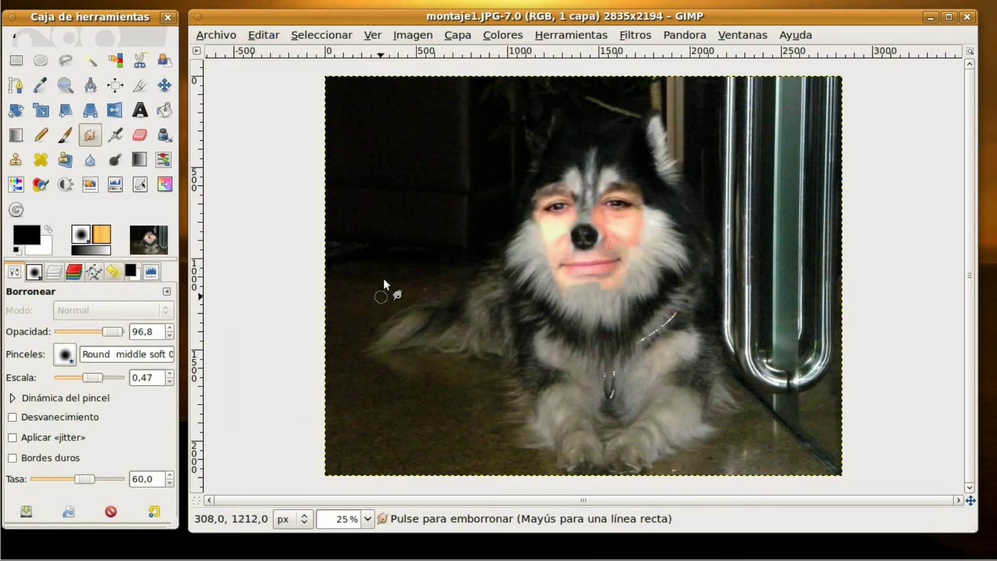
pyautogui.click(18, 186)
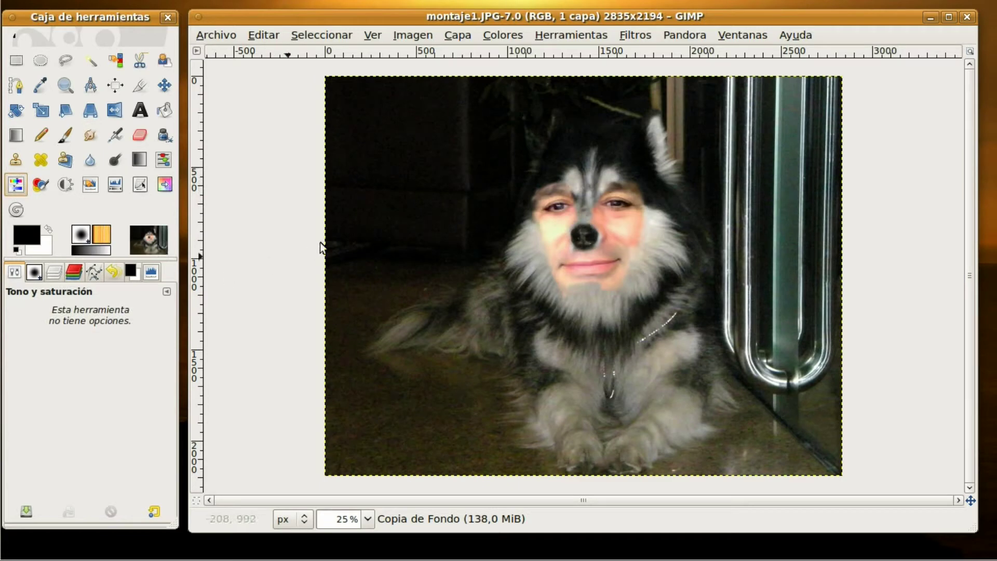
# Try desaturating the Copia de Fondo dog layer, cancel it, and select the Copia de hombre.jpg layer.
pyautogui.click(329, 251)
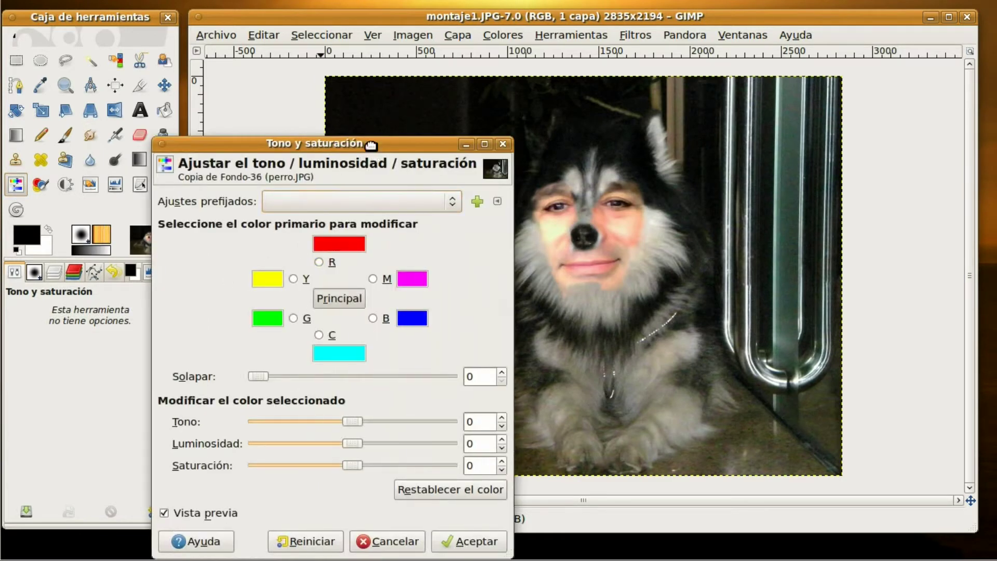
pyautogui.moveTo(312, 143); pyautogui.dragTo(276, 56)
pyautogui.moveTo(329, 373); pyautogui.dragTo(248, 373)
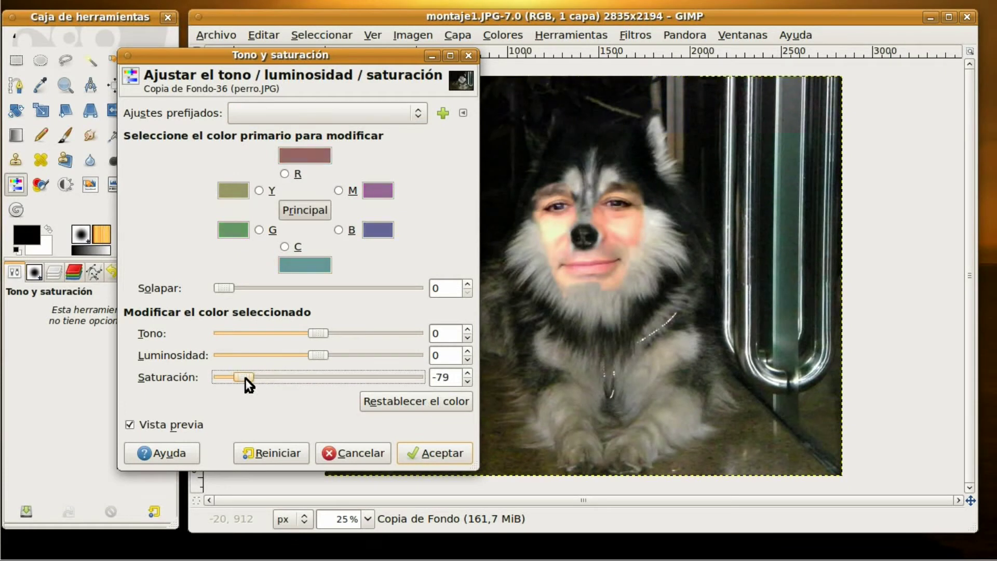
pyautogui.moveTo(248, 376)
pyautogui.mouseDown()
pyautogui.moveTo(194, 384)
pyautogui.moveTo(299, 379)
pyautogui.mouseUp()
pyautogui.click(364, 454)
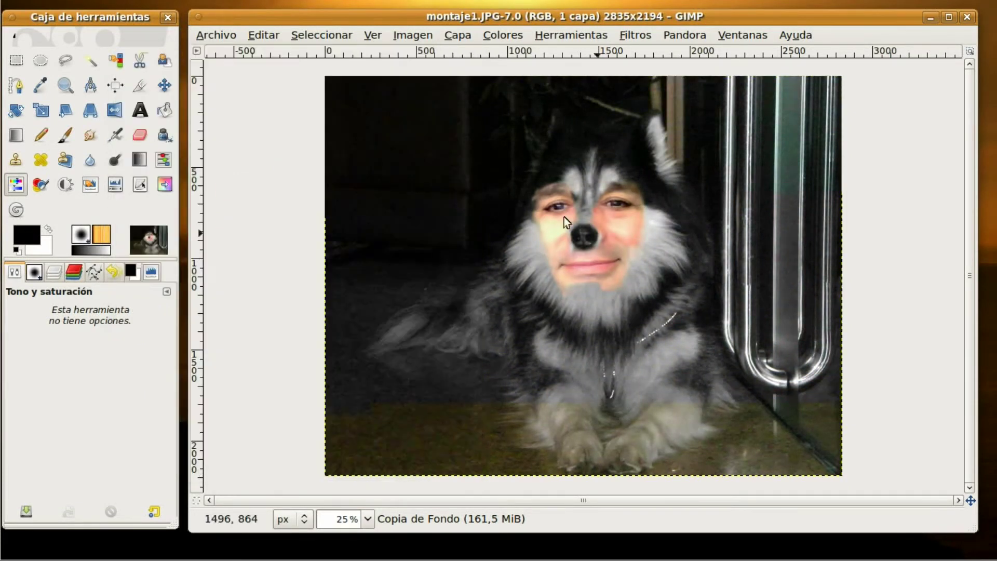
pyautogui.click(48, 274)
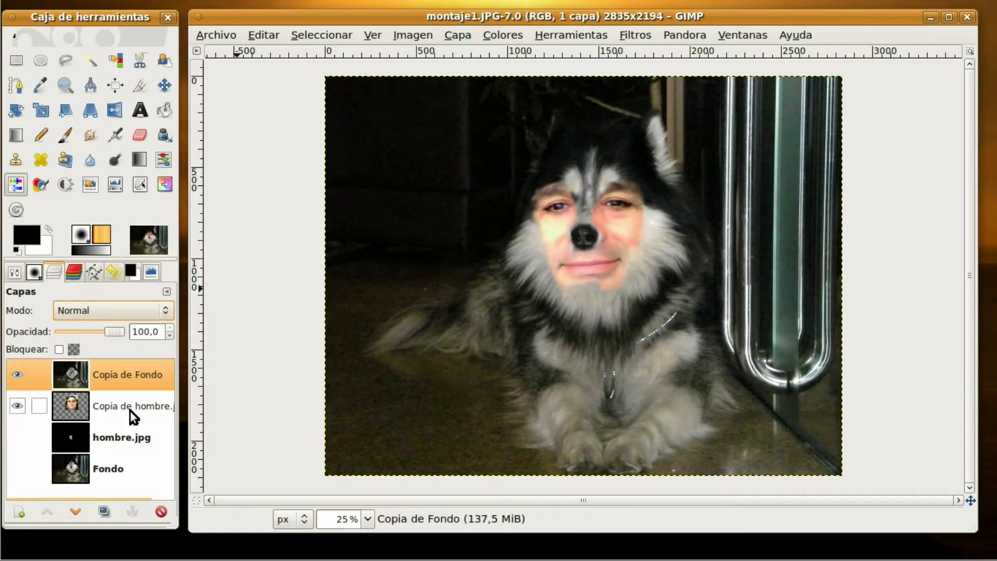
pyautogui.click(100, 406)
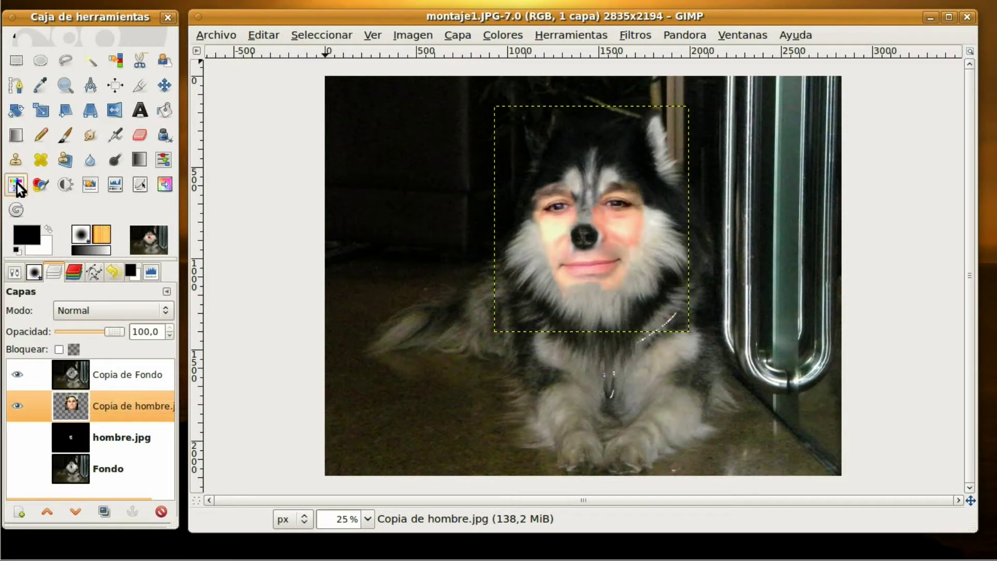
# Apply Hue-Saturation to the face layer with lightness -11 and saturation -63.
pyautogui.click(413, 219)
pyautogui.moveTo(351, 466); pyautogui.dragTo(241, 461)
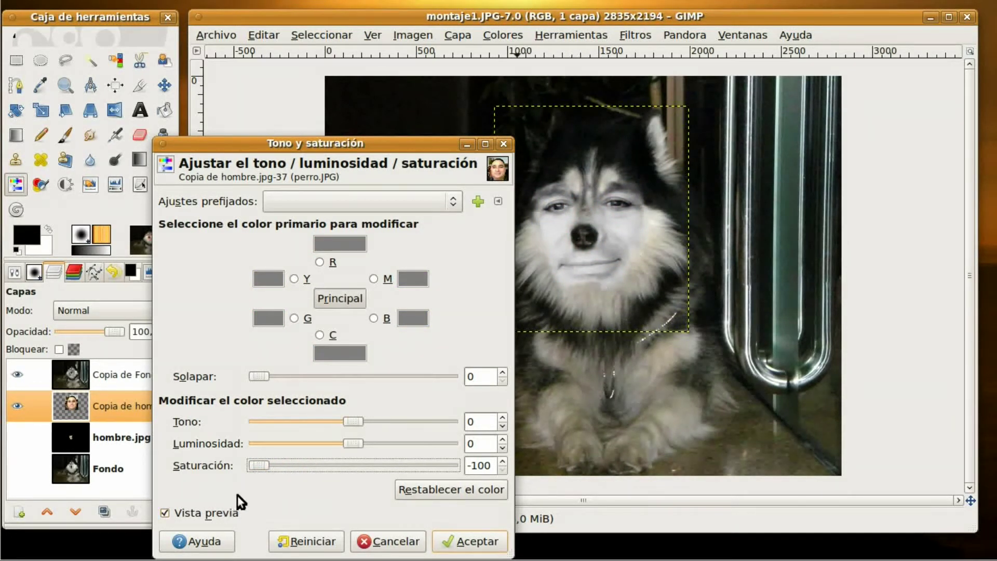
pyautogui.moveTo(266, 466); pyautogui.dragTo(268, 463)
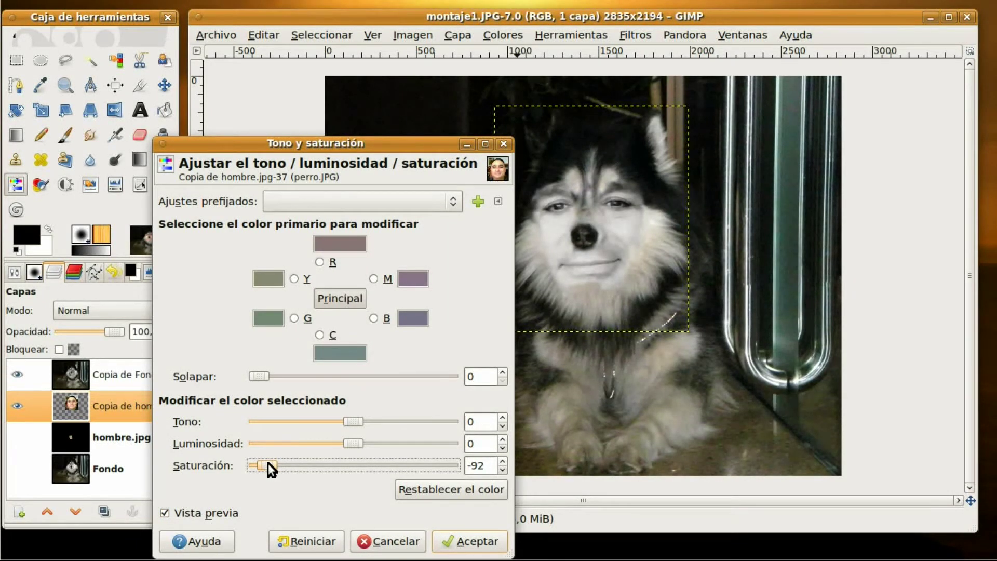
pyautogui.moveTo(269, 463); pyautogui.dragTo(277, 463)
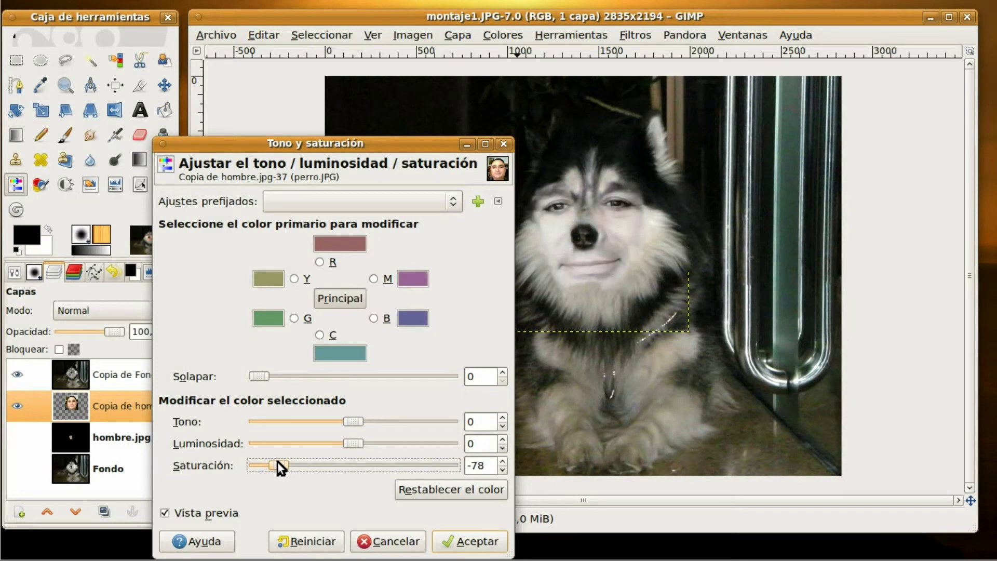
pyautogui.moveTo(281, 463); pyautogui.dragTo(298, 463)
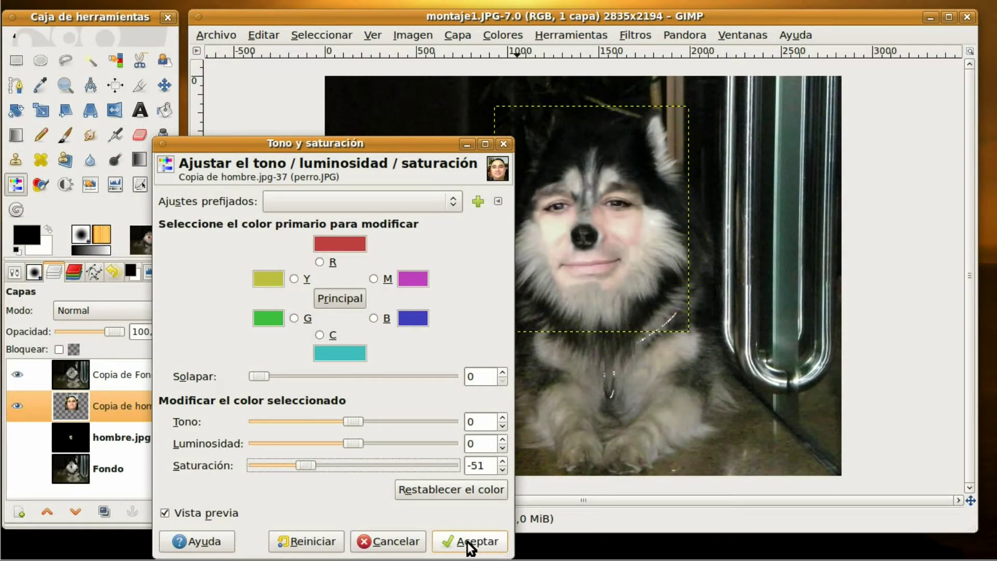
pyautogui.moveTo(351, 445); pyautogui.dragTo(340, 446)
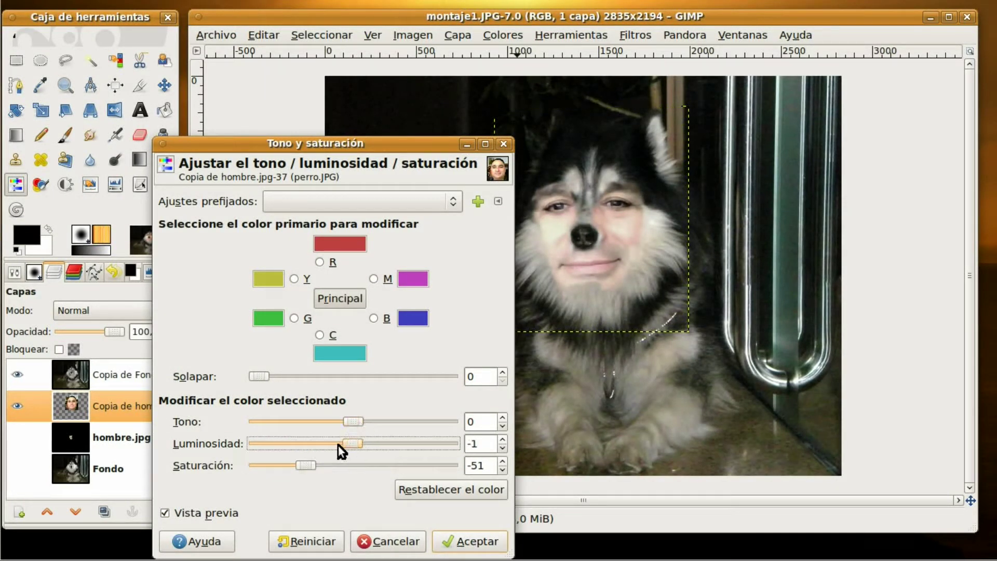
pyautogui.click(340, 446)
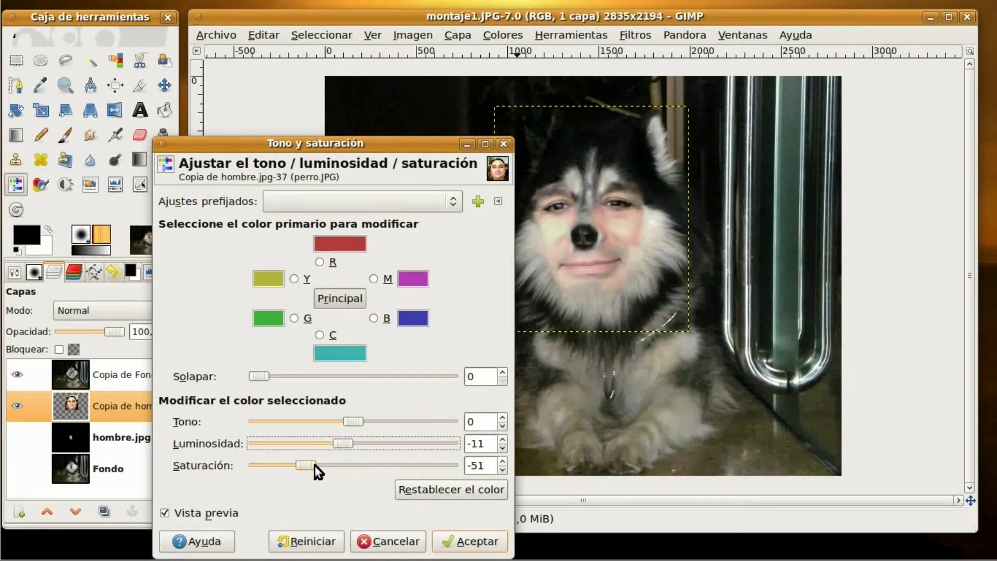
pyautogui.moveTo(307, 467); pyautogui.dragTo(295, 462)
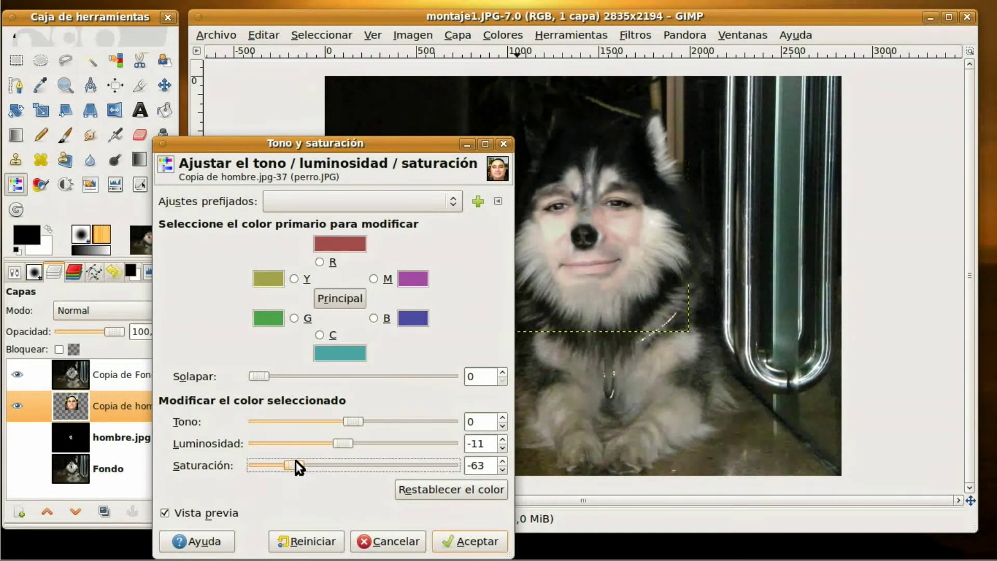
pyautogui.click(474, 542)
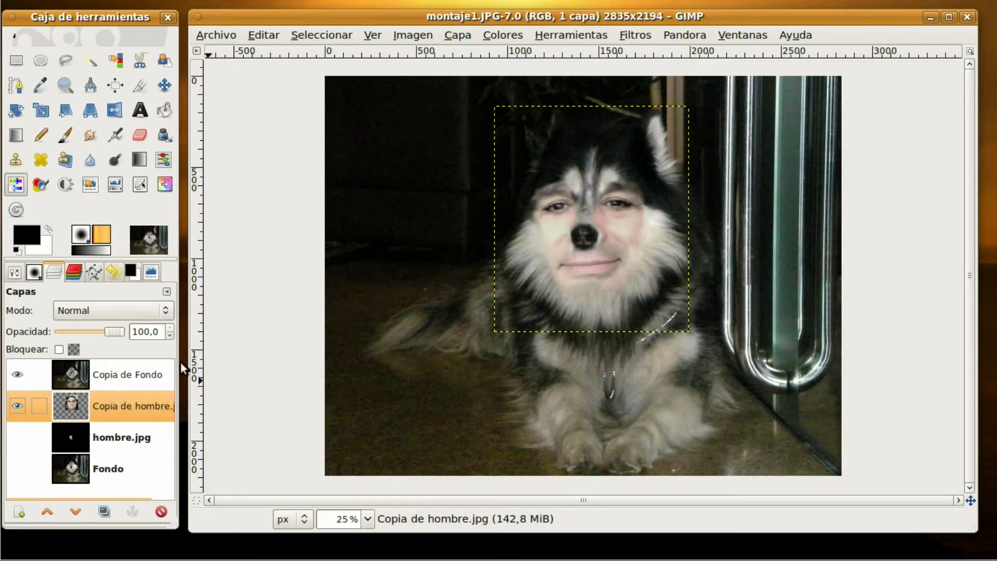
# Overwrite montaje1.JPG with the montage, exported as a flattened JPEG at quality 98.
pyautogui.click(218, 35)
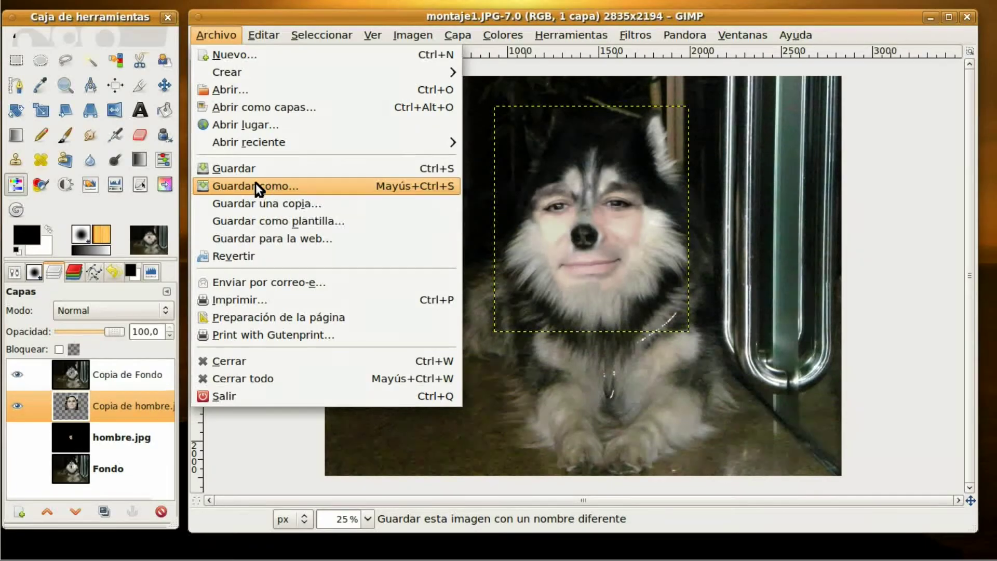
pyautogui.click(253, 184)
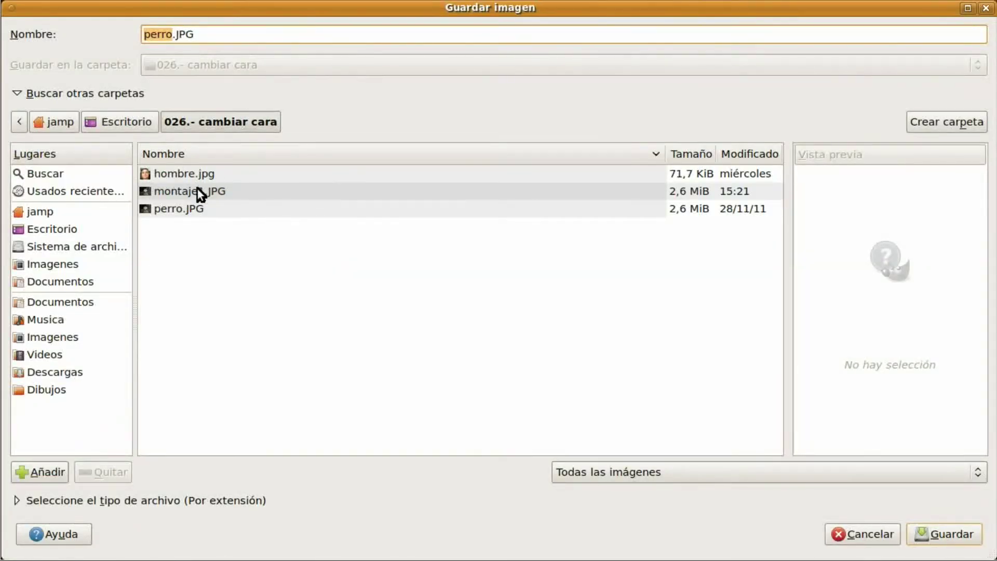
pyautogui.click(195, 190)
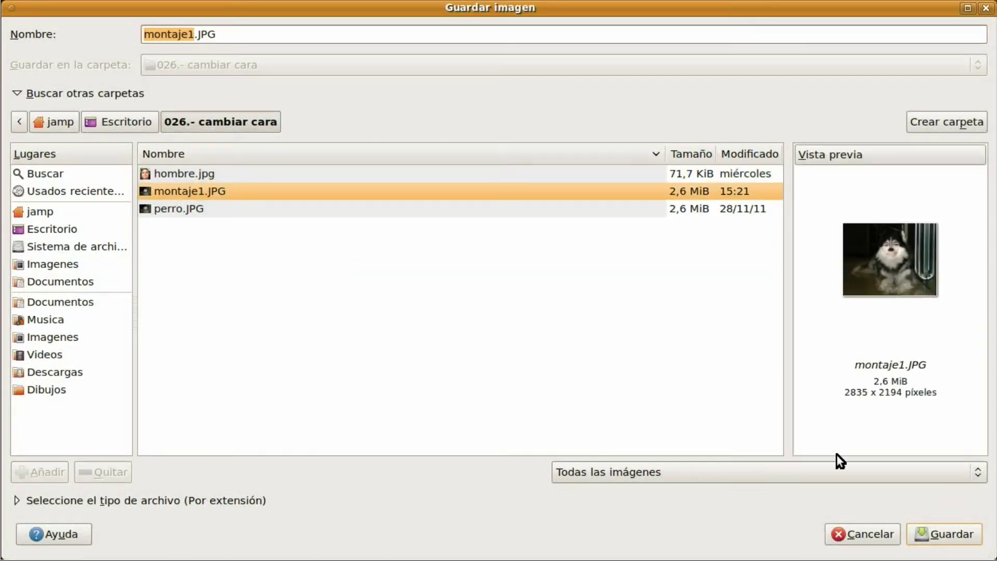
pyautogui.click(959, 535)
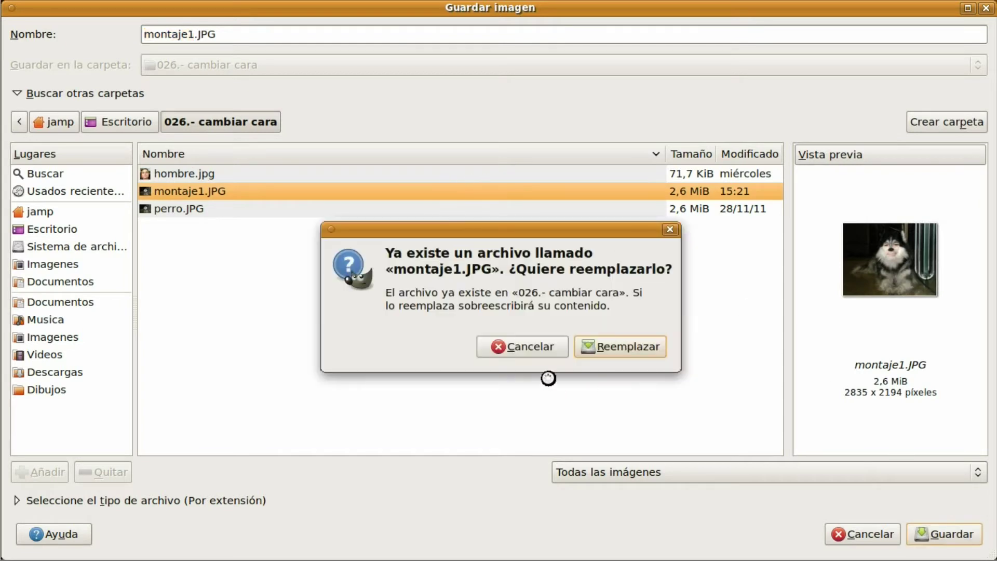
pyautogui.click(625, 351)
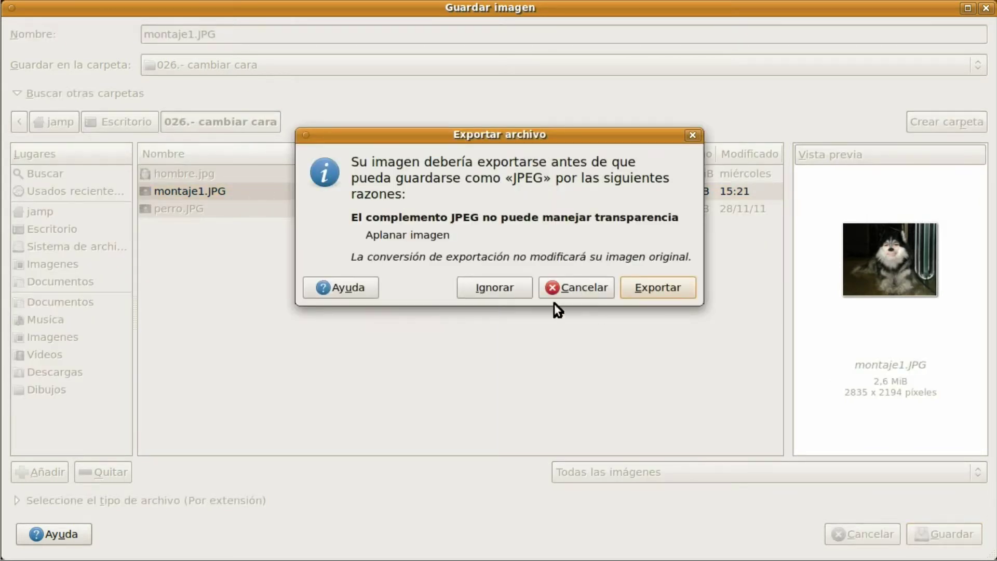
pyautogui.click(665, 288)
pyautogui.click(610, 301)
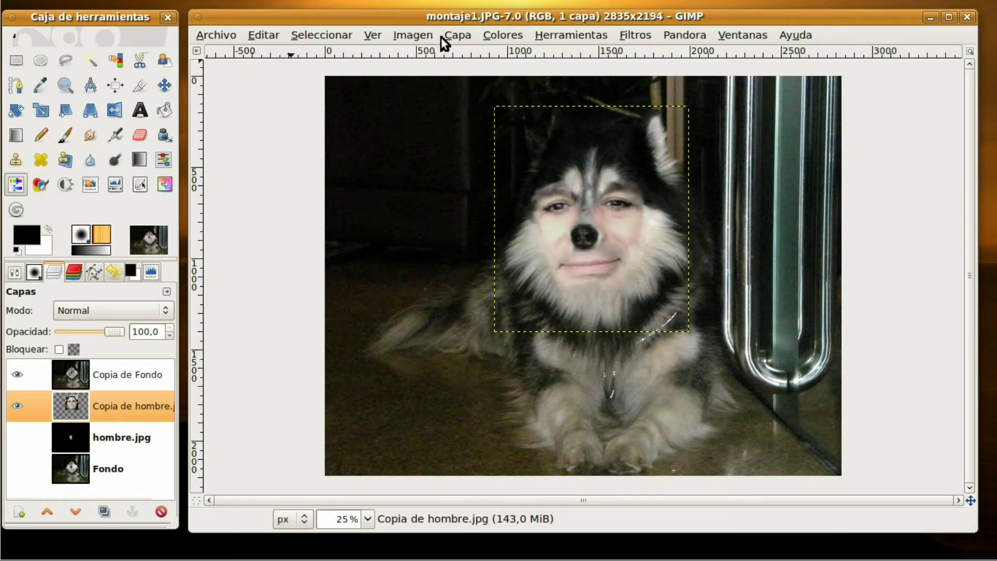
# Check the Imagen menu, then close the dog montage image.
pyautogui.click(422, 34)
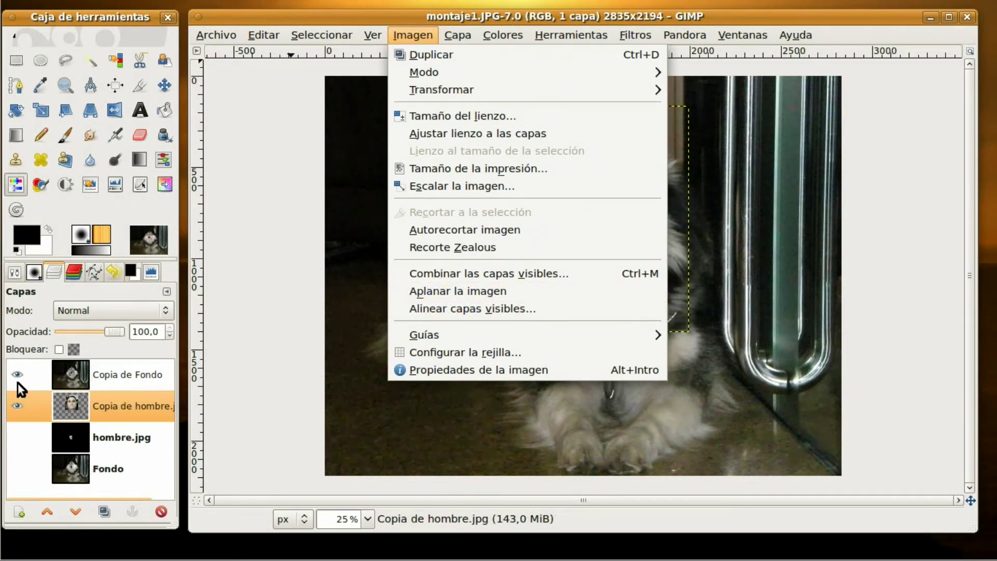
pyautogui.click(476, 290)
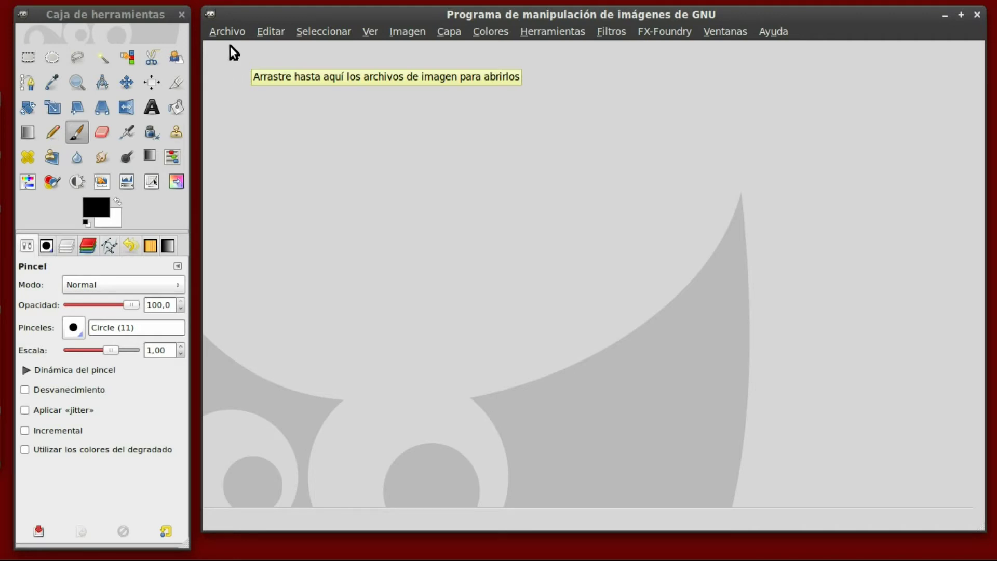
pyautogui.click(233, 32)
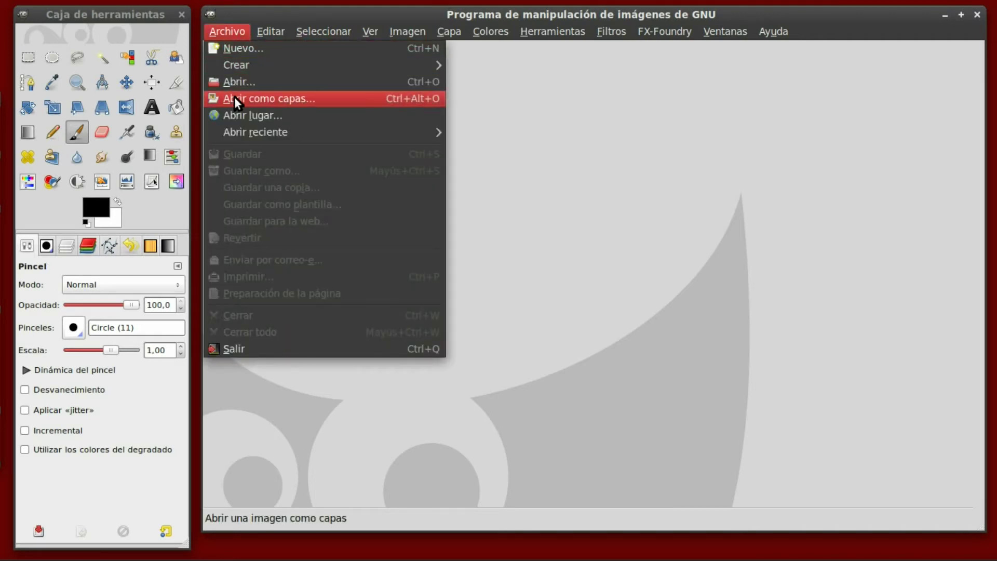
# Open la-mona-lisa.jpg from the desktop folder 027.- cambiar cara 02.
pyautogui.click(289, 98)
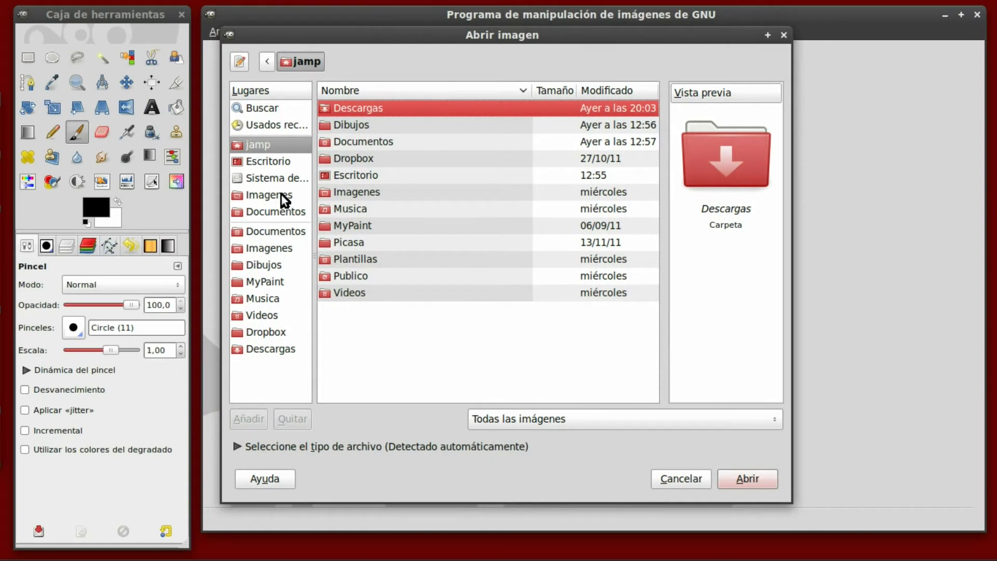
pyautogui.click(286, 196)
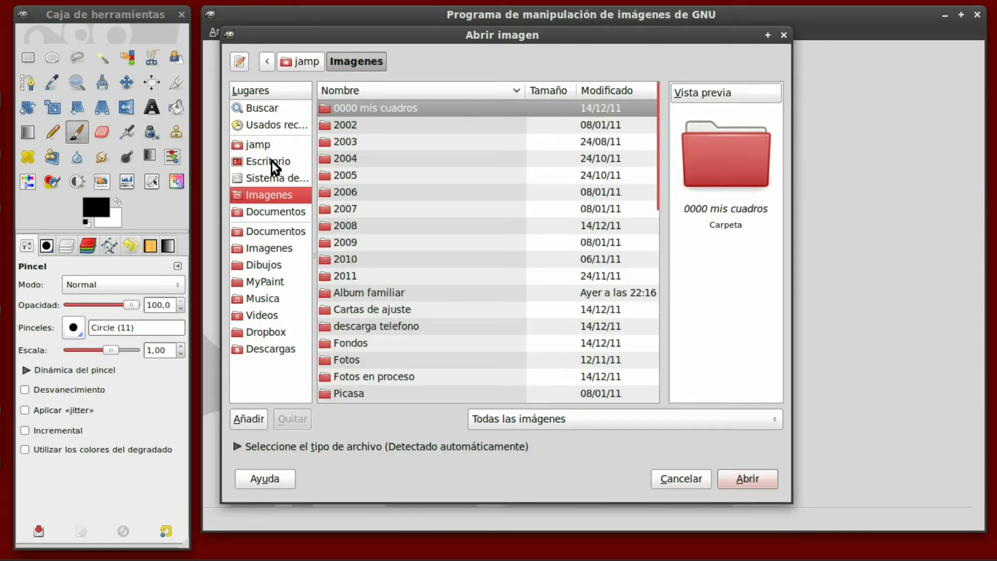
pyautogui.click(272, 161)
pyautogui.doubleClick(379, 102)
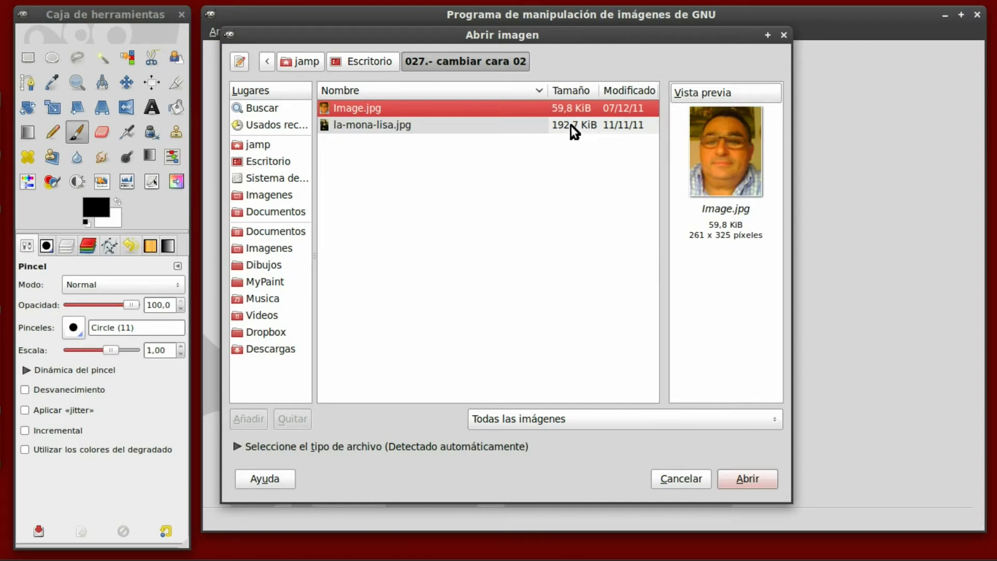
pyautogui.click(370, 125)
pyautogui.click(752, 488)
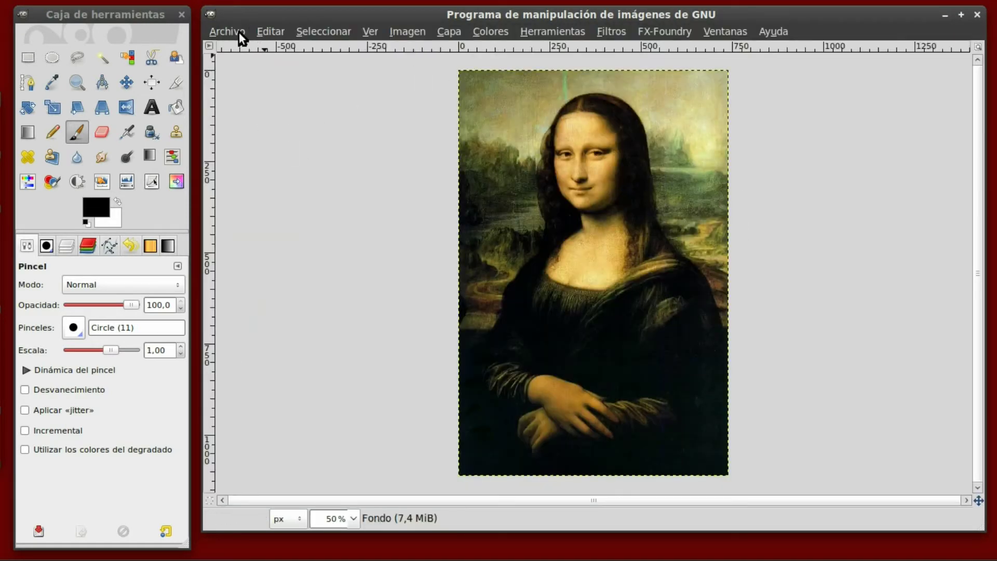
pyautogui.click(238, 30)
# Open Image.jpg as a layer over the Mona Lisa and show the layers list.
pyautogui.click(265, 100)
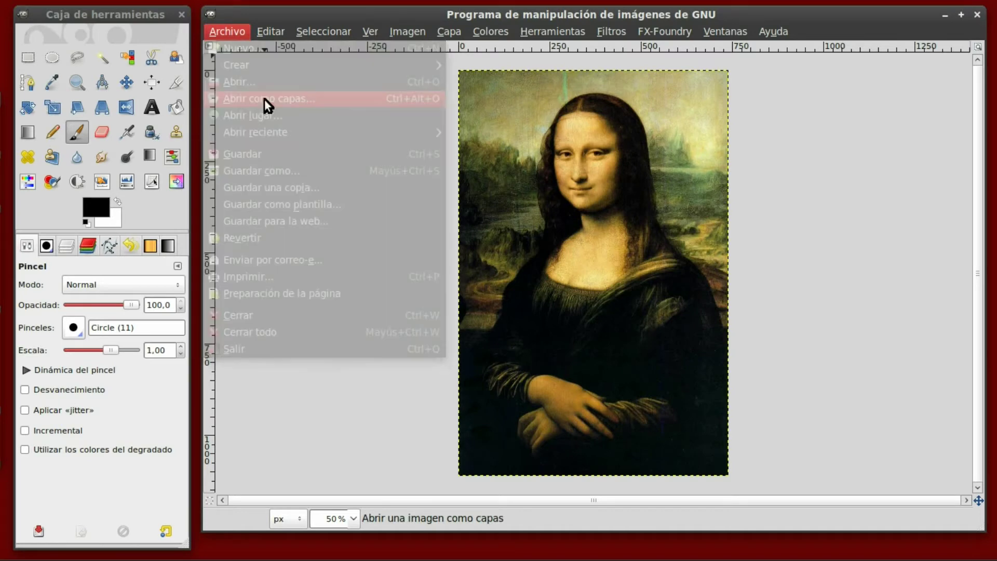
pyautogui.click(356, 109)
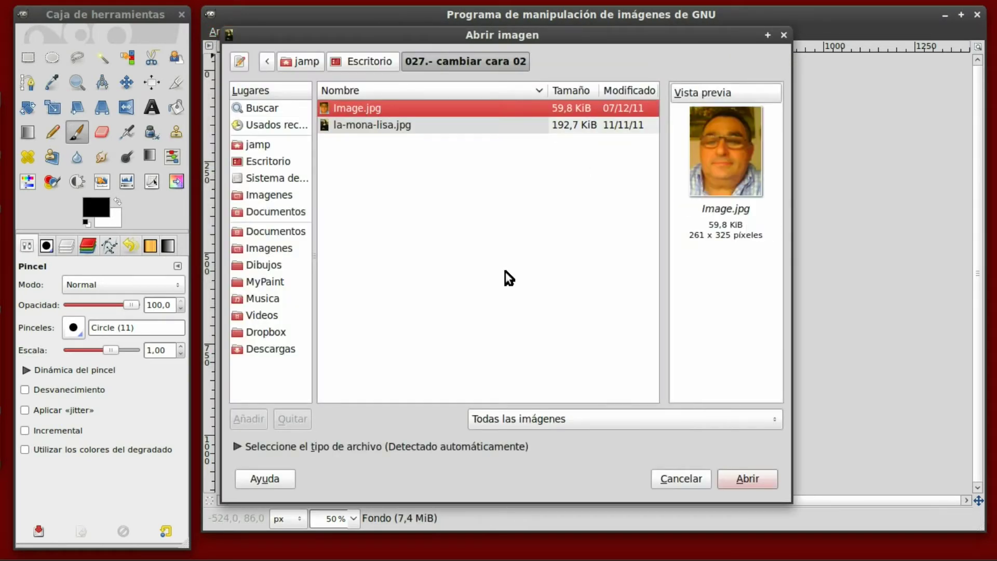
pyautogui.click(746, 477)
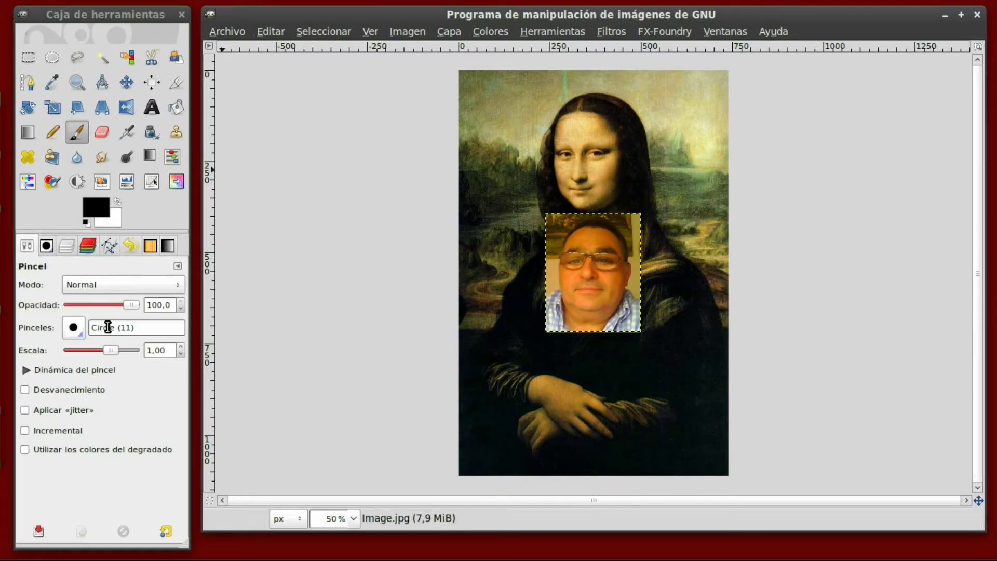
pyautogui.click(67, 245)
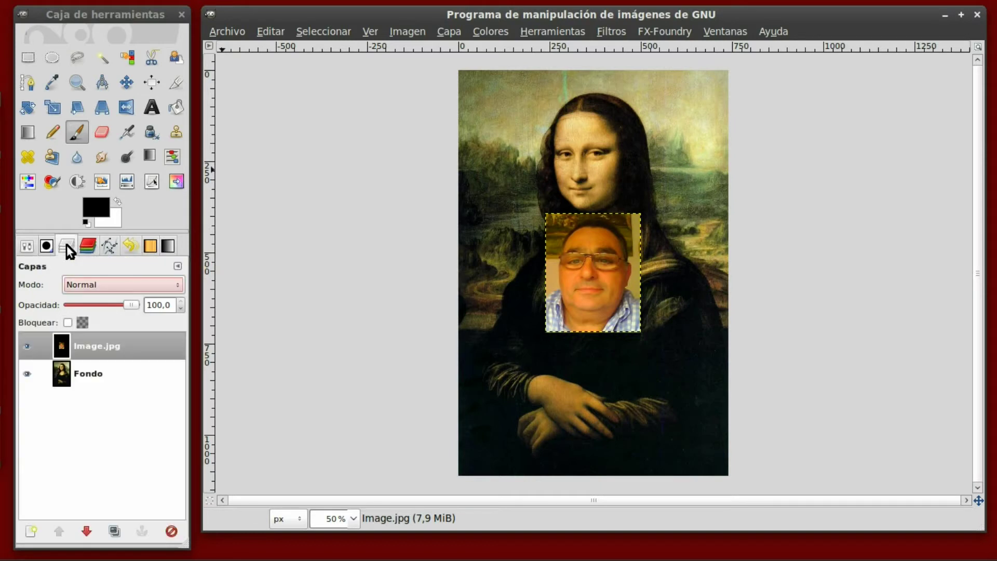
# Set the Image.jpg layer opacity to 48,8 and move it over Mona Lisa's face.
pyautogui.moveTo(133, 305); pyautogui.dragTo(102, 308)
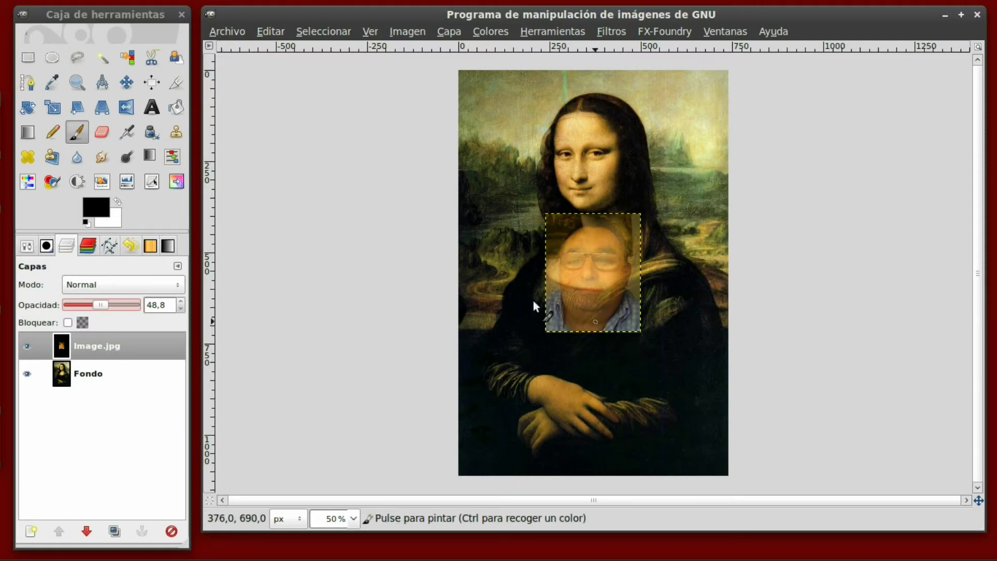
pyautogui.click(130, 79)
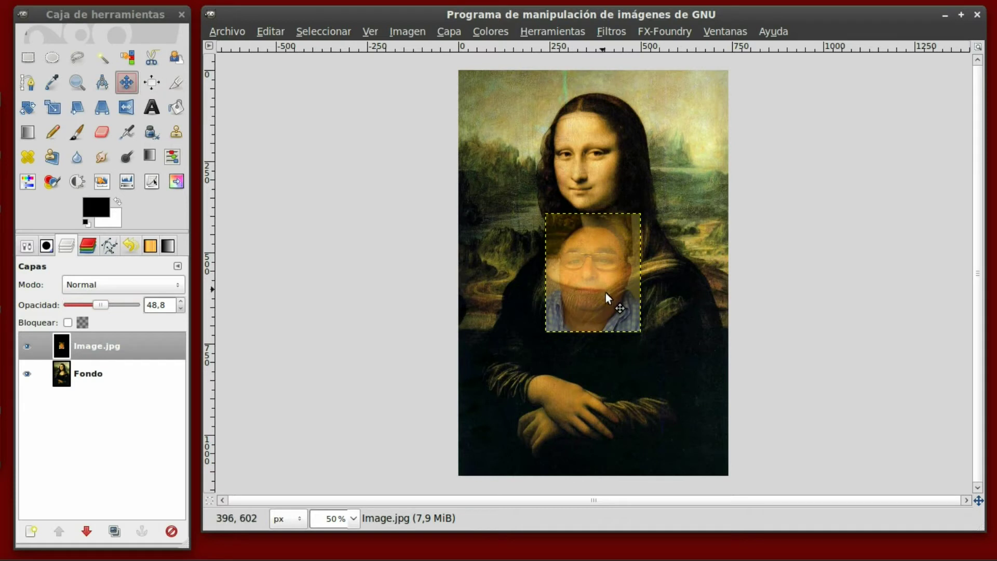
pyautogui.moveTo(613, 310); pyautogui.dragTo(635, 215)
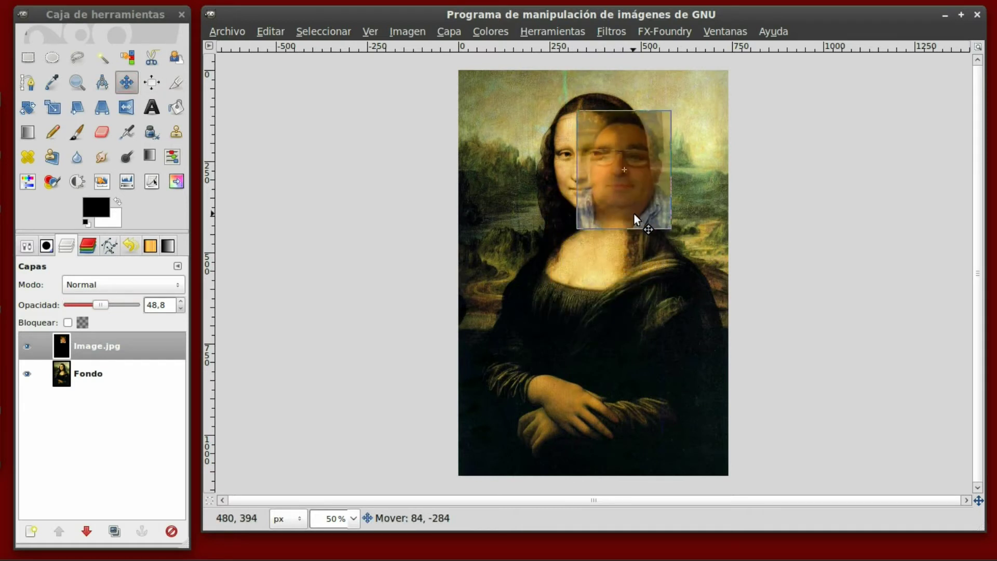
pyautogui.moveTo(634, 213)
pyautogui.mouseDown()
pyautogui.moveTo(588, 216)
pyautogui.moveTo(600, 207)
pyautogui.moveTo(588, 210)
pyautogui.moveTo(602, 226)
pyautogui.moveTo(597, 204)
pyautogui.moveTo(598, 215)
pyautogui.moveTo(640, 215)
pyautogui.moveTo(639, 204)
pyautogui.moveTo(632, 211)
pyautogui.mouseUp()
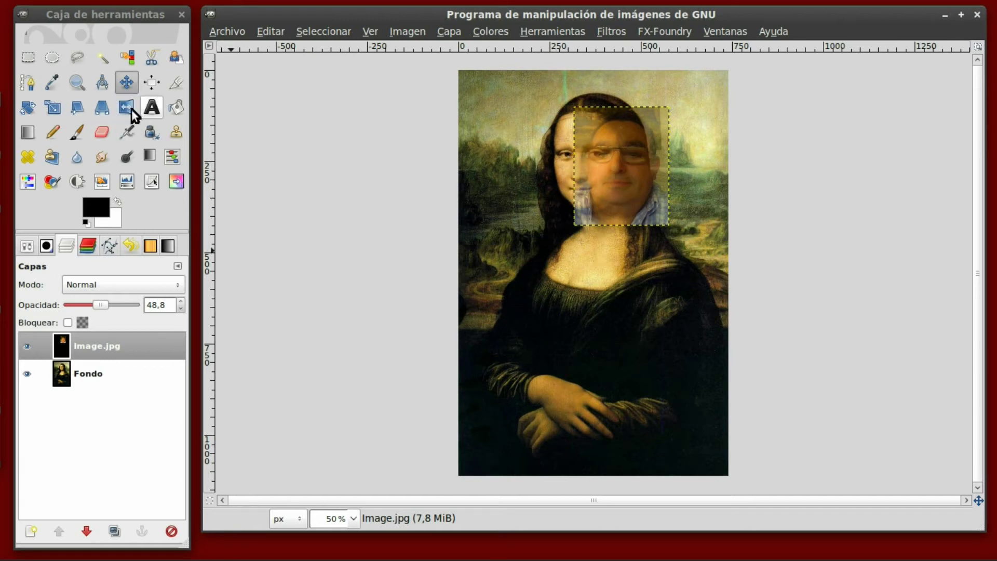
# Scale the Image.jpg face layer proportionally to 301 × 375 pixels.
pyautogui.click(58, 110)
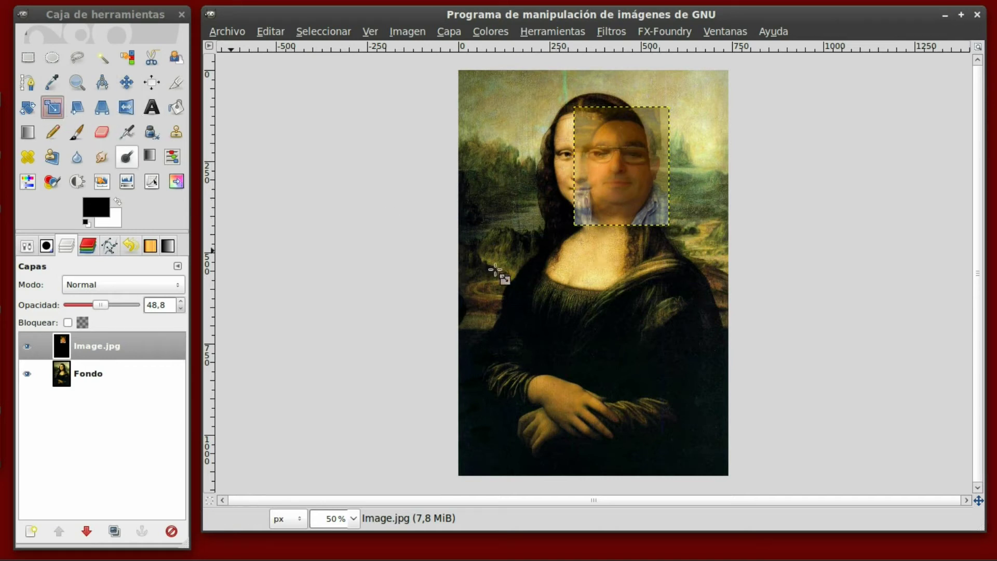
pyautogui.click(646, 202)
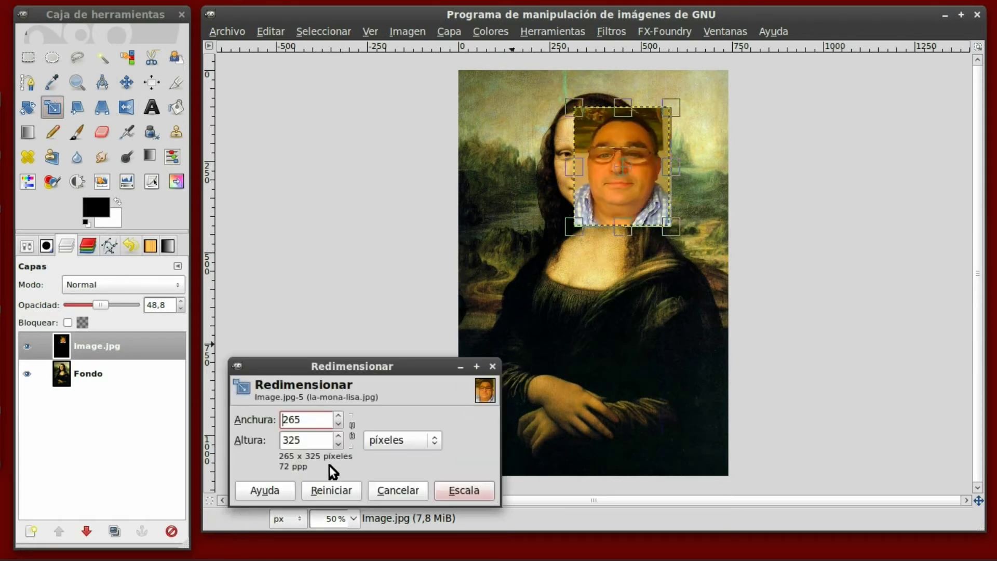
pyautogui.click(353, 435)
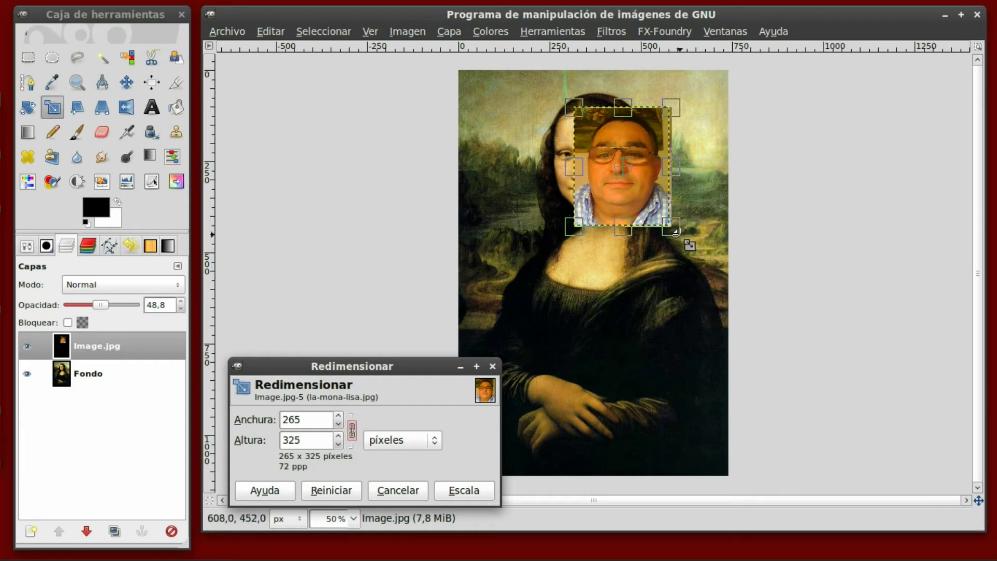
pyautogui.moveTo(675, 231); pyautogui.dragTo(685, 249)
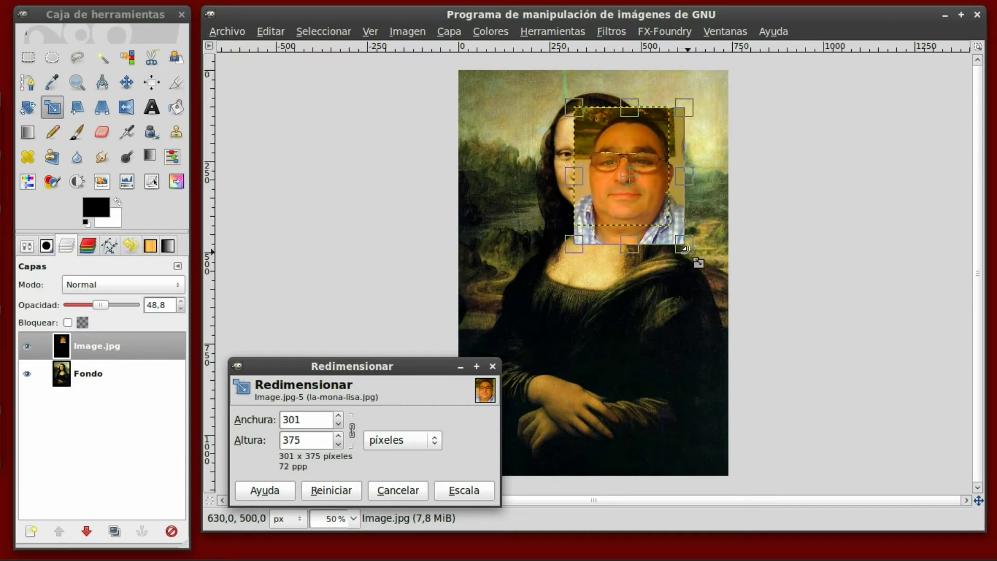
pyautogui.click(456, 490)
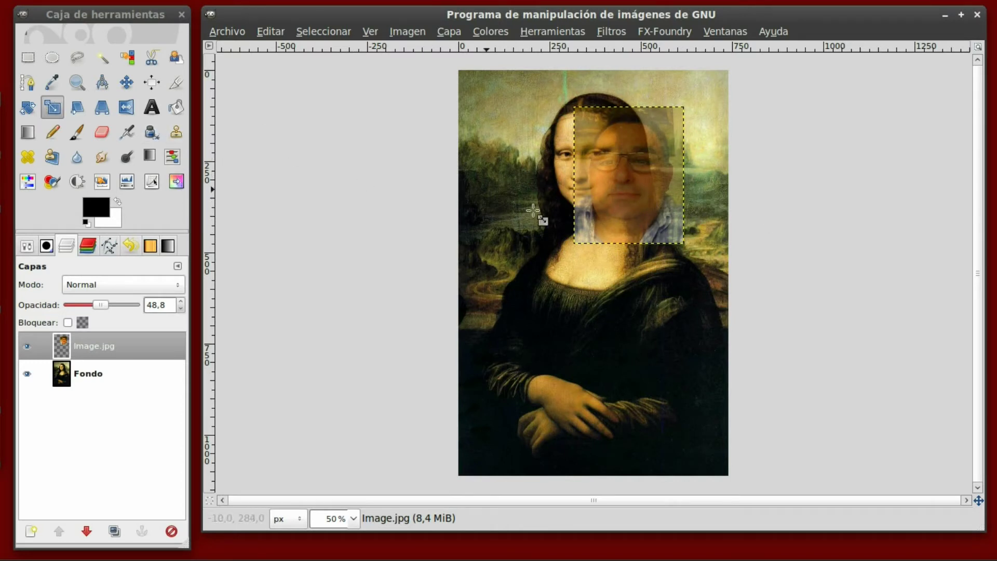
# Drag the face layer over her face, raise its opacity to 62,2, and nudge it right.
pyautogui.click(127, 82)
pyautogui.moveTo(647, 231)
pyautogui.mouseDown()
pyautogui.moveTo(631, 217)
pyautogui.moveTo(596, 215)
pyautogui.moveTo(602, 220)
pyautogui.moveTo(593, 204)
pyautogui.moveTo(593, 213)
pyautogui.mouseUp()
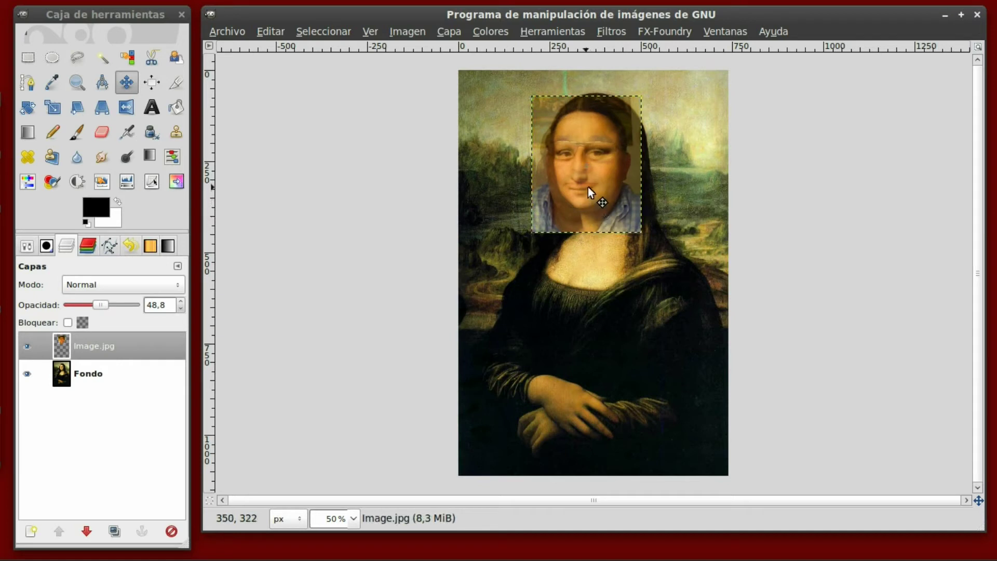
pyautogui.moveTo(99, 300); pyautogui.dragTo(108, 301)
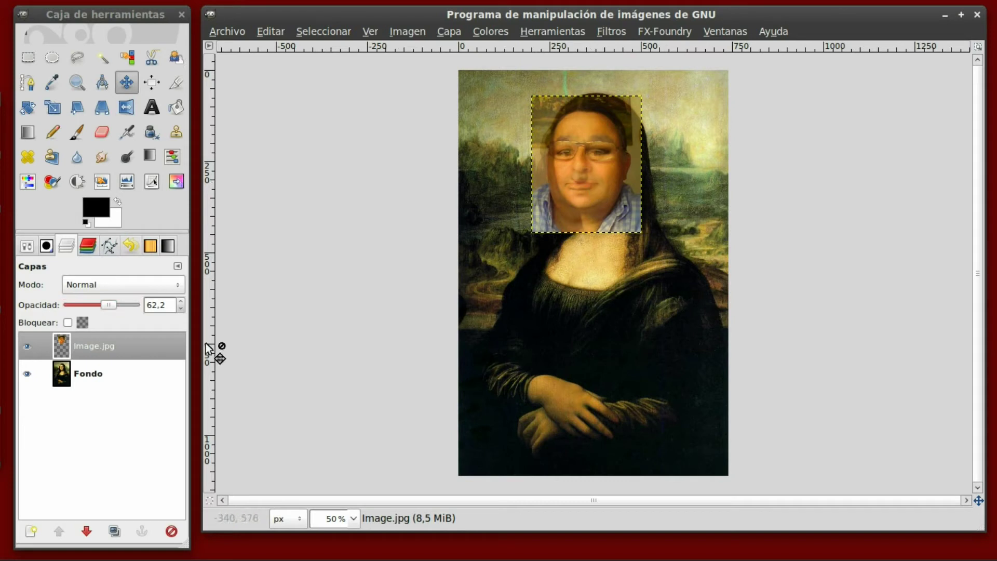
pyautogui.moveTo(597, 175); pyautogui.dragTo(600, 176)
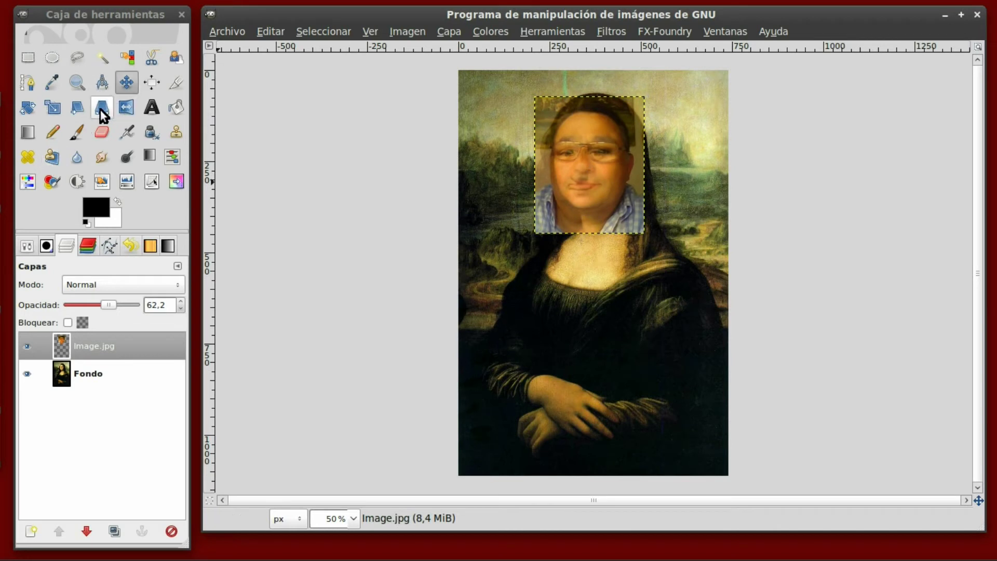
pyautogui.click(55, 104)
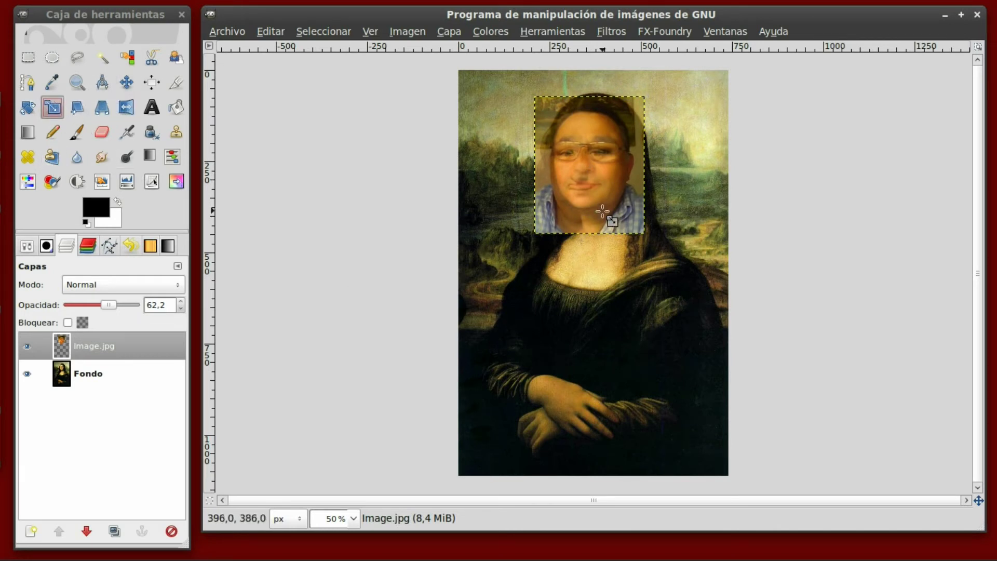
# Unlink the aspect ratio and stretch the face layer down to 302 × 409 pixels.
pyautogui.click(602, 217)
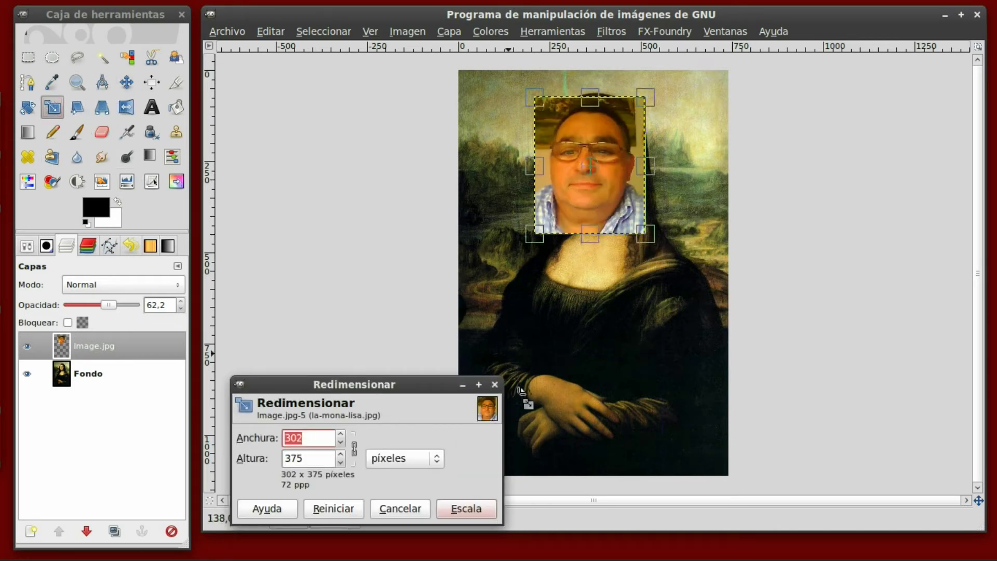
pyautogui.click(354, 450)
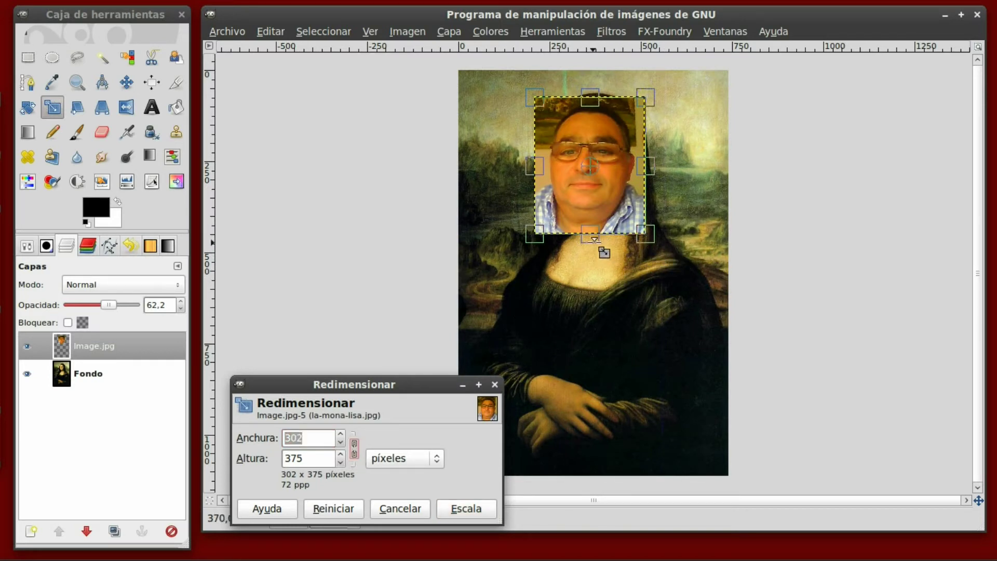
pyautogui.moveTo(599, 250); pyautogui.dragTo(600, 256)
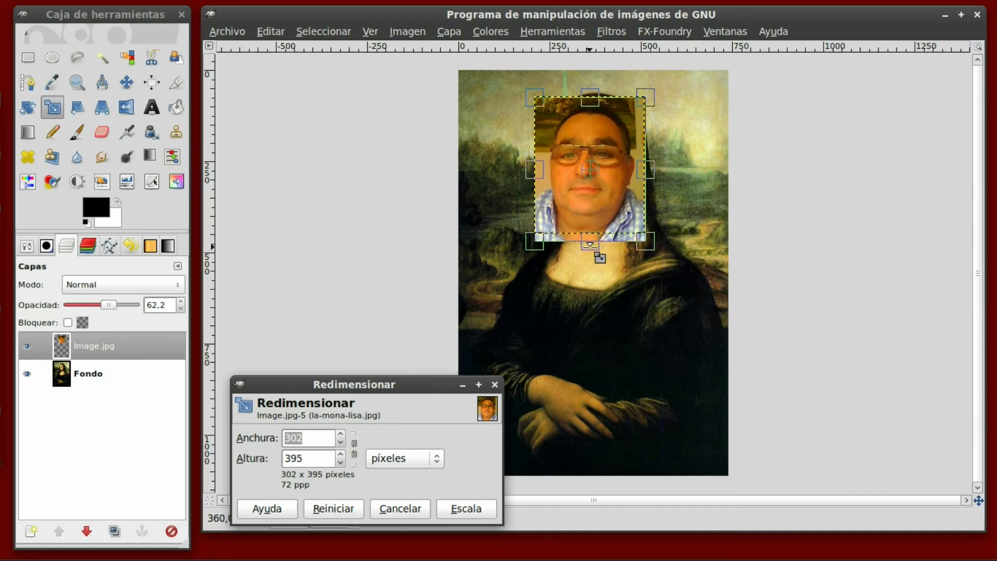
pyautogui.moveTo(600, 256); pyautogui.dragTo(600, 260)
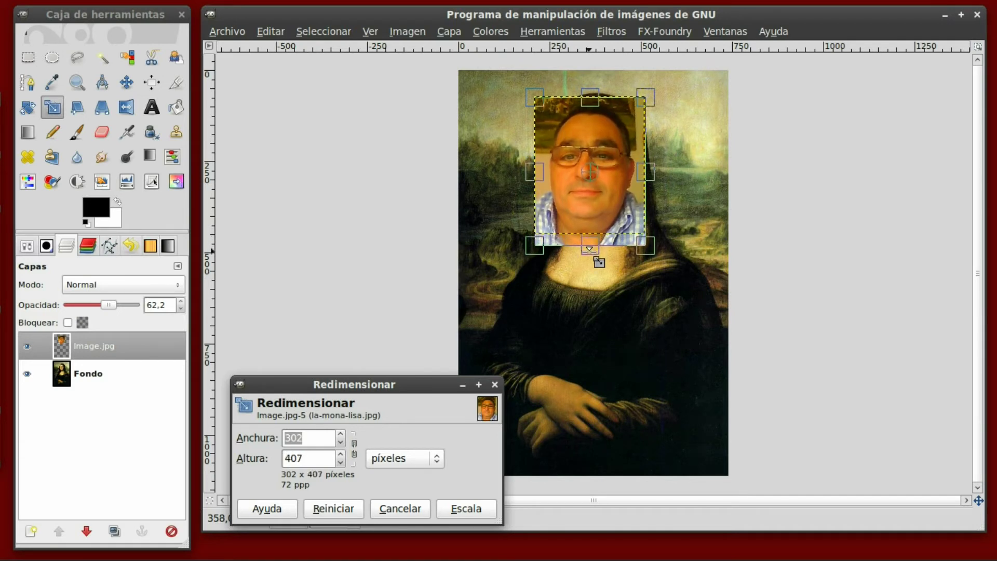
pyautogui.moveTo(600, 260); pyautogui.dragTo(600, 263)
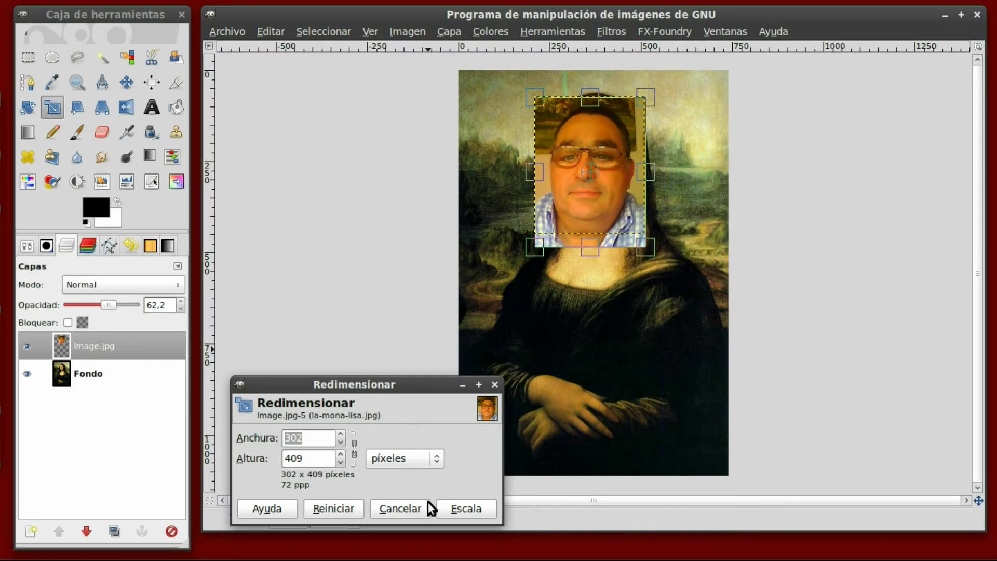
pyautogui.click(460, 508)
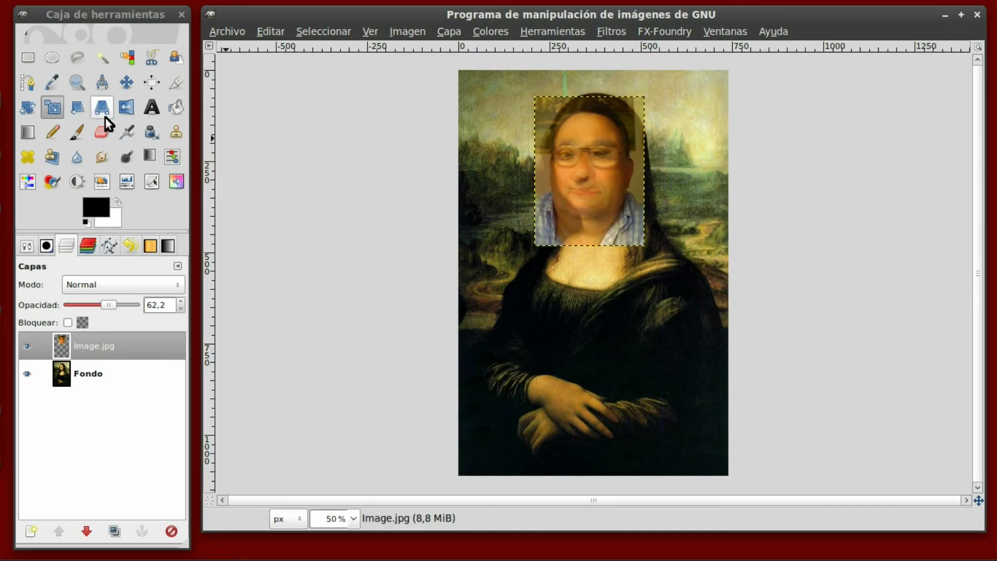
pyautogui.click(127, 82)
# Nudge the face layer up-right, set its opacity to 100, and lower it beneath Fondo.
pyautogui.moveTo(603, 229)
pyautogui.mouseDown()
pyautogui.moveTo(616, 226)
pyautogui.moveTo(603, 224)
pyautogui.mouseUp()
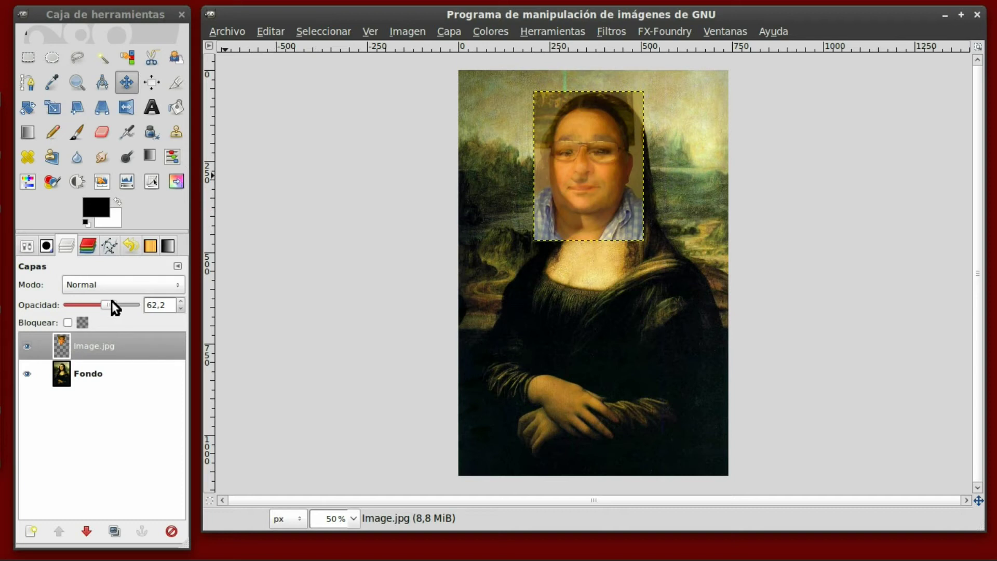
pyautogui.moveTo(108, 305); pyautogui.dragTo(161, 313)
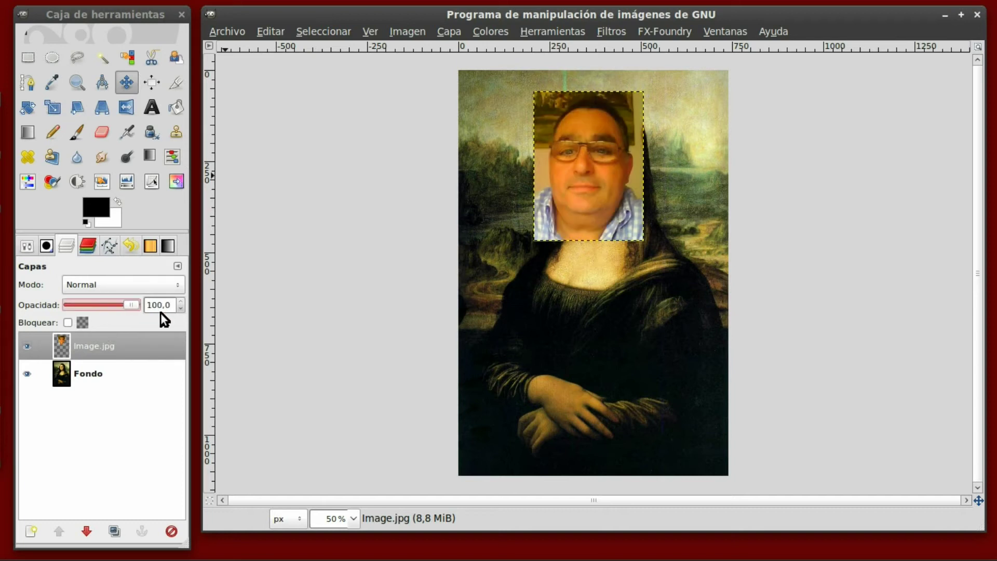
pyautogui.click(141, 354)
pyautogui.click(86, 530)
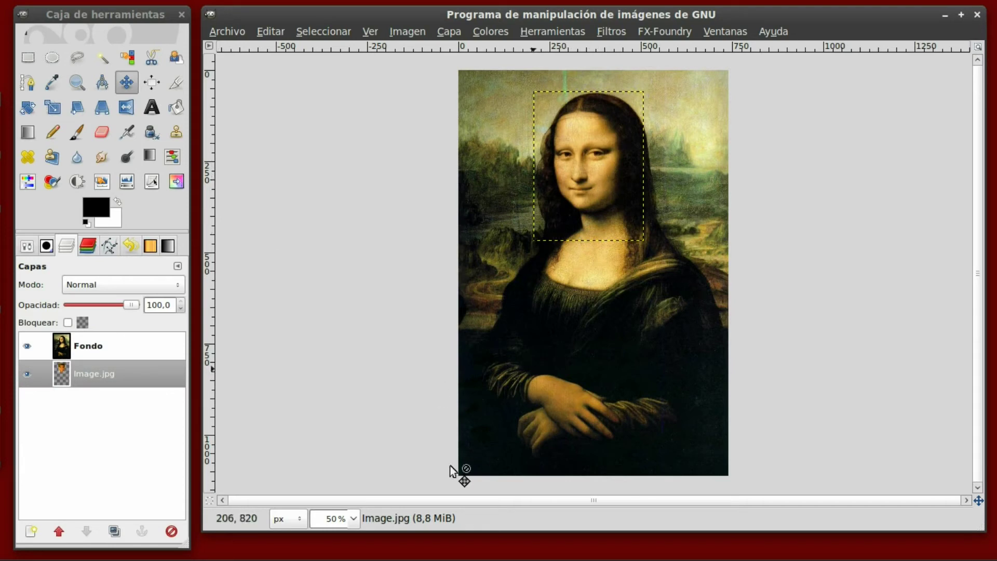
# Inspect the layered face at 200% zoom, then return the view to 100%.
pyautogui.click(353, 520)
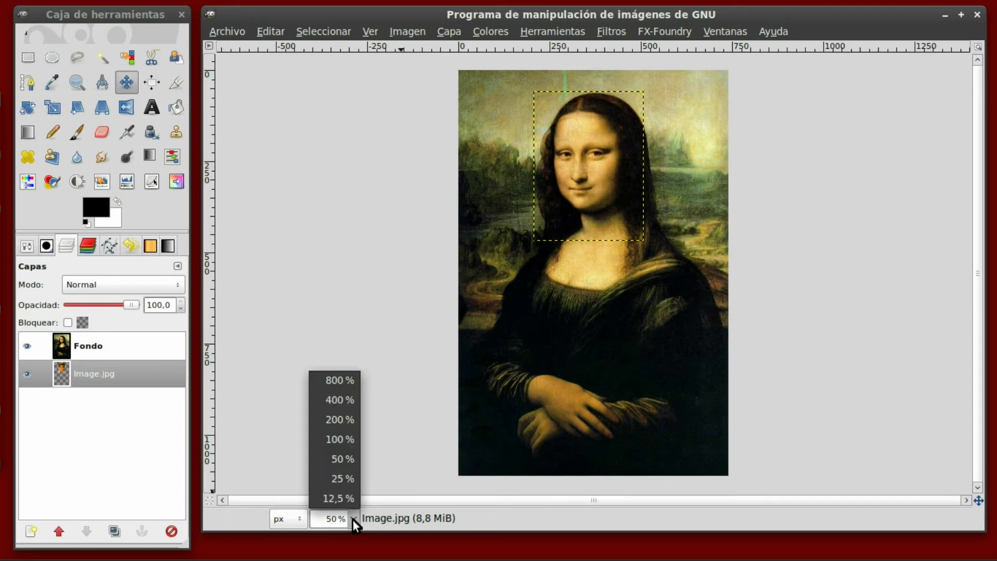
pyautogui.click(356, 416)
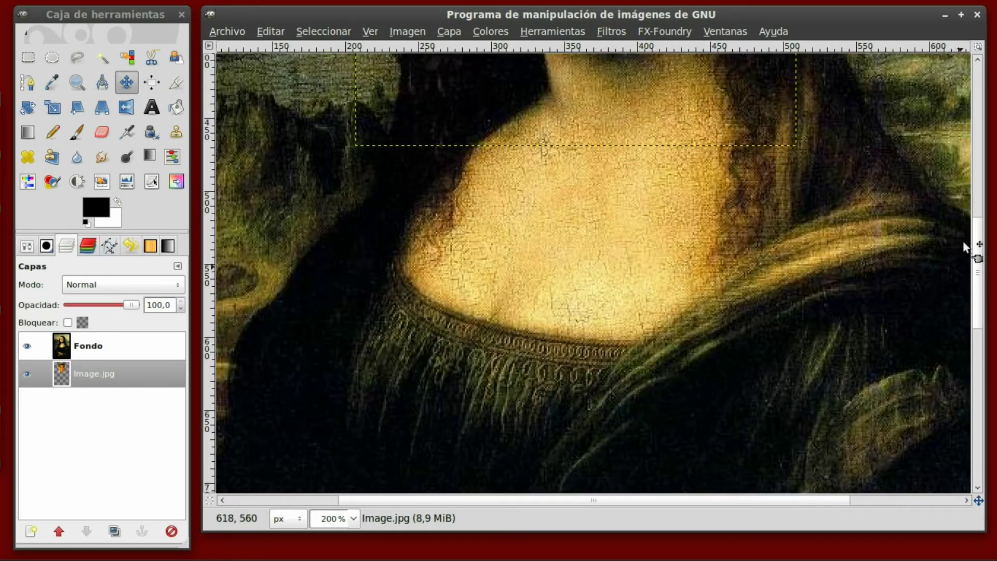
pyautogui.scroll(6, 979, 177)
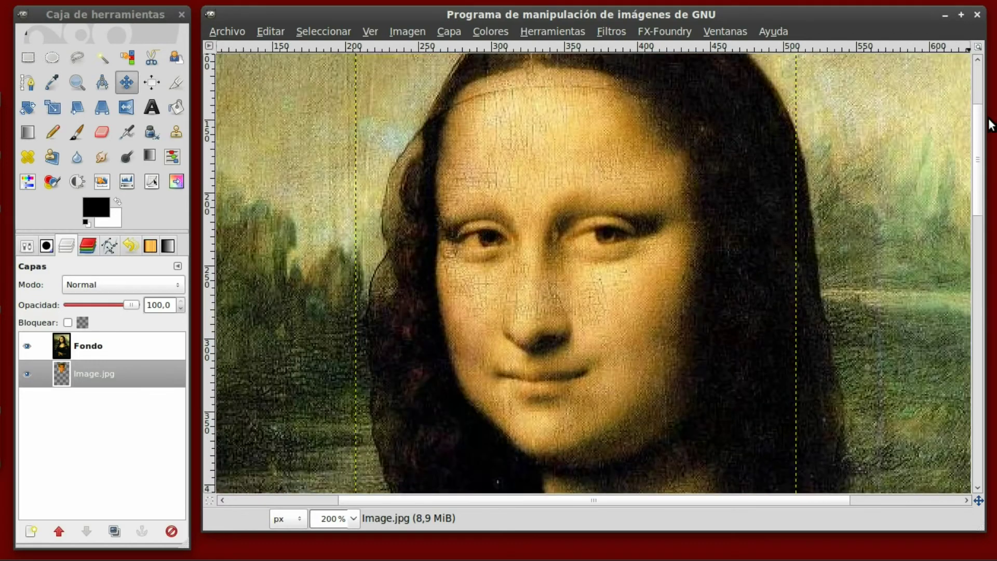
pyautogui.scroll(2, 979, 174)
pyautogui.scroll(-1, 979, 169)
pyautogui.scroll(-1, 979, 170)
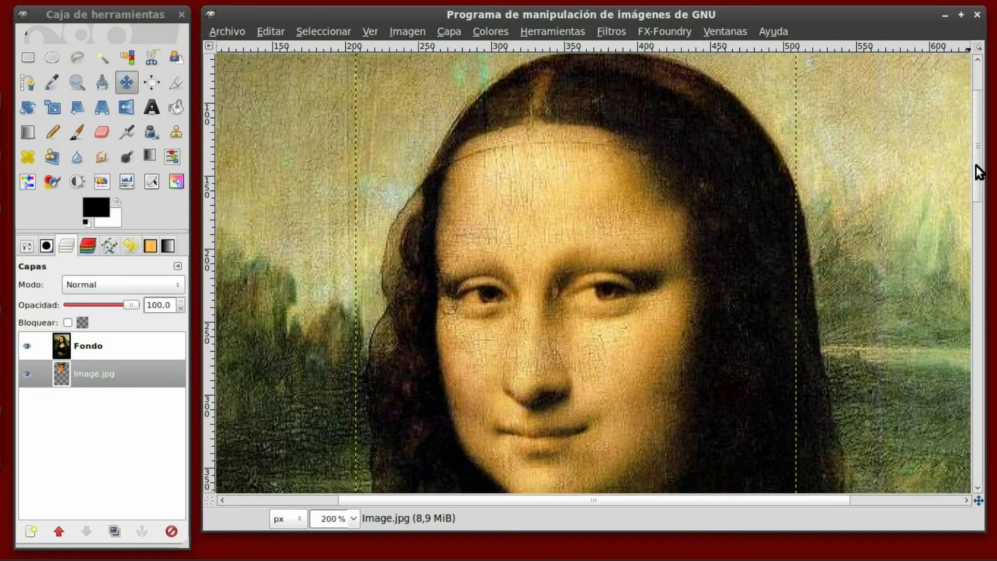
pyautogui.click(356, 518)
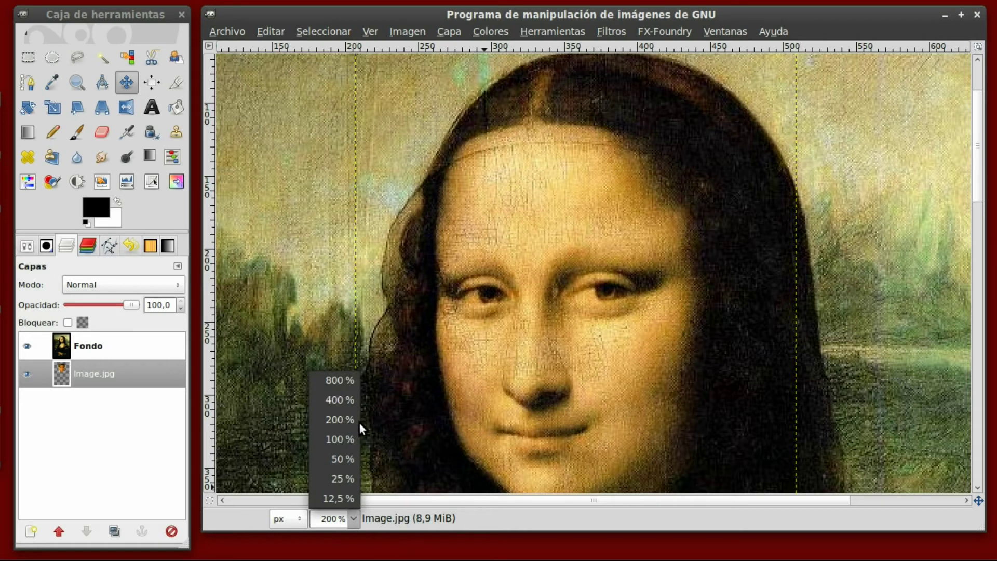
pyautogui.click(347, 439)
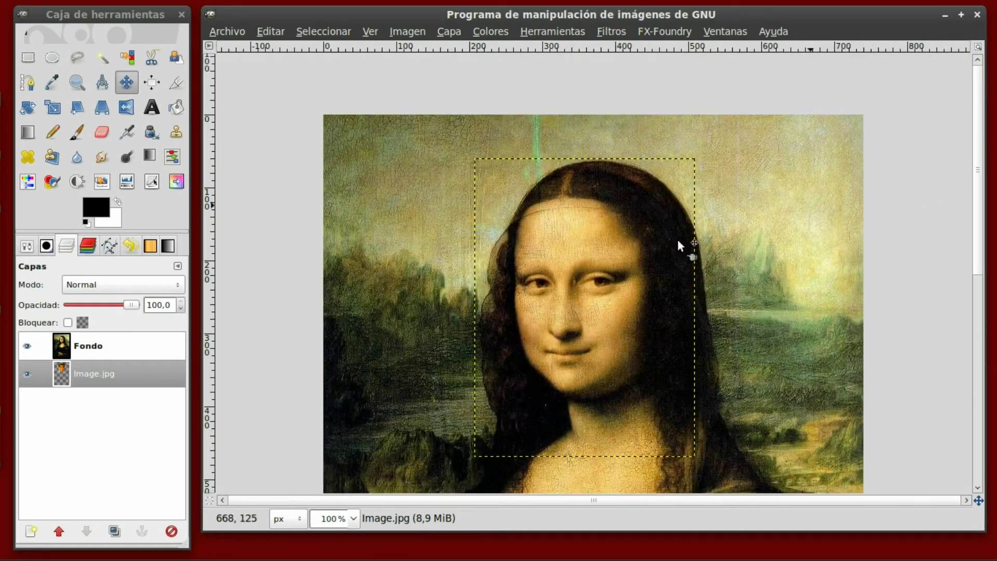
# Select the Eraser with the soft GIMP Brush#1 (63 × 63) brush.
pyautogui.click(102, 133)
pyautogui.click(46, 246)
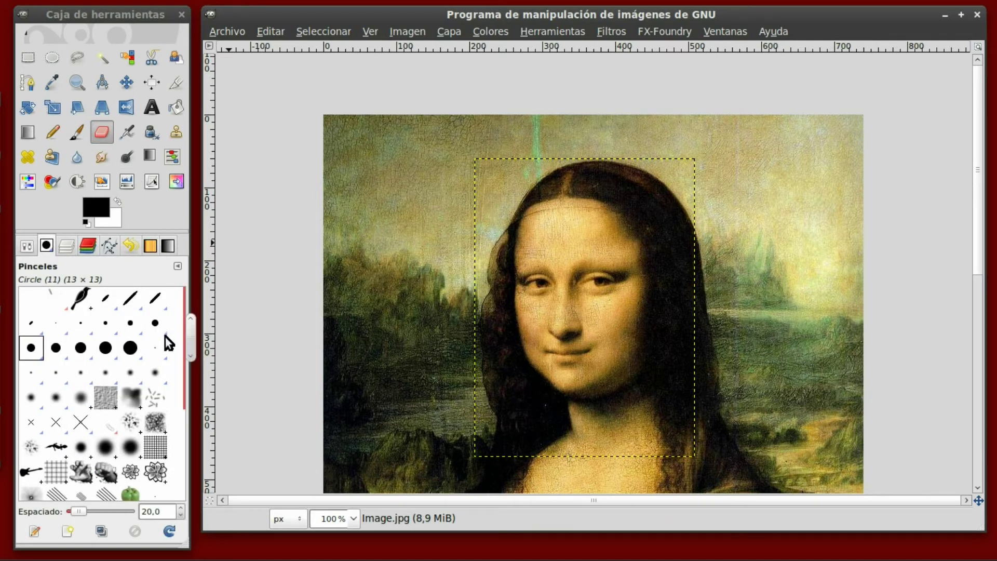
pyautogui.moveTo(191, 341); pyautogui.dragTo(182, 407)
pyautogui.scroll(-2, 171, 452)
pyautogui.scroll(3, 170, 447)
pyautogui.scroll(2, 166, 404)
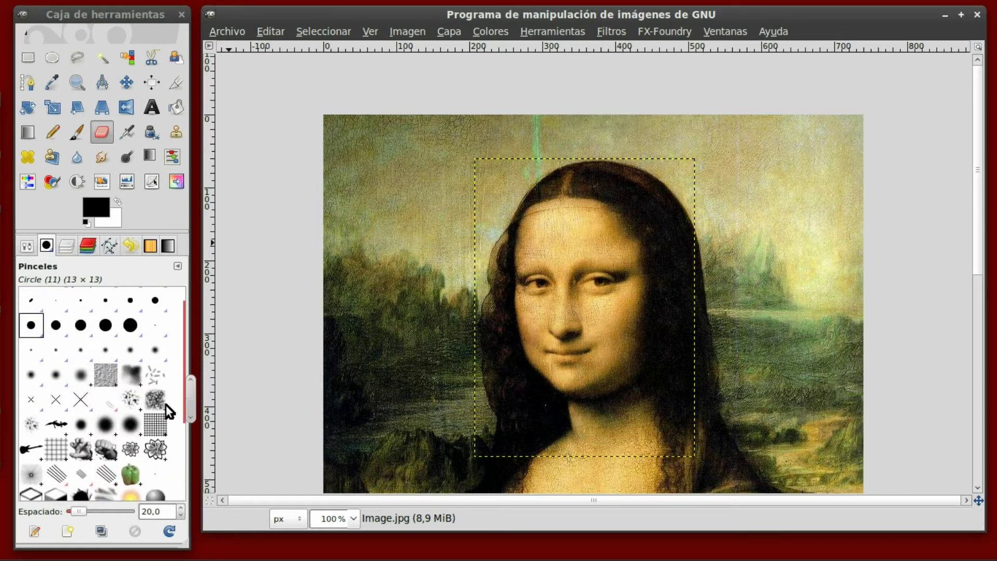
pyautogui.click(106, 425)
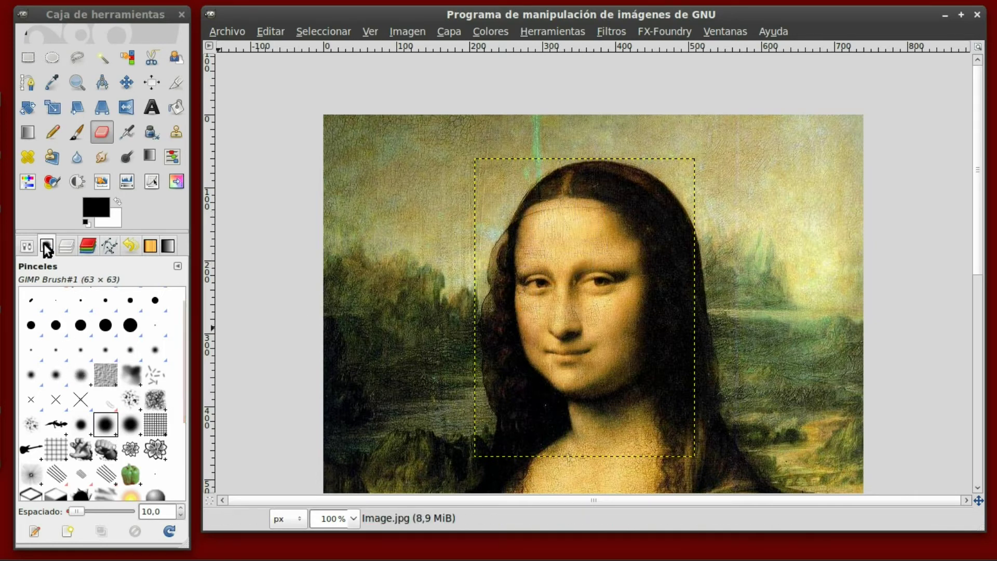
# Undo the trial eraser stroke from the Editar menu.
pyautogui.click(284, 34)
pyautogui.click(283, 50)
pyautogui.click(276, 33)
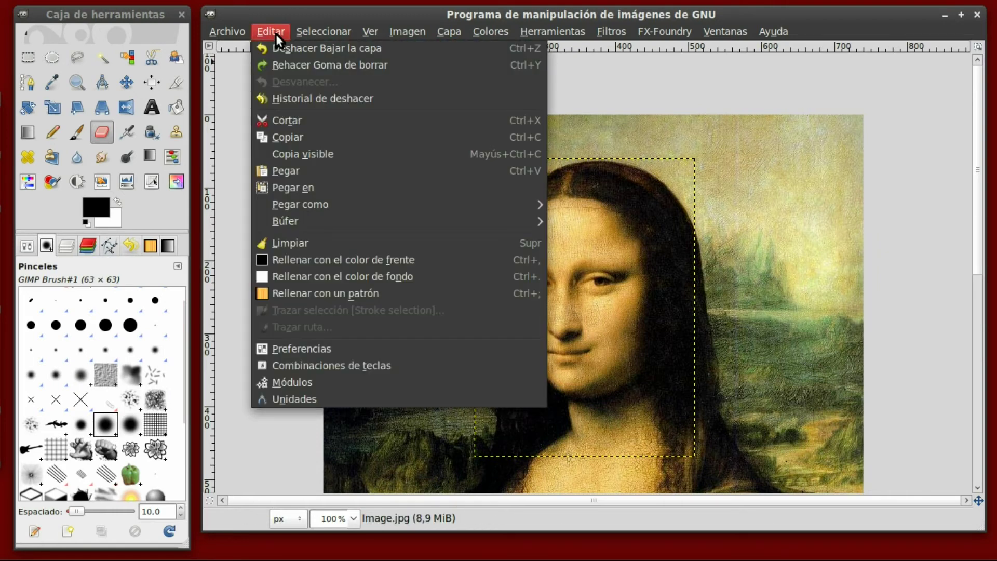
# Make Fondo the active layer and undo a trial forehead erasure.
pyautogui.click(64, 282)
pyautogui.click(67, 247)
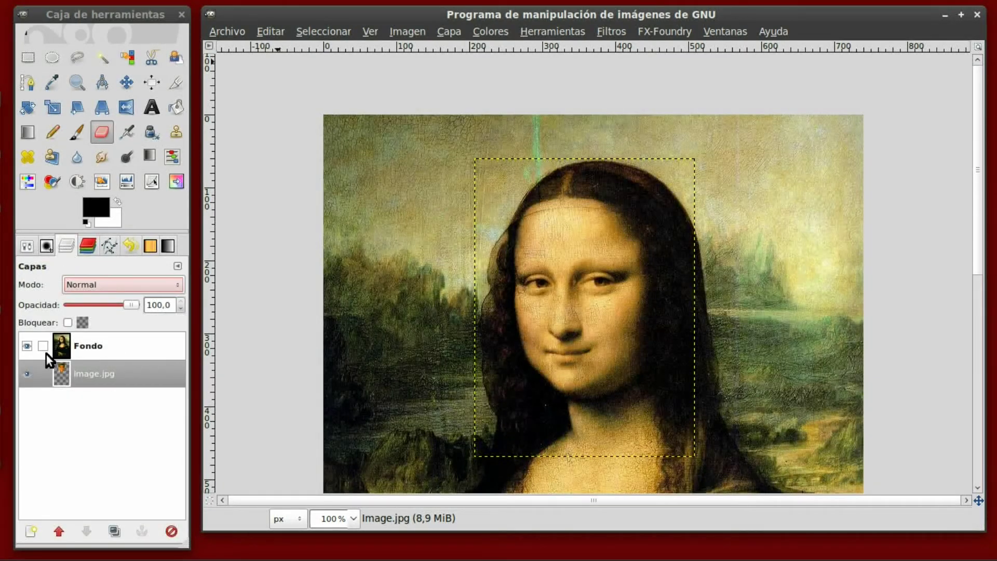
pyautogui.click(95, 347)
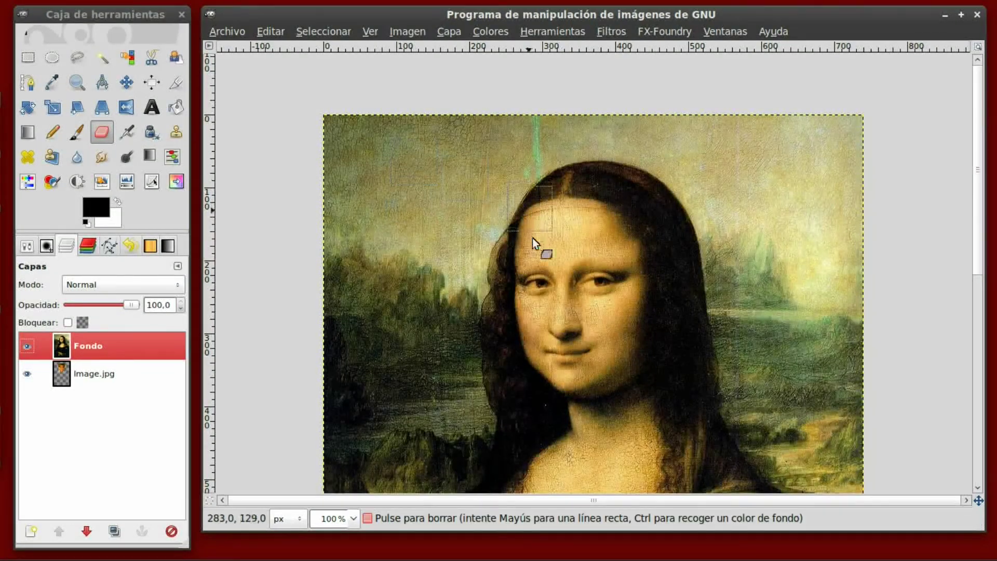
pyautogui.moveTo(583, 216); pyautogui.dragTo(565, 217)
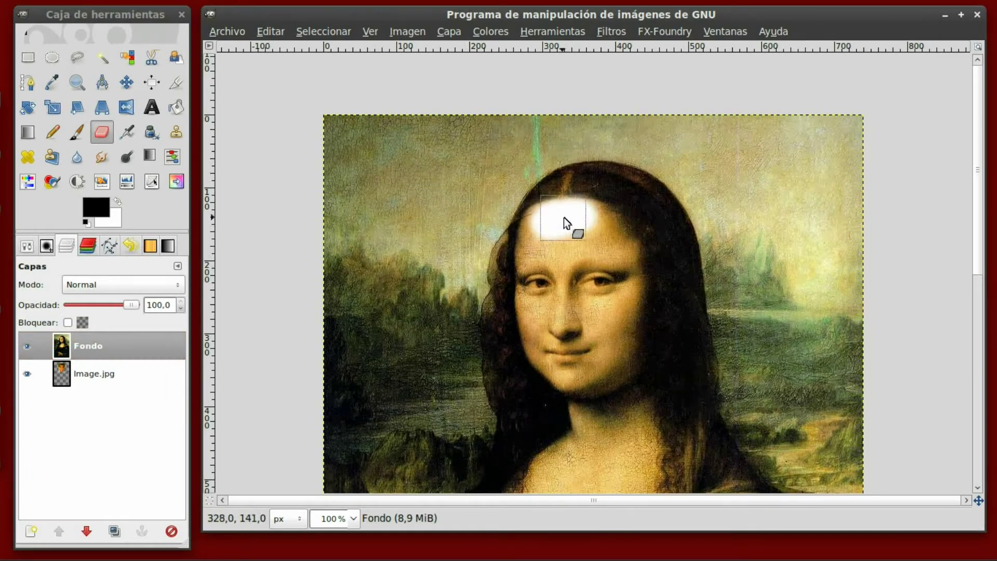
pyautogui.click(270, 31)
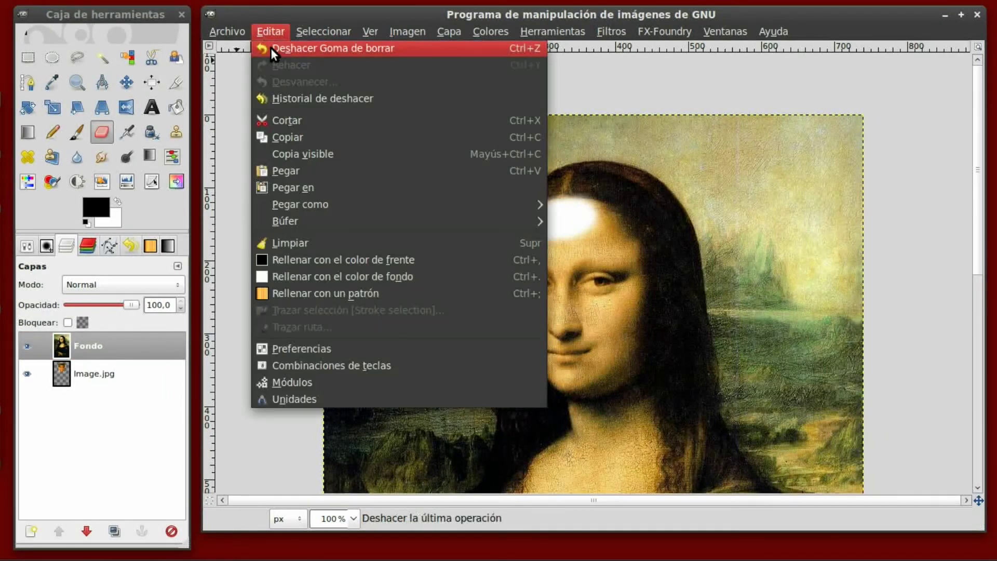
pyautogui.click(275, 47)
# Add an alpha channel to Fondo and erase her forehead to reveal the face.
pyautogui.click(446, 32)
pyautogui.moveTo(484, 189)
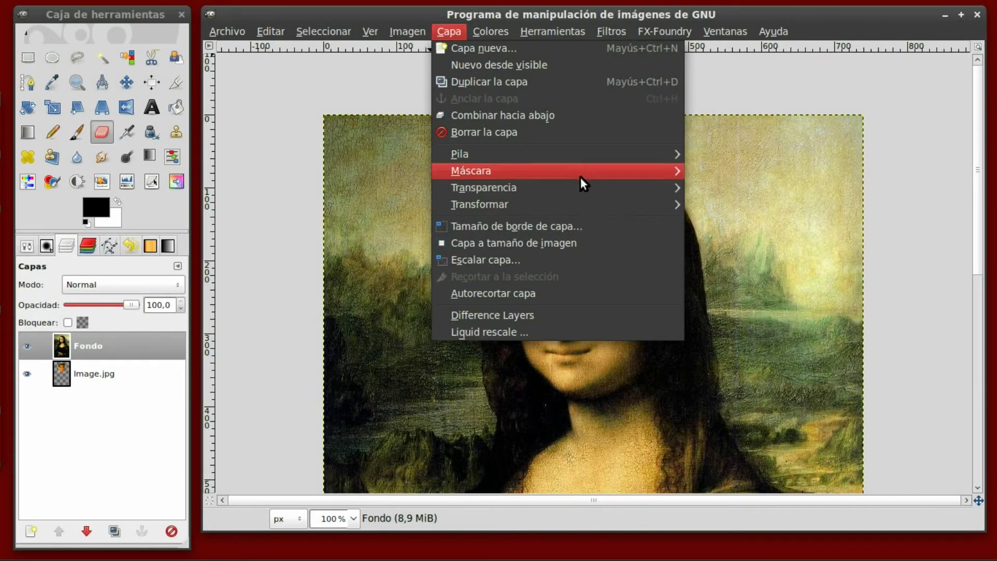
pyautogui.click(709, 187)
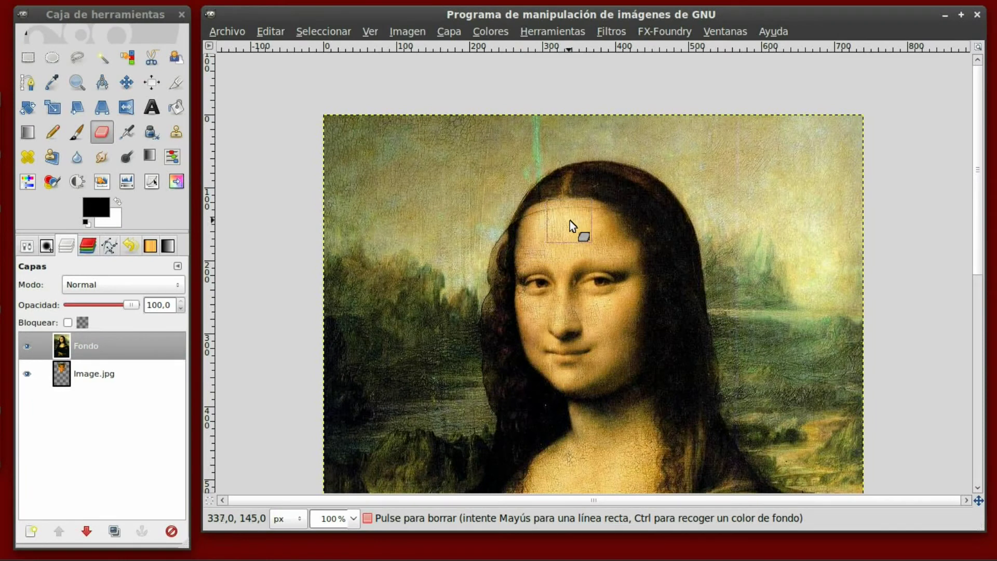
pyautogui.moveTo(568, 220)
pyautogui.mouseDown()
pyautogui.moveTo(587, 222)
pyautogui.moveTo(536, 239)
pyautogui.moveTo(538, 346)
pyautogui.moveTo(569, 372)
pyautogui.moveTo(613, 353)
pyautogui.moveTo(628, 290)
pyautogui.moveTo(622, 246)
pyautogui.moveTo(587, 240)
pyautogui.moveTo(574, 261)
pyautogui.moveTo(587, 280)
pyautogui.moveTo(565, 309)
pyautogui.moveTo(597, 318)
pyautogui.moveTo(515, 401)
pyautogui.moveTo(563, 365)
pyautogui.moveTo(465, 386)
pyautogui.moveTo(565, 198)
pyautogui.moveTo(550, 221)
pyautogui.moveTo(581, 221)
pyautogui.mouseUp()
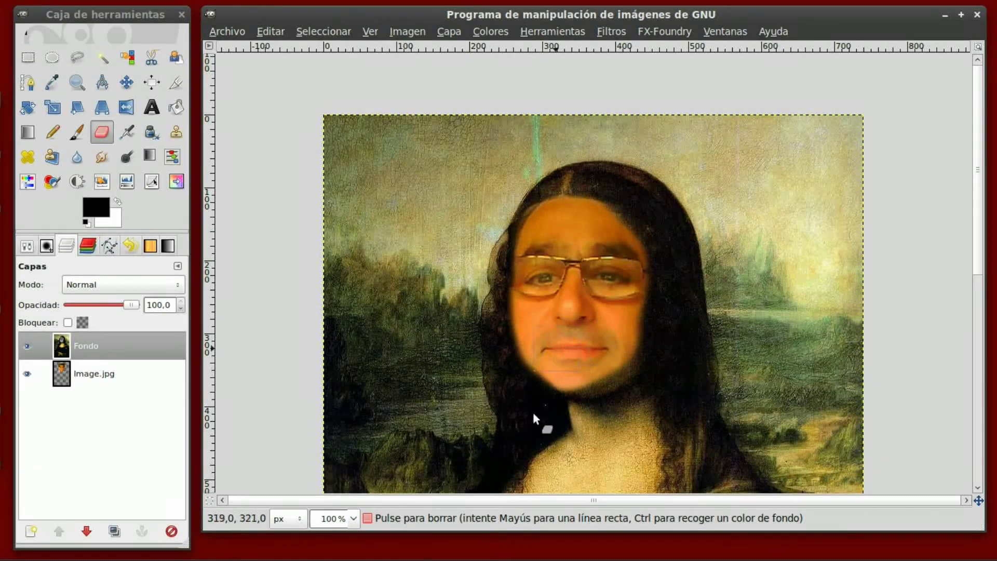
# Switch the eraser to Antiborrado mode to restore erased painting.
pyautogui.click(27, 249)
pyautogui.click(68, 469)
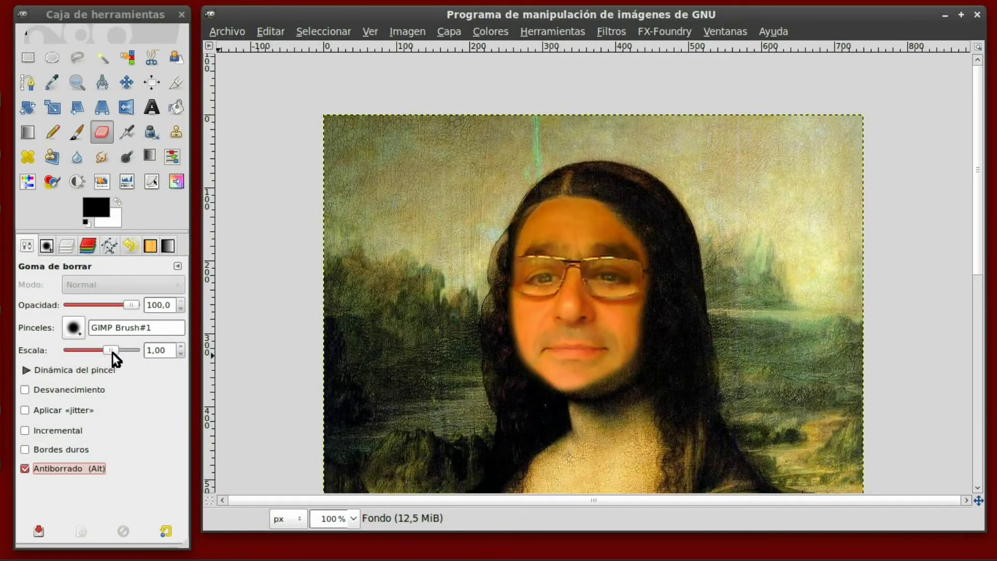
# Set eraser scale 0,34, turn Antiborrado off, erase near the chin, and zoom to 50%.
pyautogui.moveTo(112, 353); pyautogui.dragTo(104, 353)
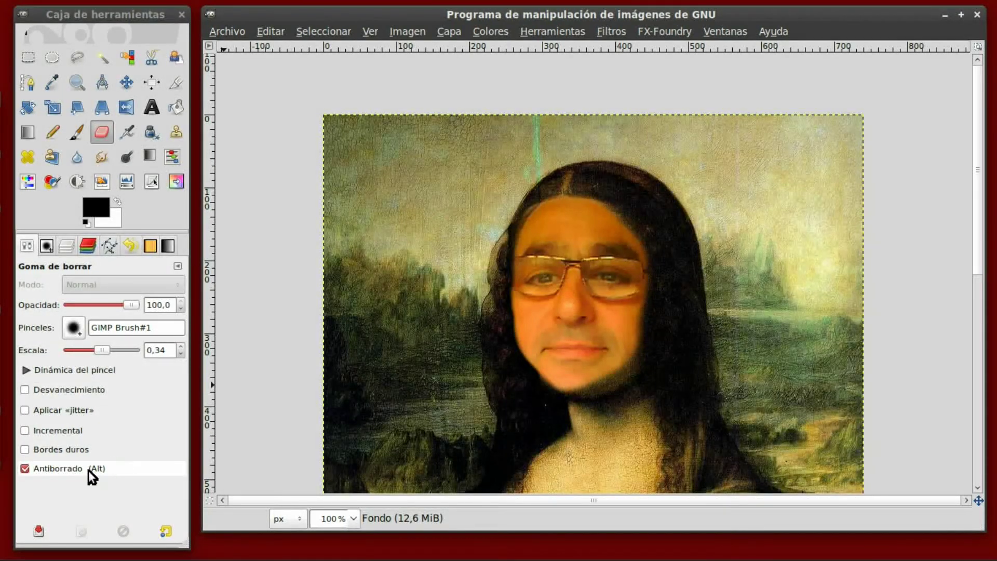
pyautogui.click(54, 466)
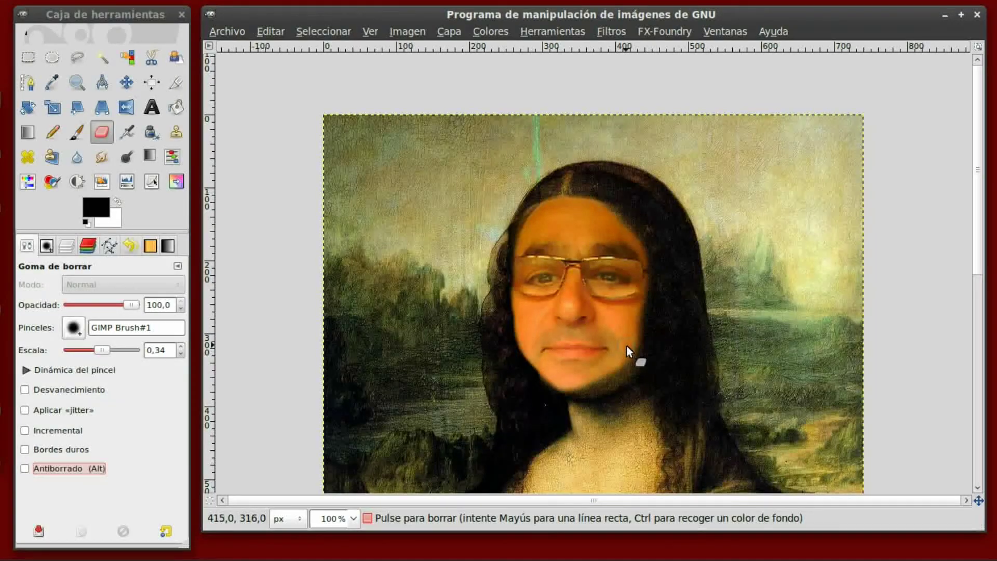
pyautogui.moveTo(627, 346); pyautogui.dragTo(617, 361)
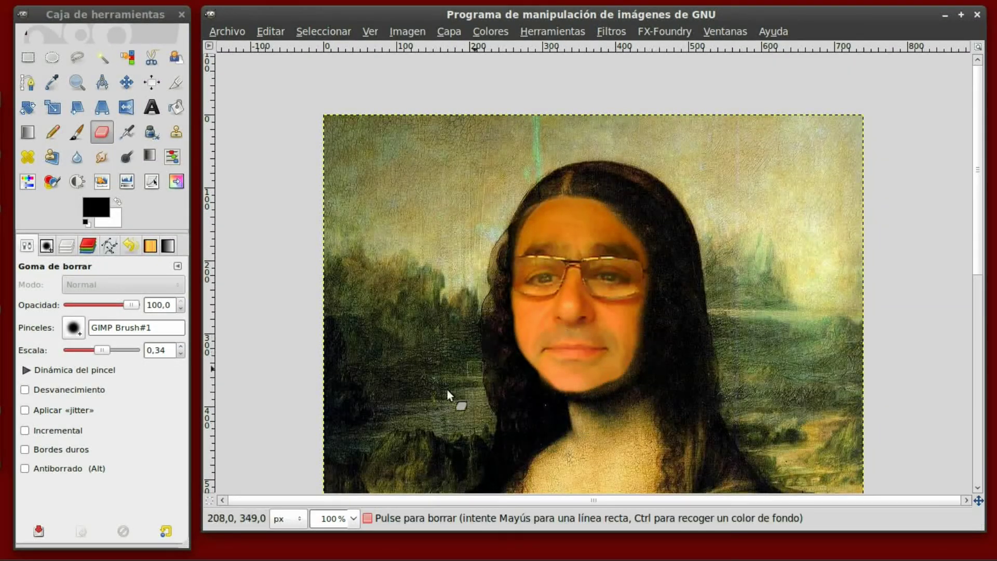
pyautogui.click(351, 515)
pyautogui.click(358, 460)
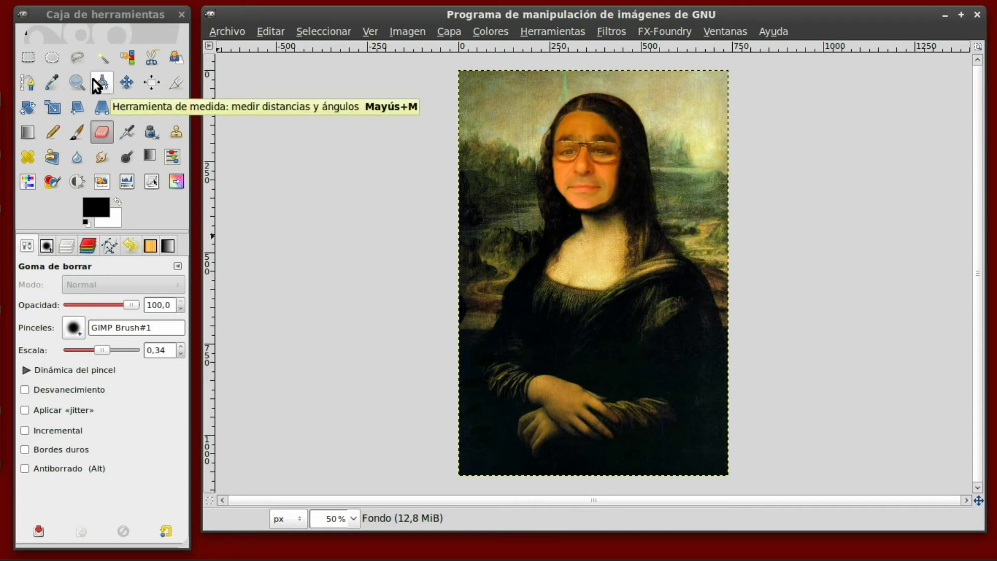
# Rotate the Image.jpg face layer by -1,45 degrees, then reselect Fondo.
pyautogui.click(29, 108)
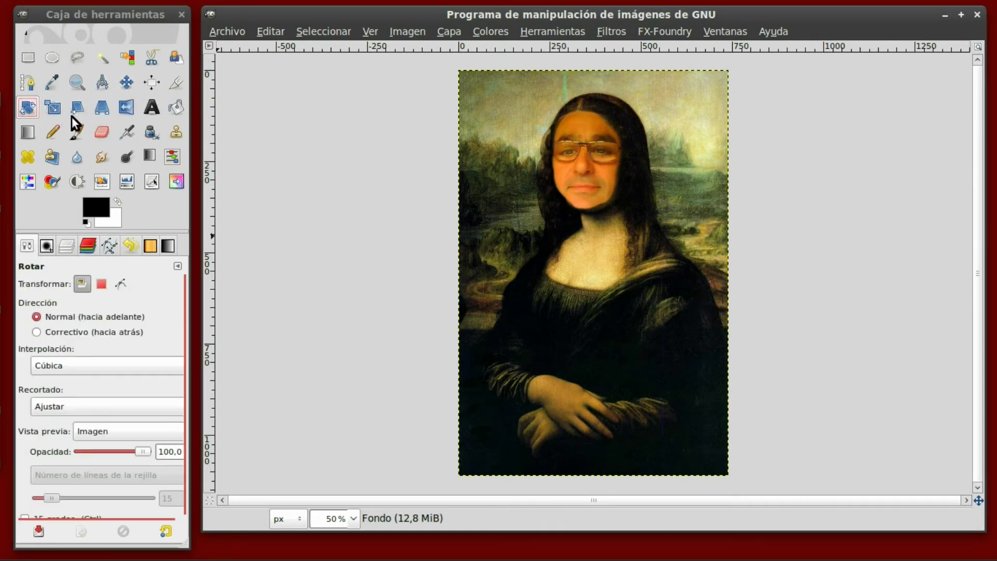
pyautogui.click(66, 247)
pyautogui.click(82, 370)
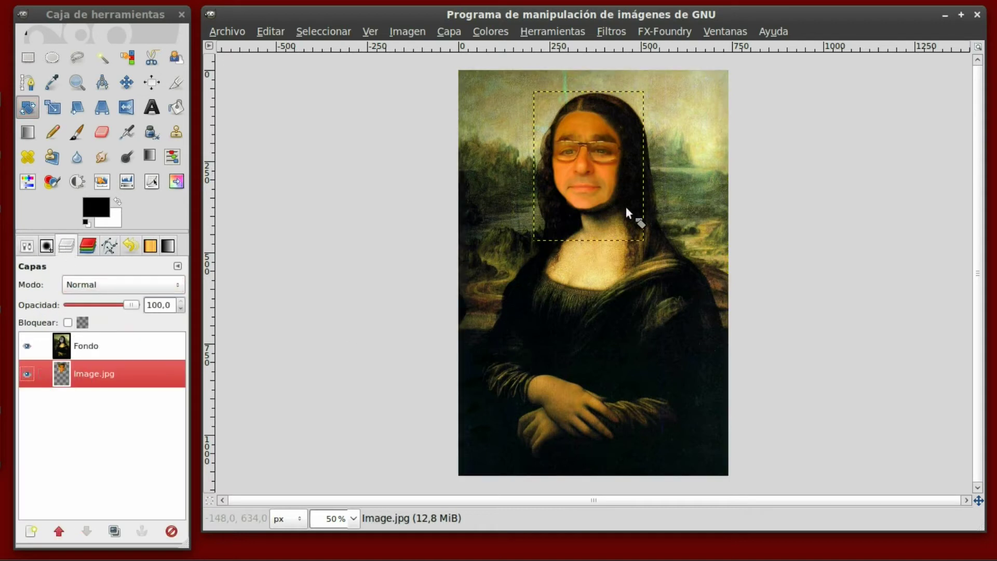
pyautogui.click(579, 166)
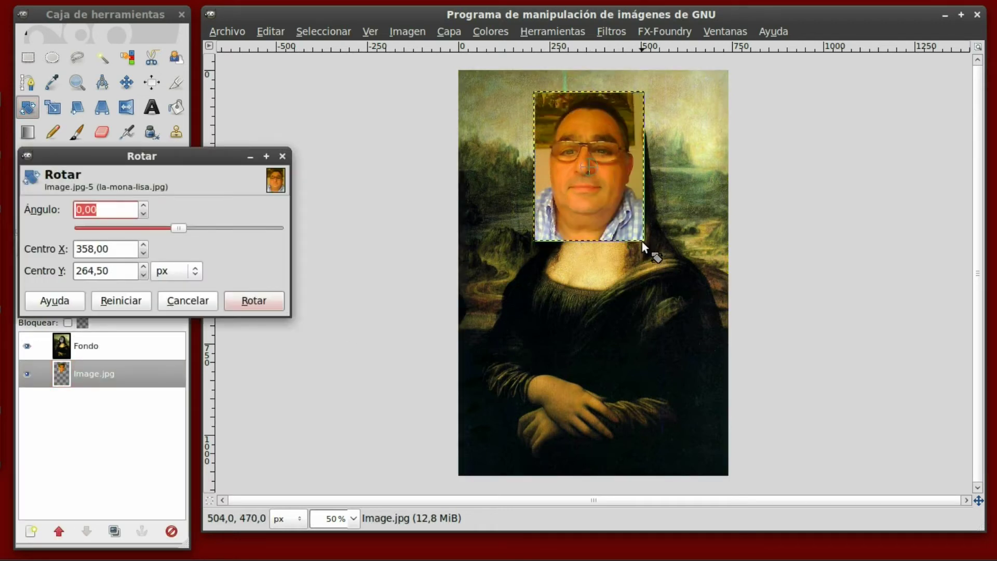
pyautogui.moveTo(643, 241); pyautogui.dragTo(646, 240)
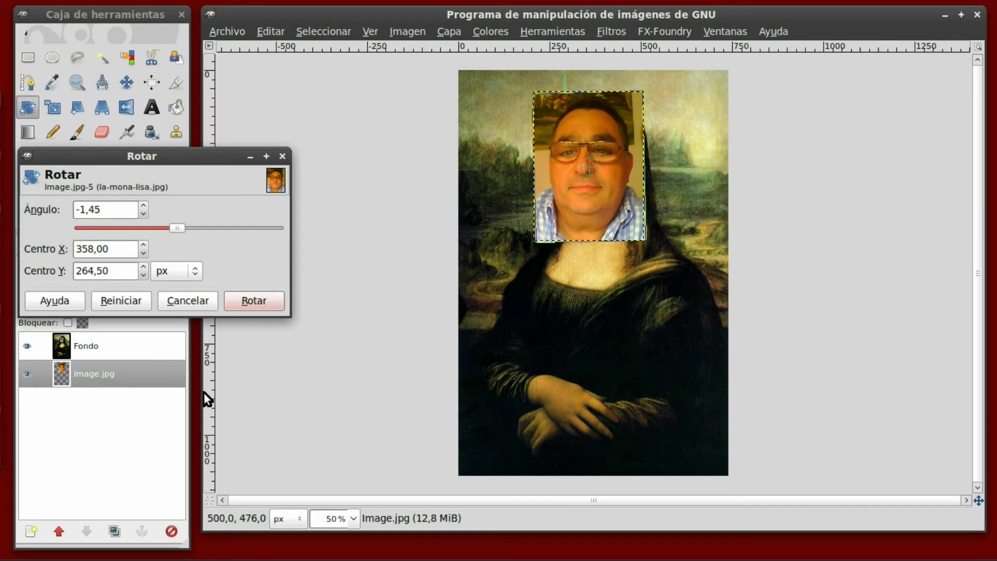
pyautogui.click(254, 300)
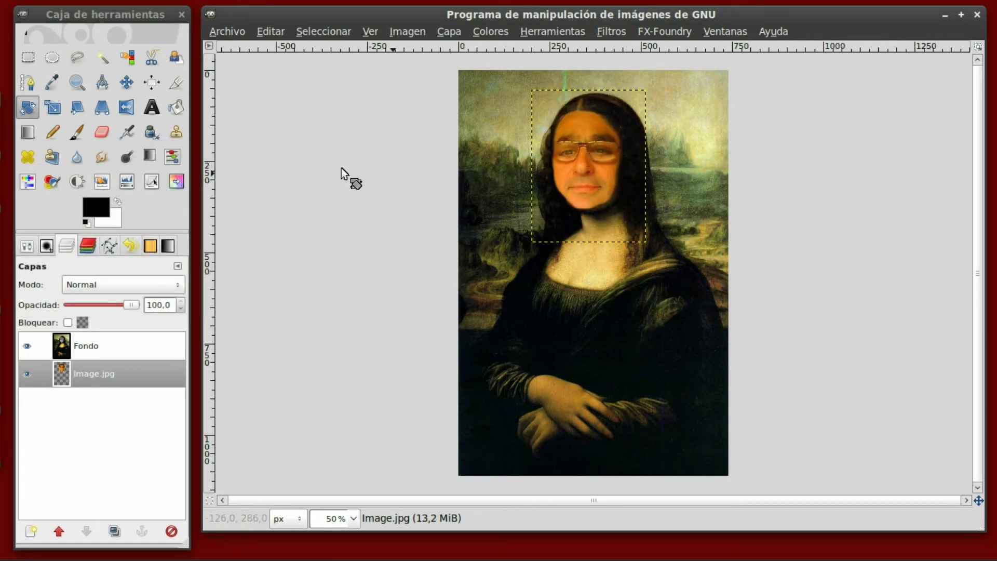
pyautogui.click(92, 349)
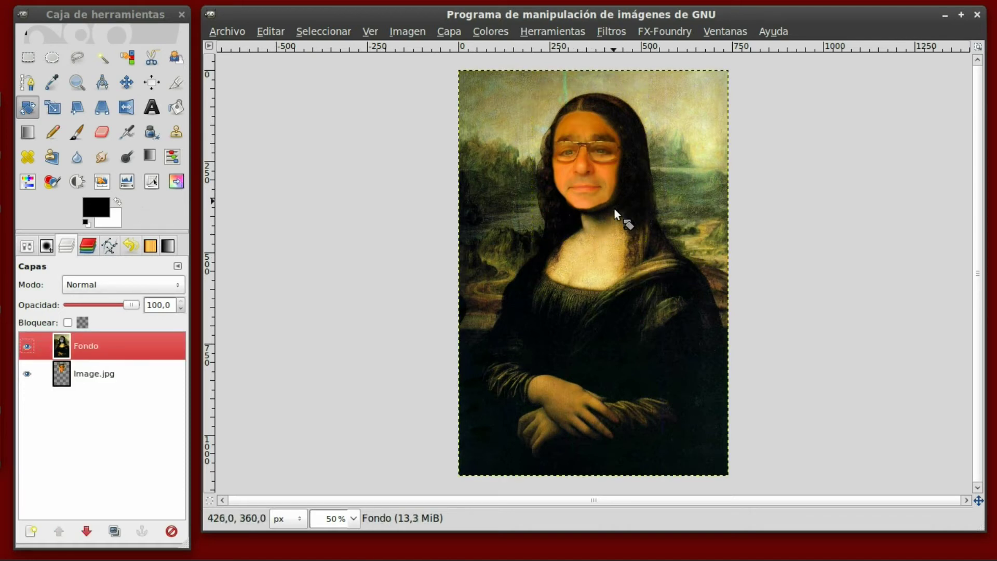
pyautogui.click(357, 520)
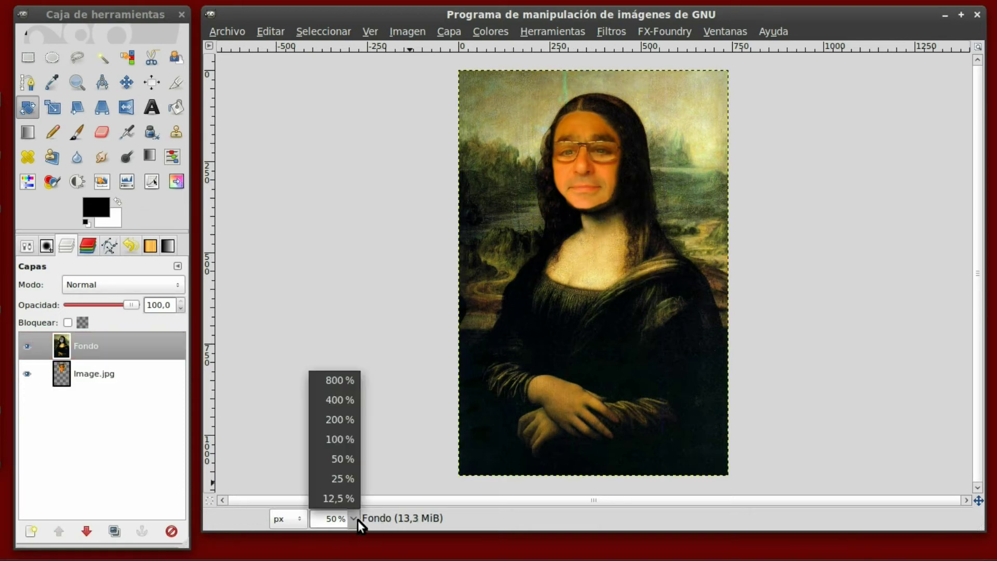
# At 100% zoom, set eraser opacity to 28 and softly erase along the jaw near the chin.
pyautogui.click(344, 439)
pyautogui.moveTo(981, 253); pyautogui.dragTo(968, 179)
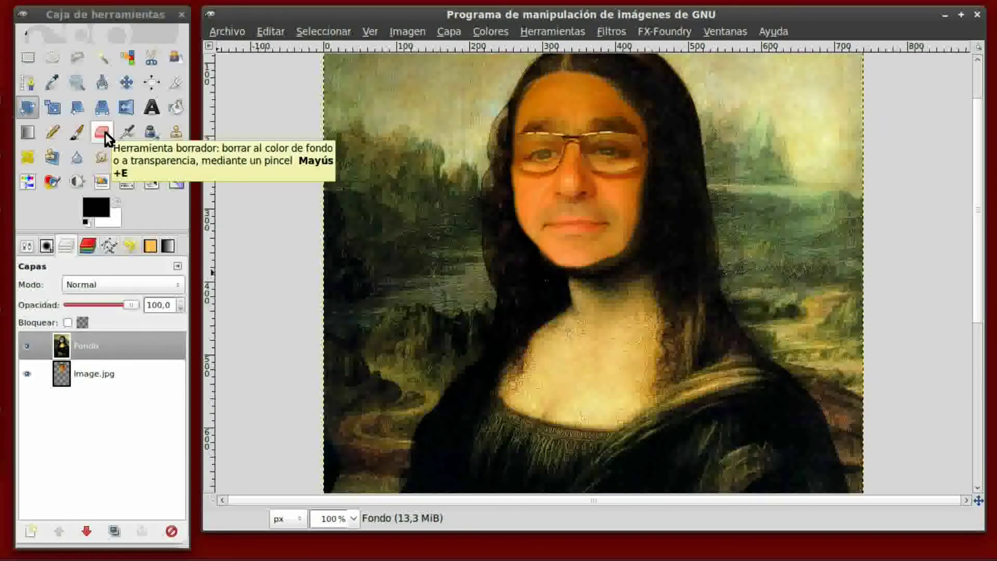
pyautogui.click(105, 133)
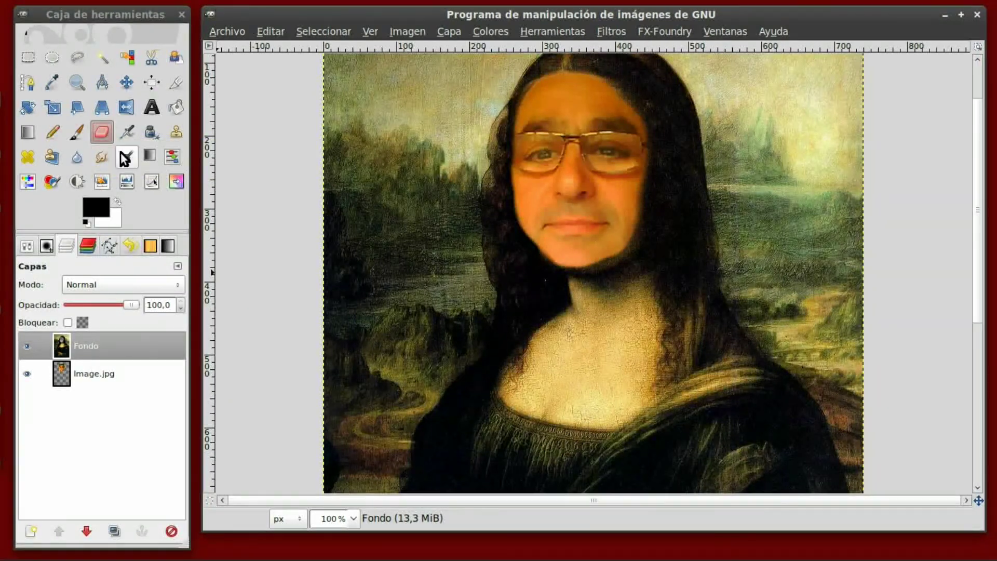
pyautogui.click(26, 246)
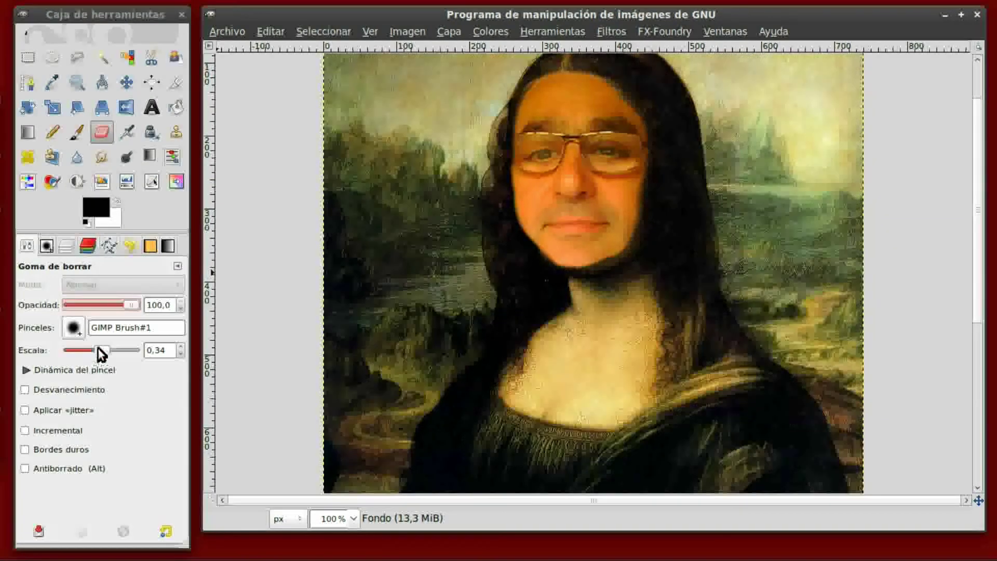
pyautogui.moveTo(131, 305); pyautogui.dragTo(101, 304)
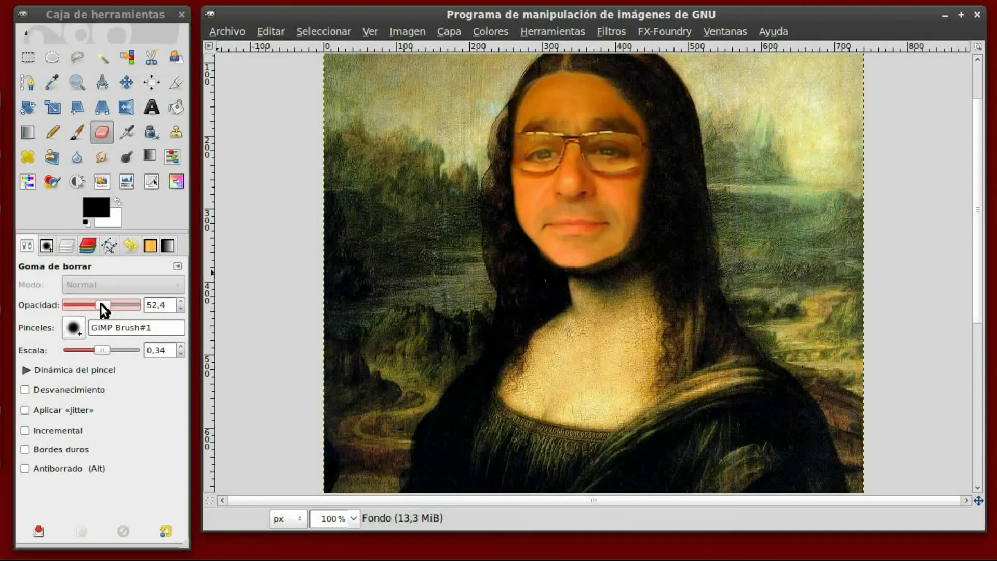
pyautogui.moveTo(108, 304); pyautogui.dragTo(89, 304)
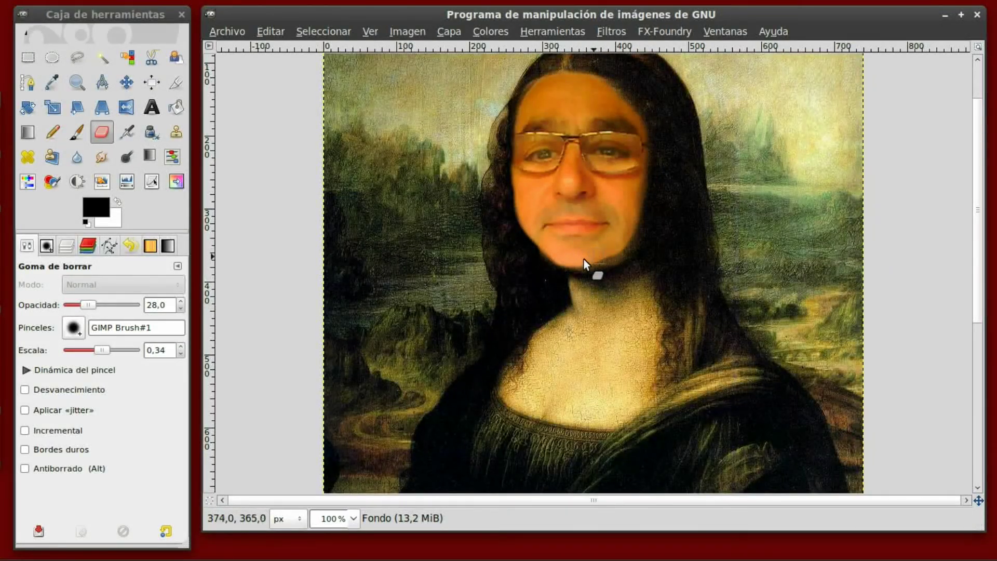
pyautogui.moveTo(535, 263); pyautogui.dragTo(606, 267)
# Smudge the chin edge and right jawline with a smaller Smudge brush (size 0,29).
pyautogui.click(103, 158)
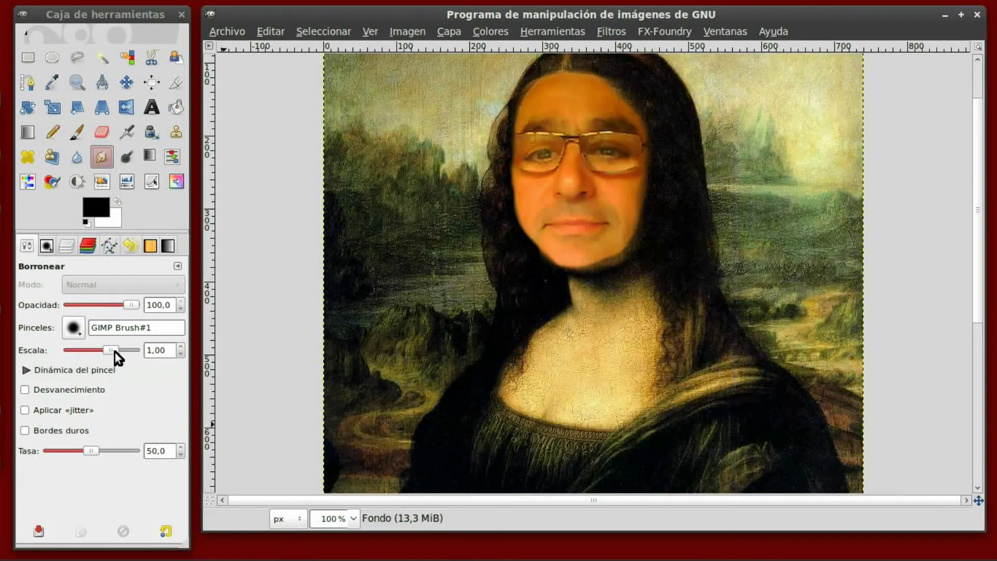
pyautogui.moveTo(111, 350); pyautogui.dragTo(102, 347)
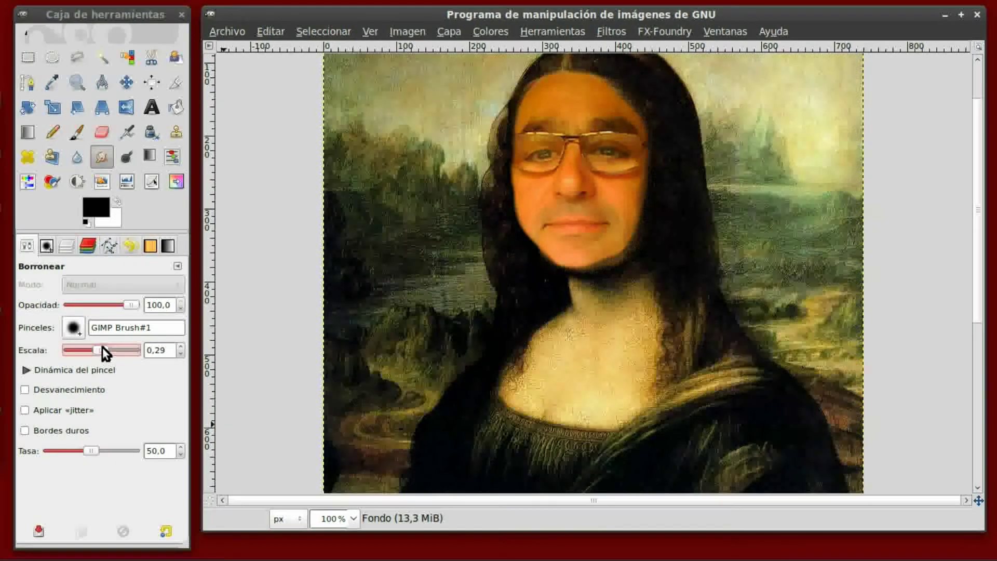
pyautogui.moveTo(606, 257)
pyautogui.mouseDown()
pyautogui.moveTo(588, 262)
pyautogui.moveTo(638, 206)
pyautogui.moveTo(604, 265)
pyautogui.mouseUp()
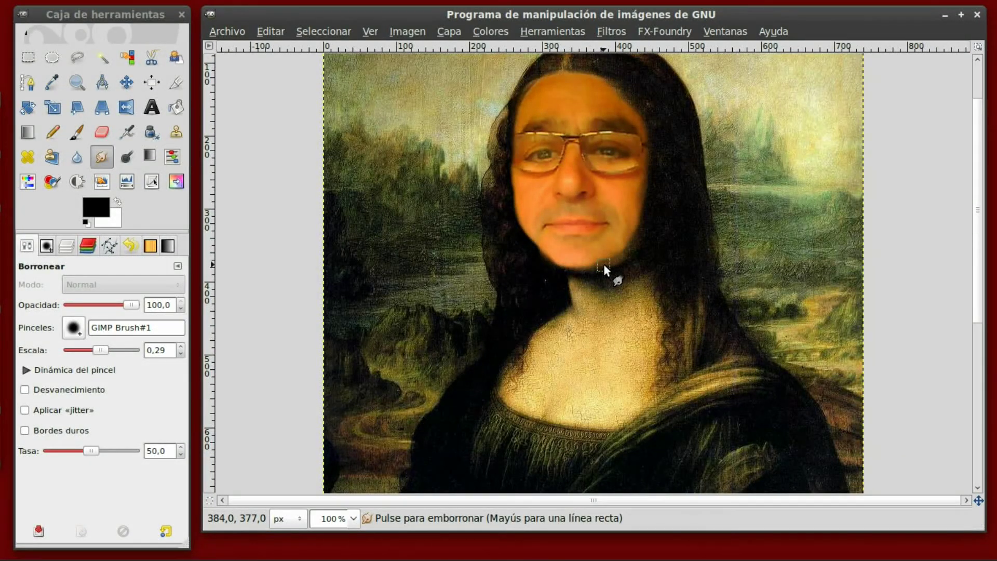
pyautogui.moveTo(661, 240)
pyautogui.mouseDown()
pyautogui.moveTo(624, 231)
pyautogui.moveTo(624, 247)
pyautogui.moveTo(587, 241)
pyautogui.moveTo(629, 249)
pyautogui.moveTo(572, 257)
pyautogui.moveTo(596, 263)
pyautogui.mouseUp()
pyautogui.click(105, 132)
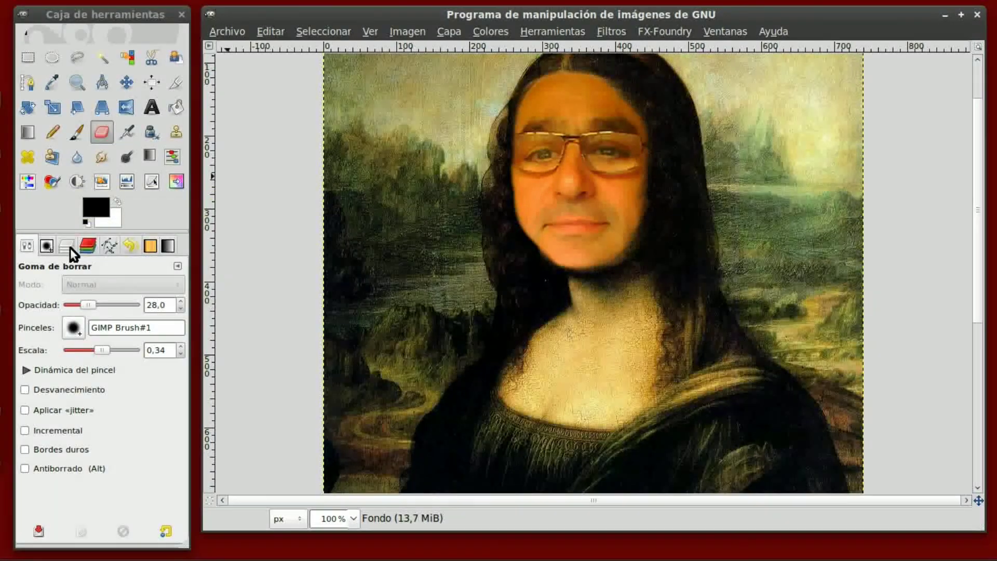
# Sample the painting's skin tone dfb65c as foreground colour and erase one small chest spot.
pyautogui.click(97, 211)
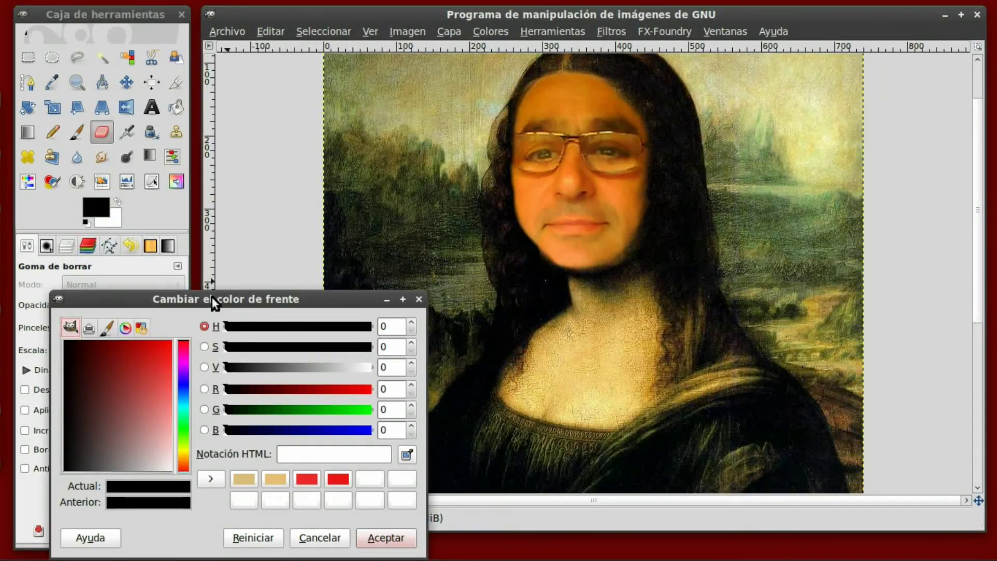
pyautogui.moveTo(212, 298); pyautogui.dragTo(218, 151)
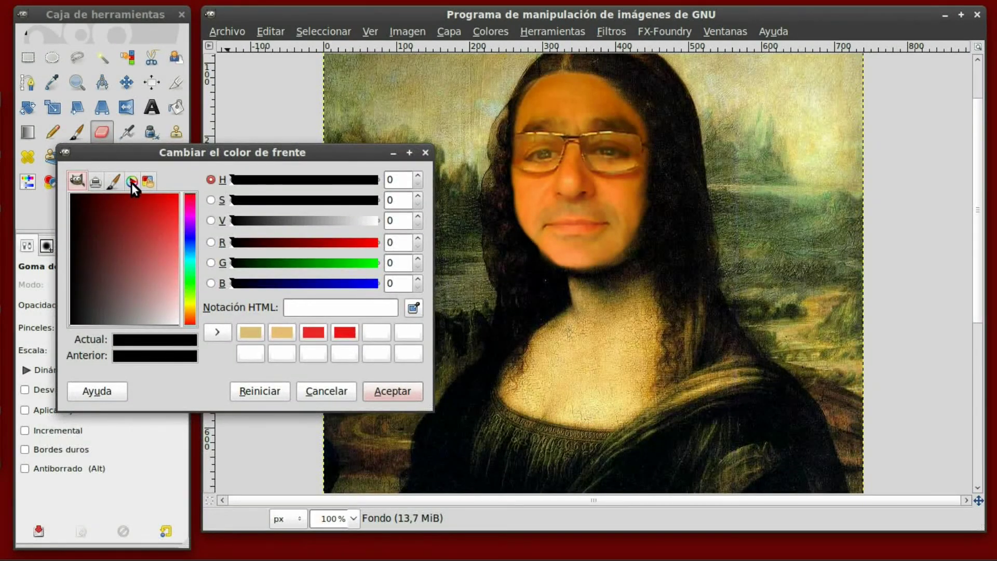
pyautogui.click(132, 182)
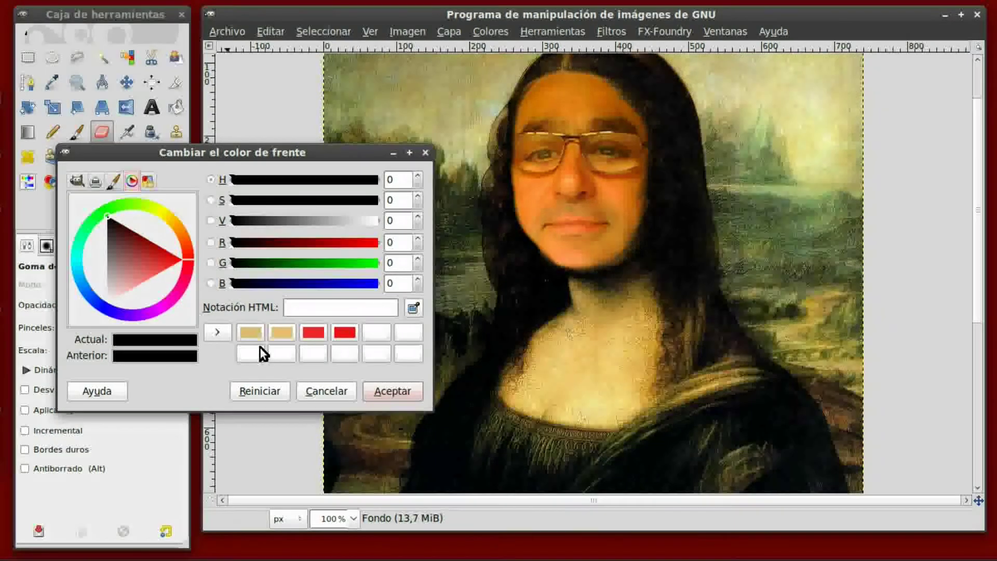
pyautogui.click(416, 308)
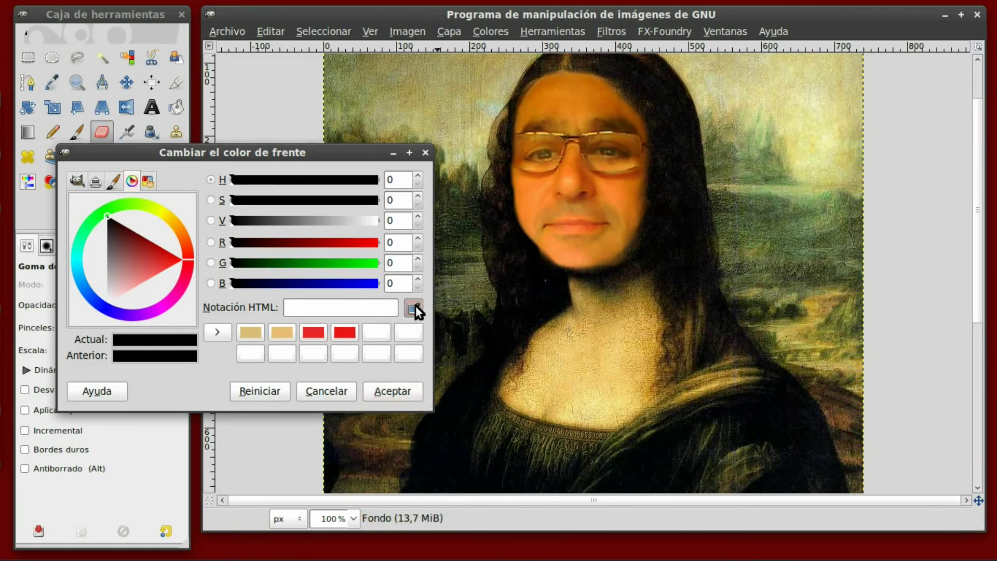
pyautogui.click(623, 357)
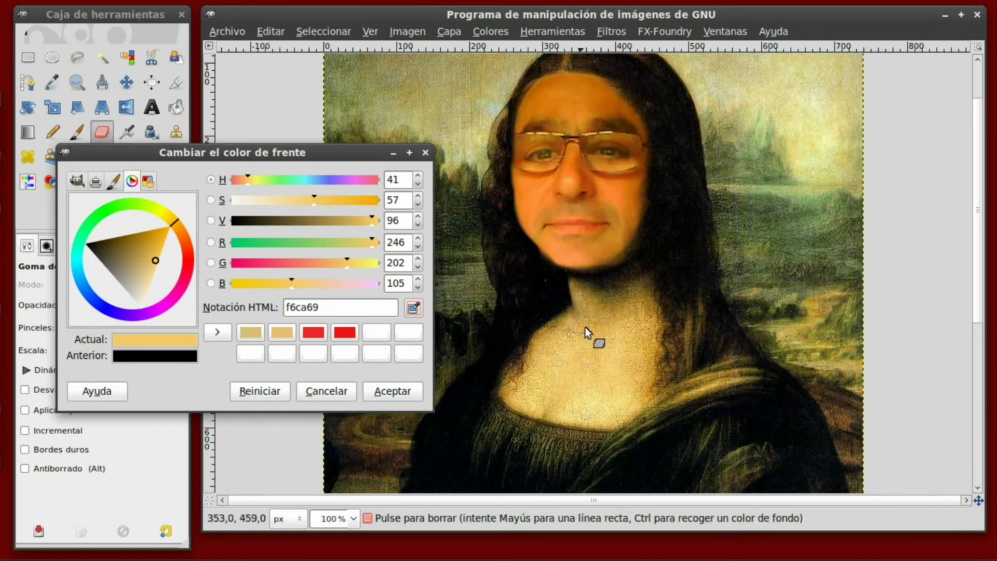
pyautogui.click(409, 311)
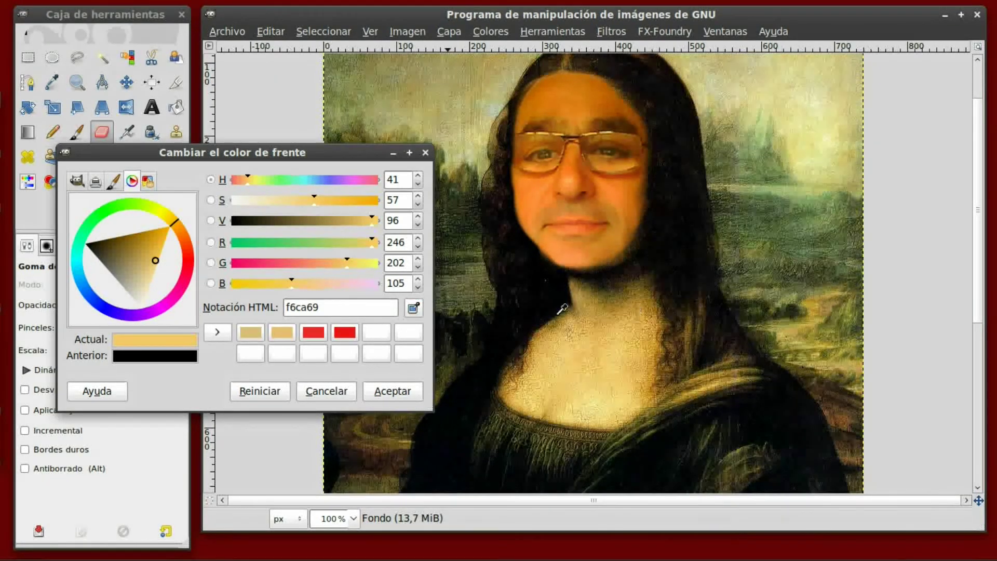
pyautogui.click(550, 346)
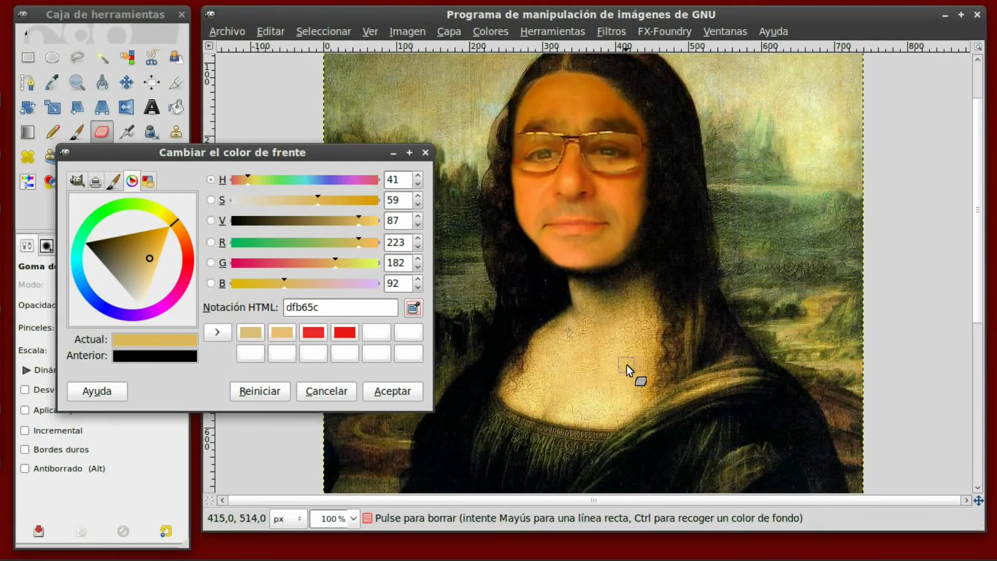
pyautogui.click(610, 385)
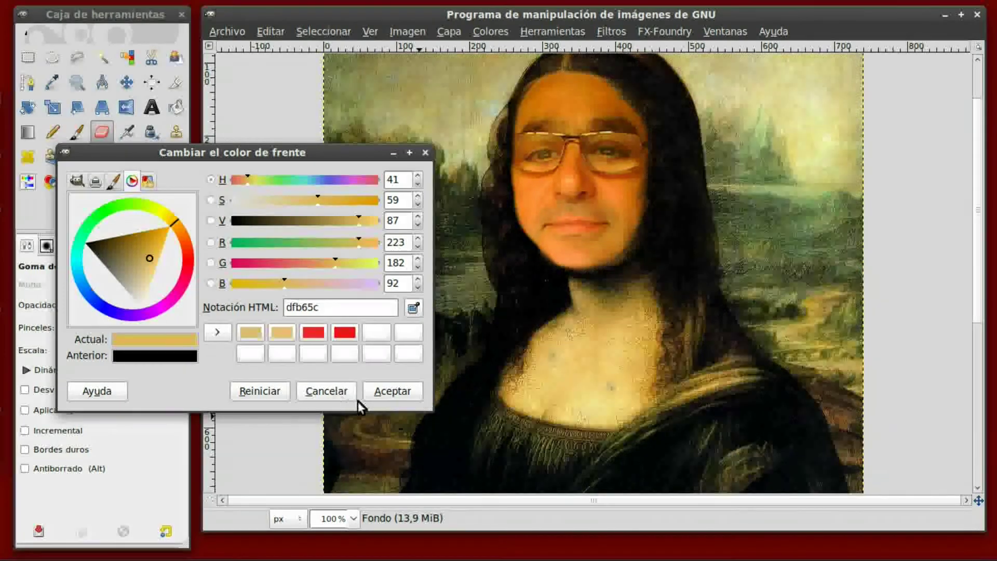
pyautogui.moveTo(178, 154)
pyautogui.mouseDown()
pyautogui.moveTo(597, 301)
pyautogui.moveTo(966, 210)
pyautogui.mouseUp()
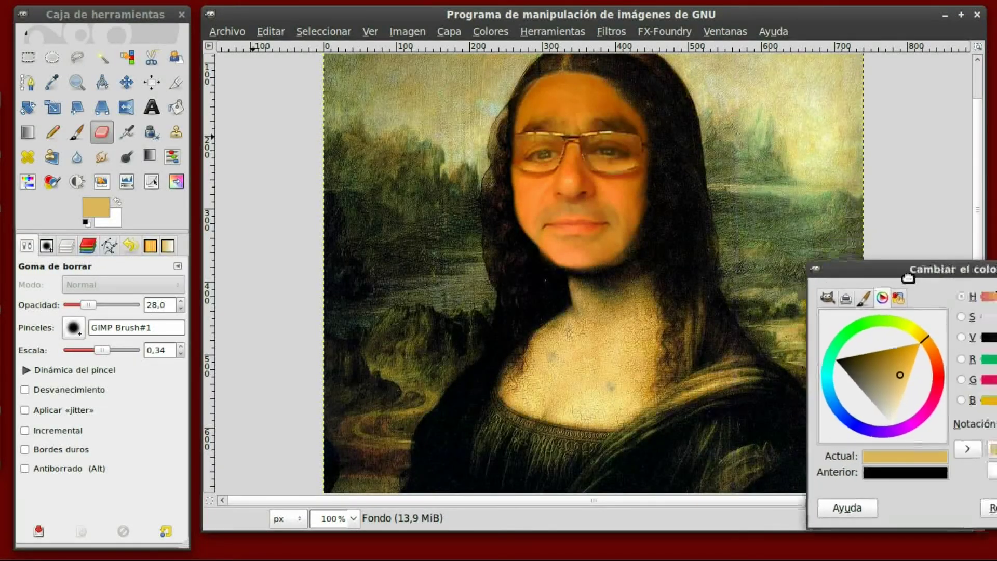
# Select the Image.jpg face layer, opening and cancelling Hue-Saturation and Color Balance along the way.
pyautogui.moveTo(966, 209); pyautogui.dragTo(847, 307)
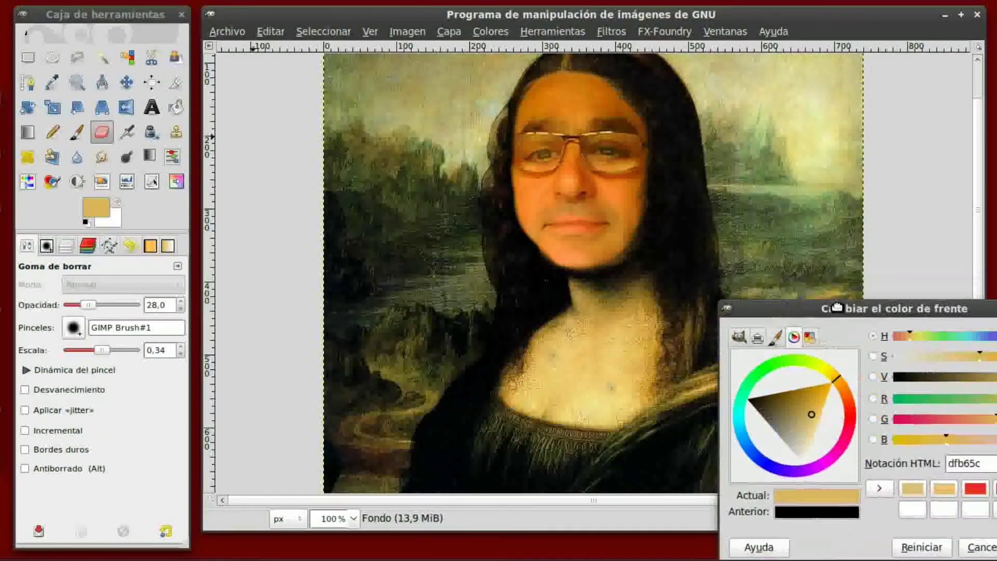
pyautogui.click(31, 183)
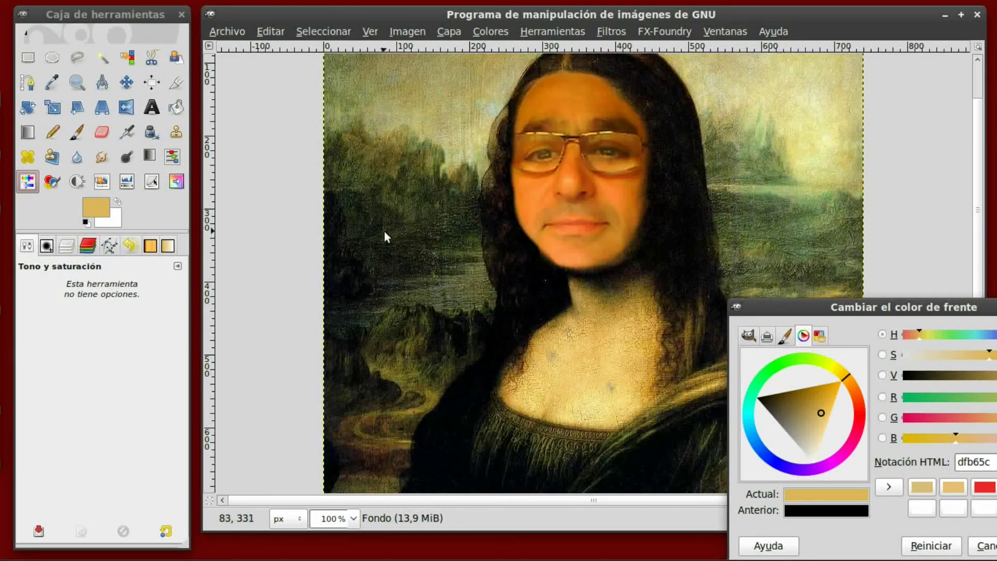
pyautogui.click(384, 232)
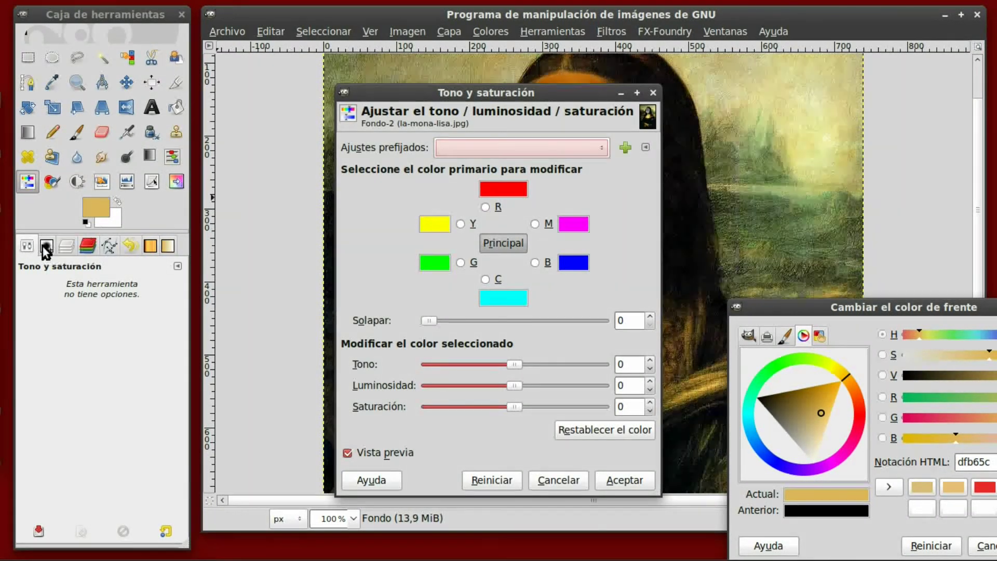
pyautogui.click(71, 246)
pyautogui.click(88, 372)
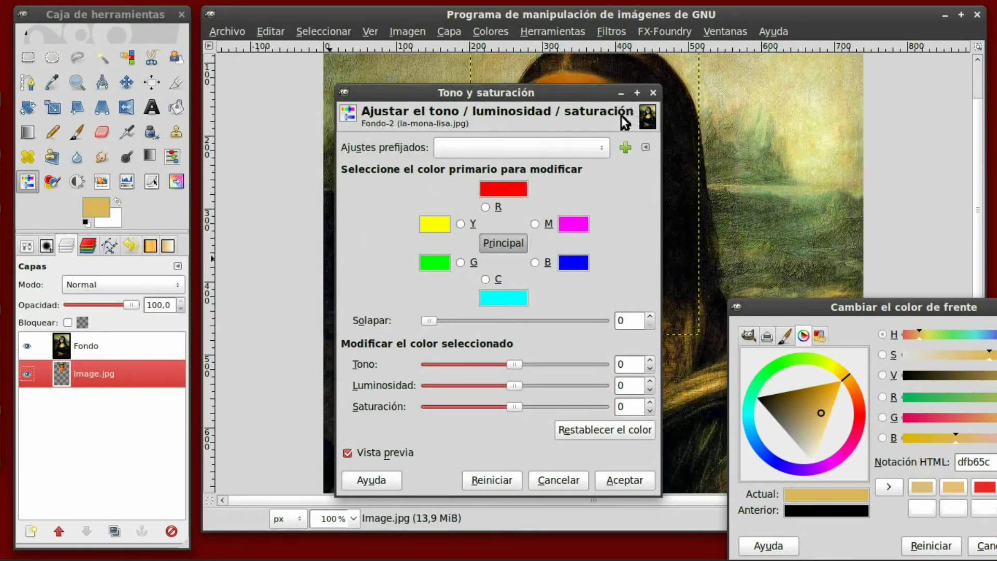
pyautogui.moveTo(586, 89); pyautogui.dragTo(355, 100)
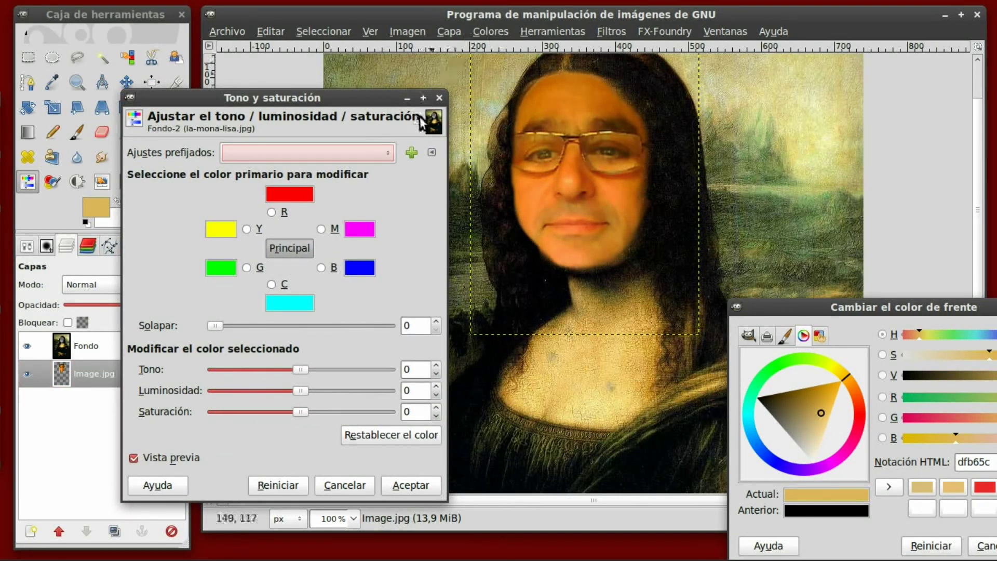
pyautogui.click(440, 98)
pyautogui.click(176, 150)
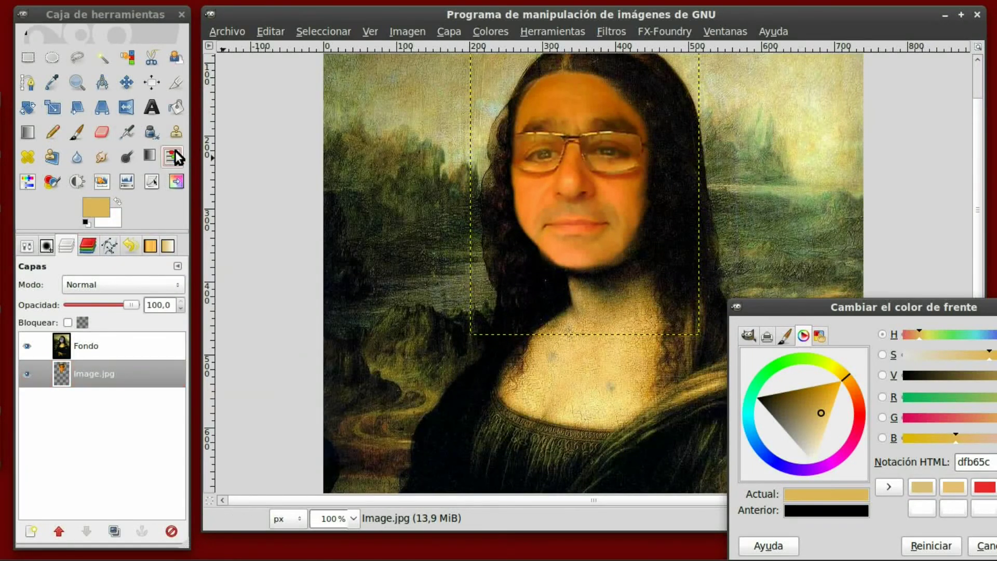
pyautogui.click(333, 188)
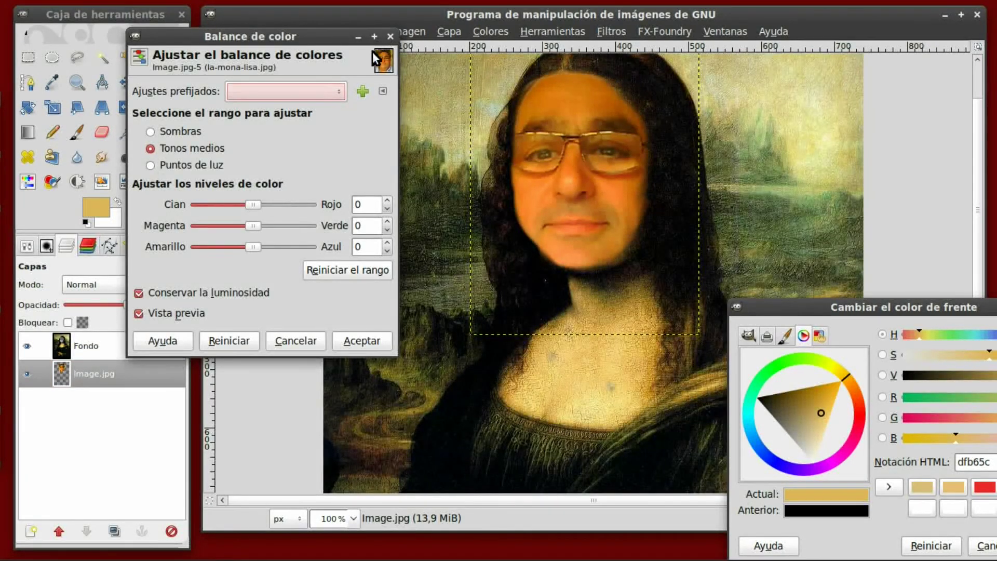
pyautogui.click(388, 36)
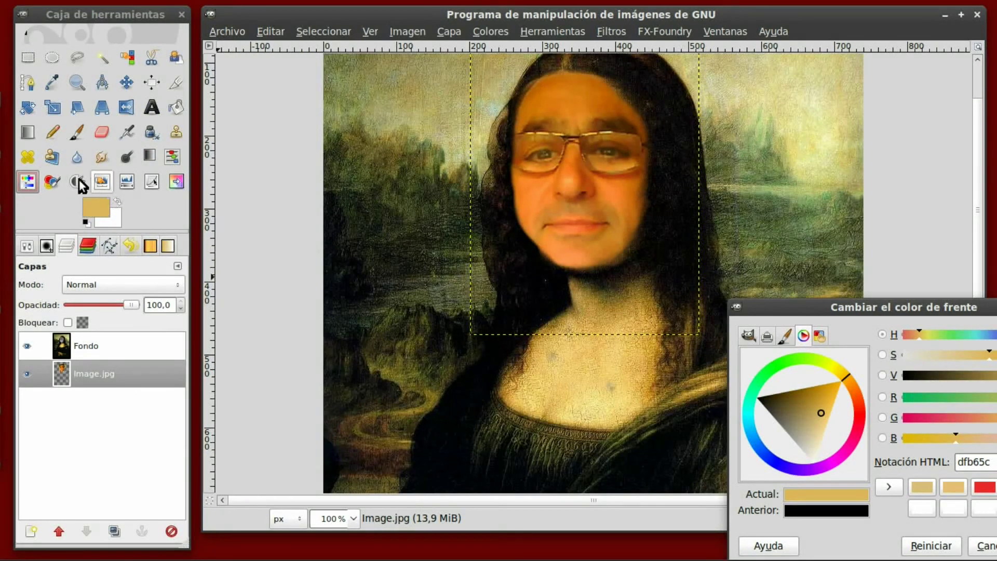
# Colorize the face layer with hue 40, saturation 62 and lightness 1.
pyautogui.click(55, 182)
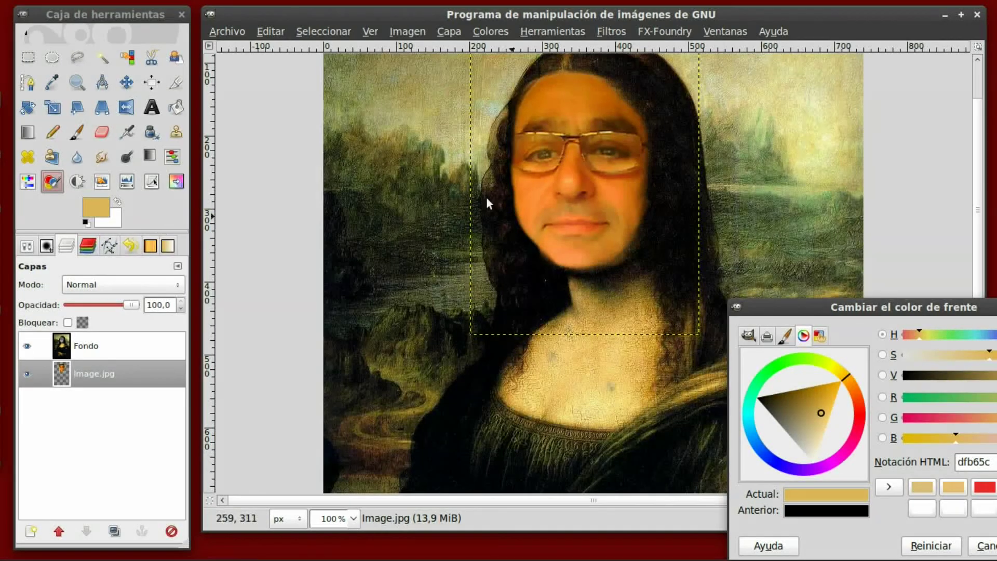
pyautogui.click(553, 198)
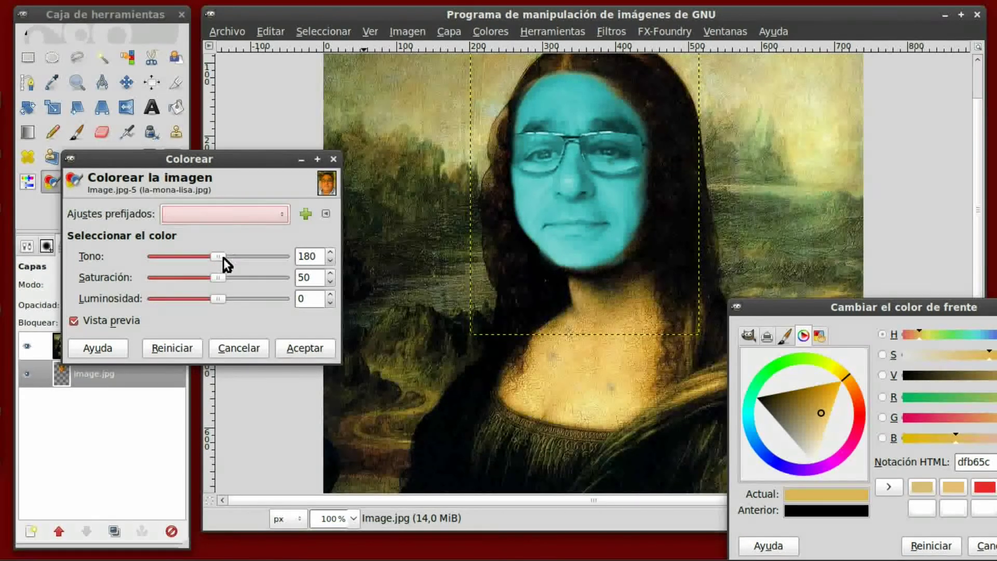
pyautogui.moveTo(223, 257); pyautogui.dragTo(74, 249)
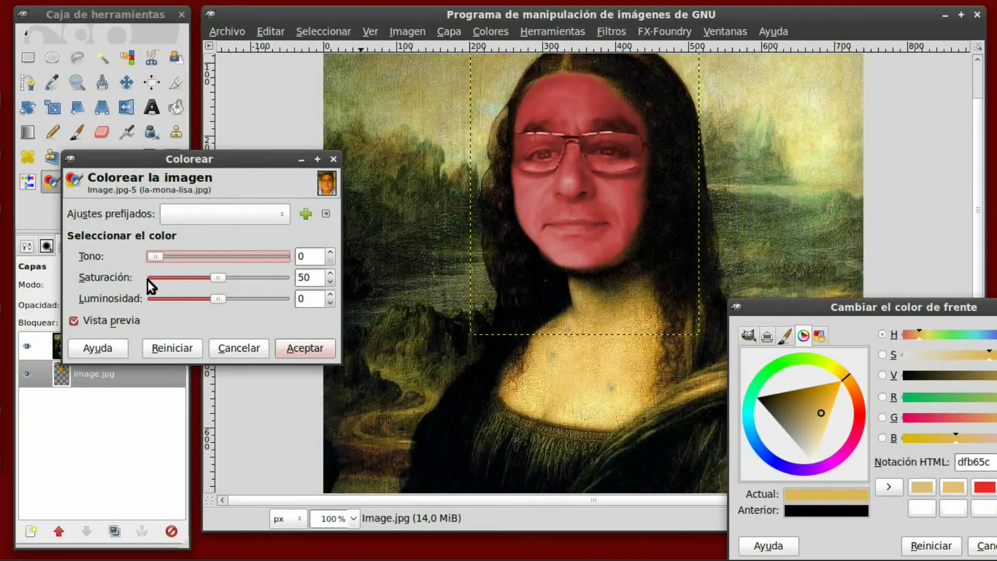
pyautogui.moveTo(157, 257)
pyautogui.mouseDown()
pyautogui.moveTo(181, 263)
pyautogui.moveTo(170, 261)
pyautogui.mouseUp()
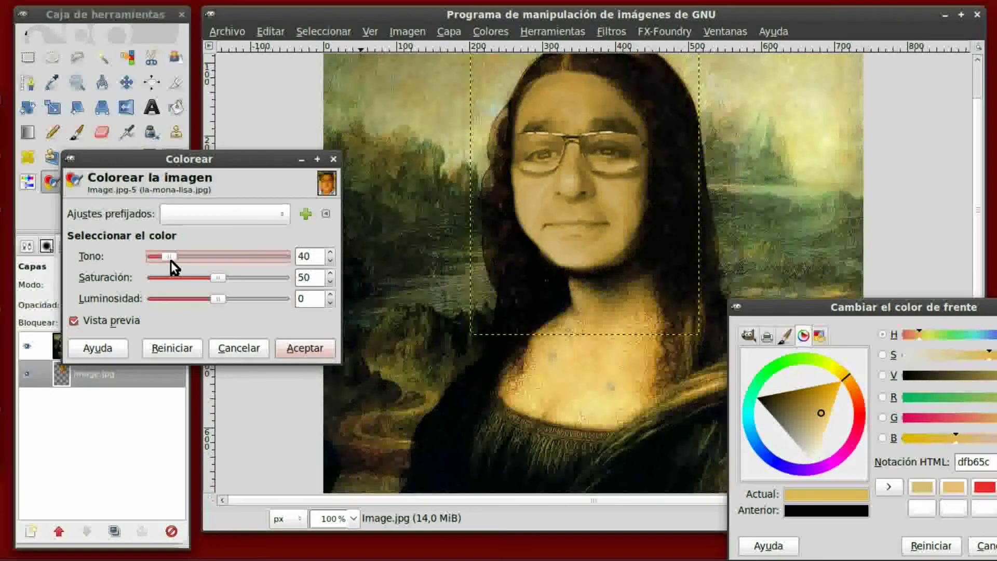
pyautogui.moveTo(218, 276); pyautogui.dragTo(234, 283)
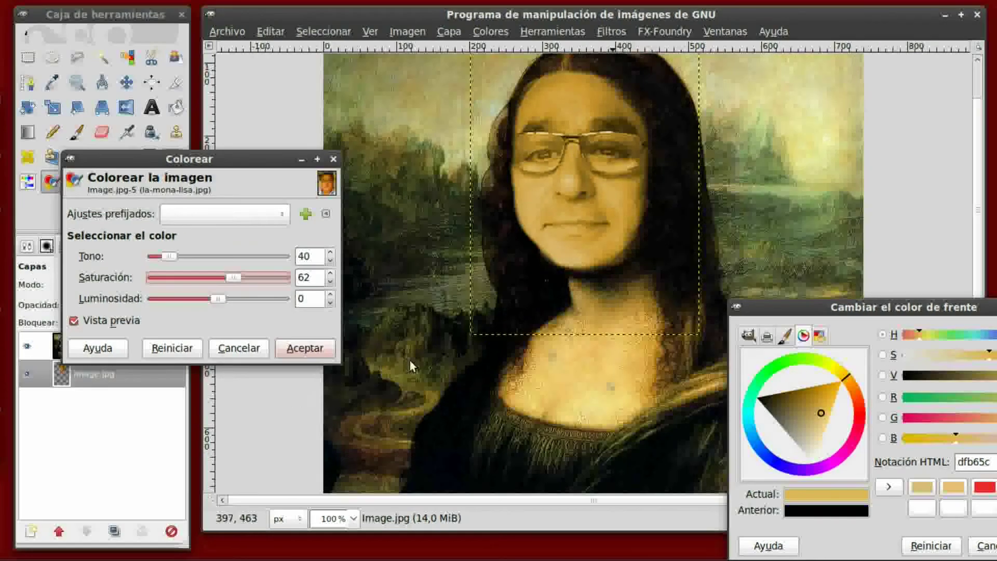
pyautogui.moveTo(223, 297)
pyautogui.mouseDown()
pyautogui.moveTo(232, 298)
pyautogui.moveTo(224, 300)
pyautogui.mouseUp()
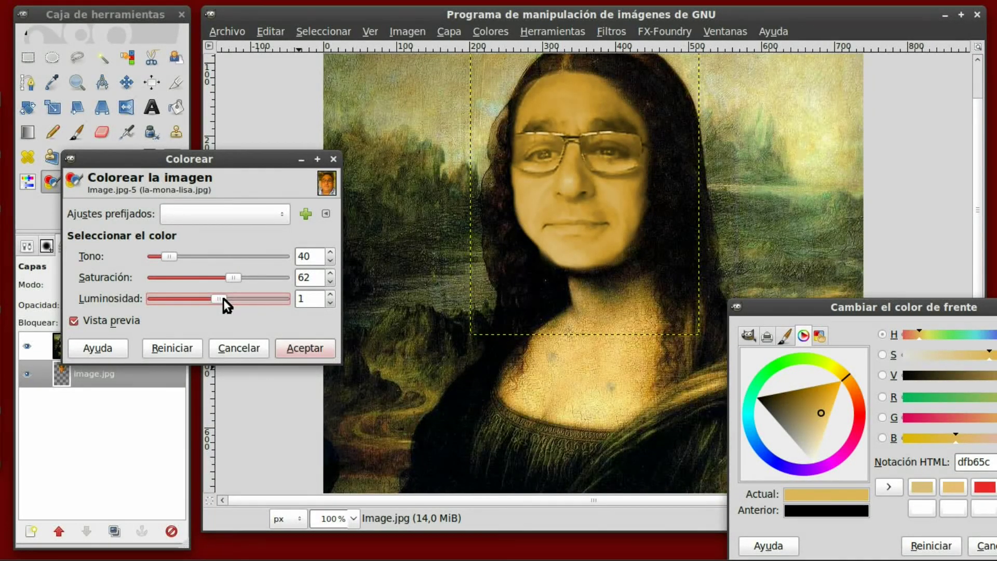
pyautogui.click(300, 347)
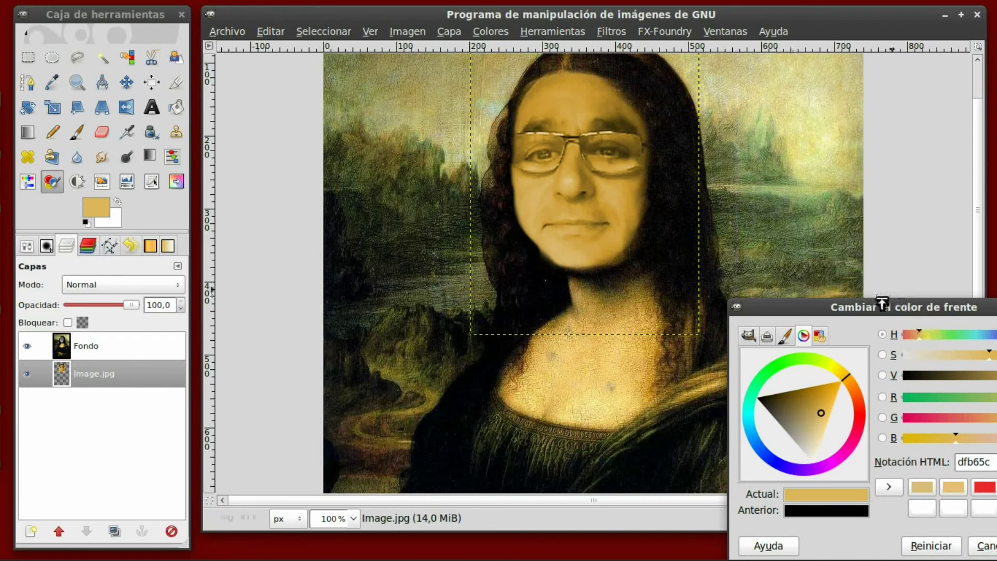
# Show CMYK sliders and sample neck skin tones d5ad4d and c7a763 as foreground colour.
pyautogui.moveTo(877, 306); pyautogui.dragTo(856, 166)
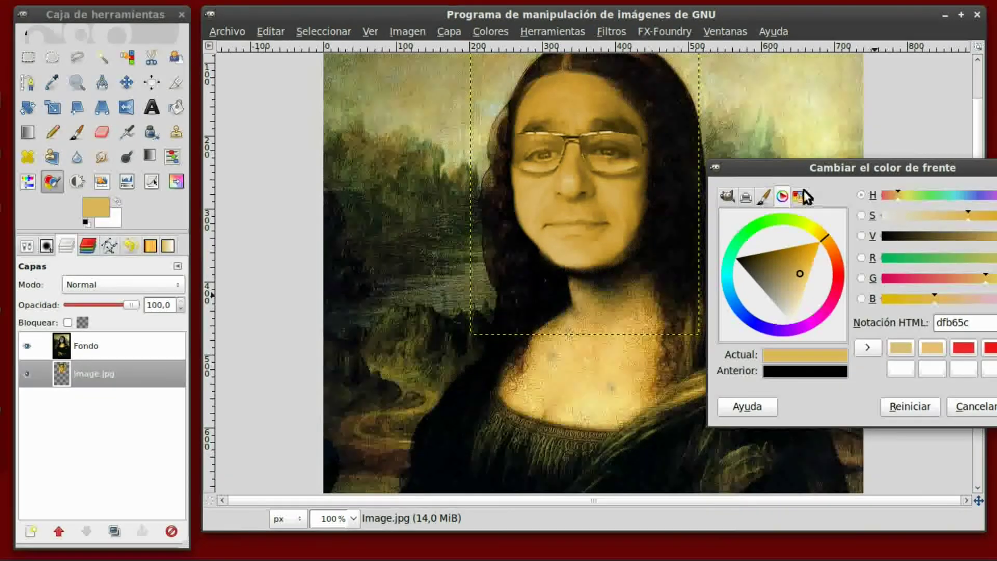
pyautogui.click(765, 197)
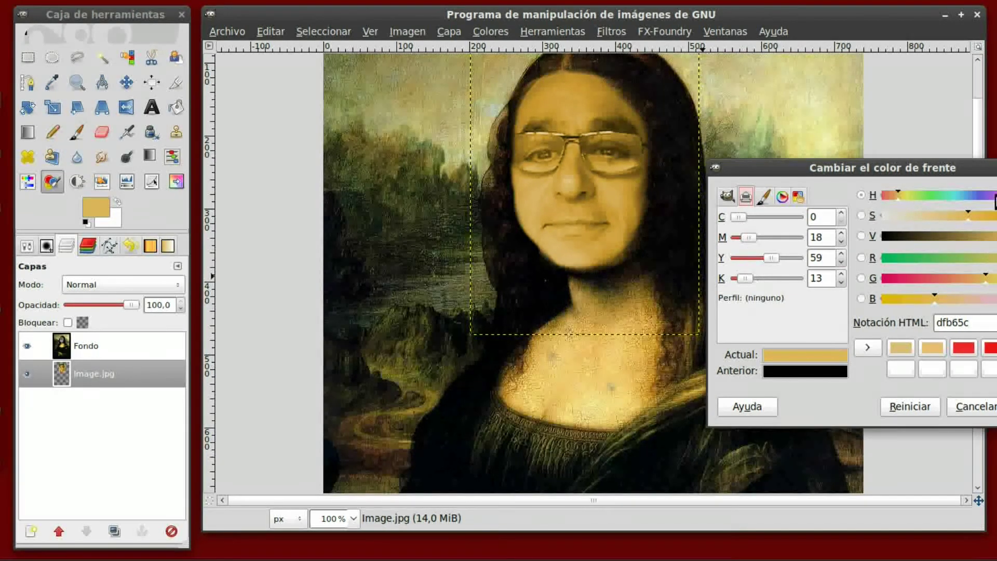
pyautogui.moveTo(936, 170); pyautogui.dragTo(247, 140)
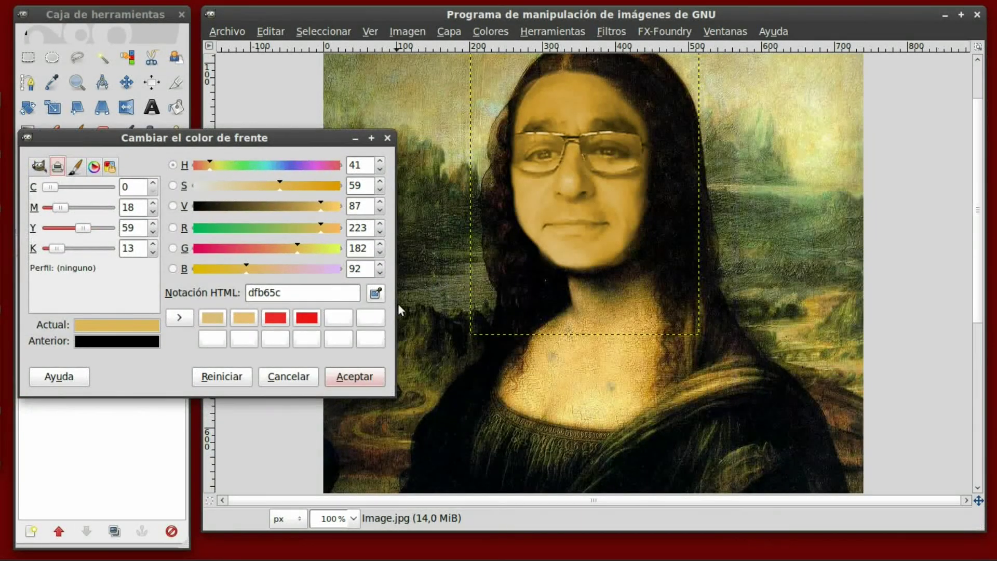
pyautogui.click(376, 293)
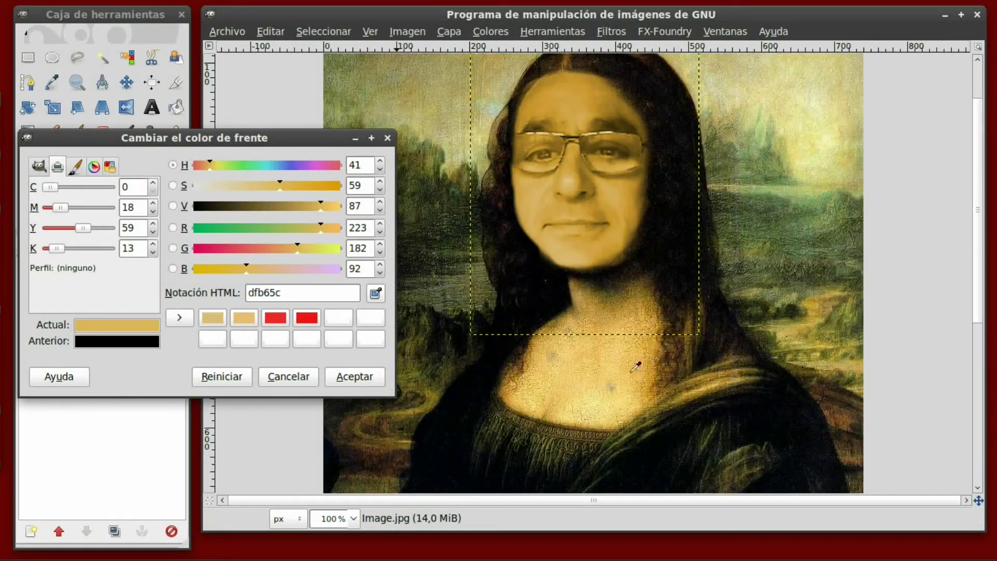
pyautogui.click(600, 375)
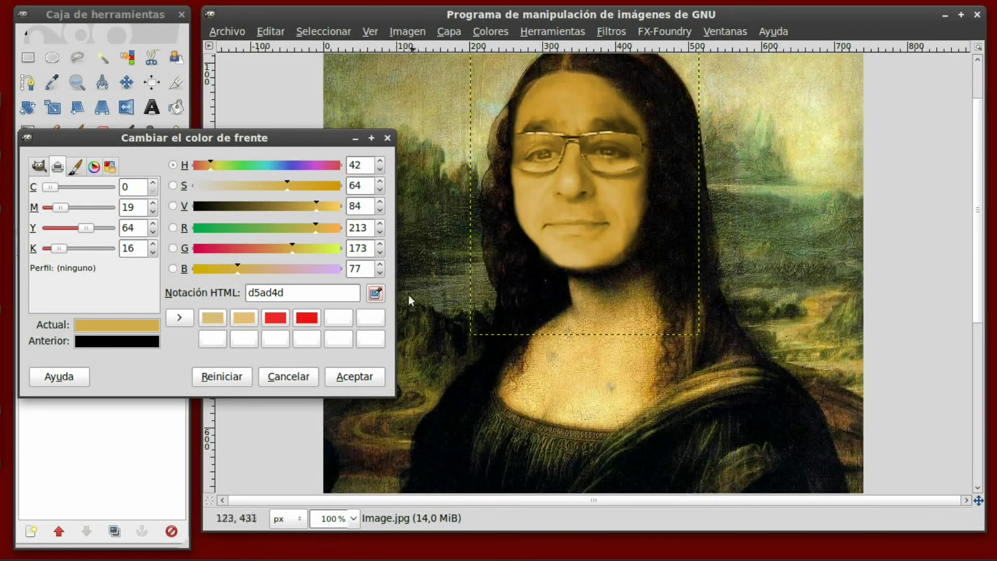
pyautogui.click(376, 294)
pyautogui.click(555, 355)
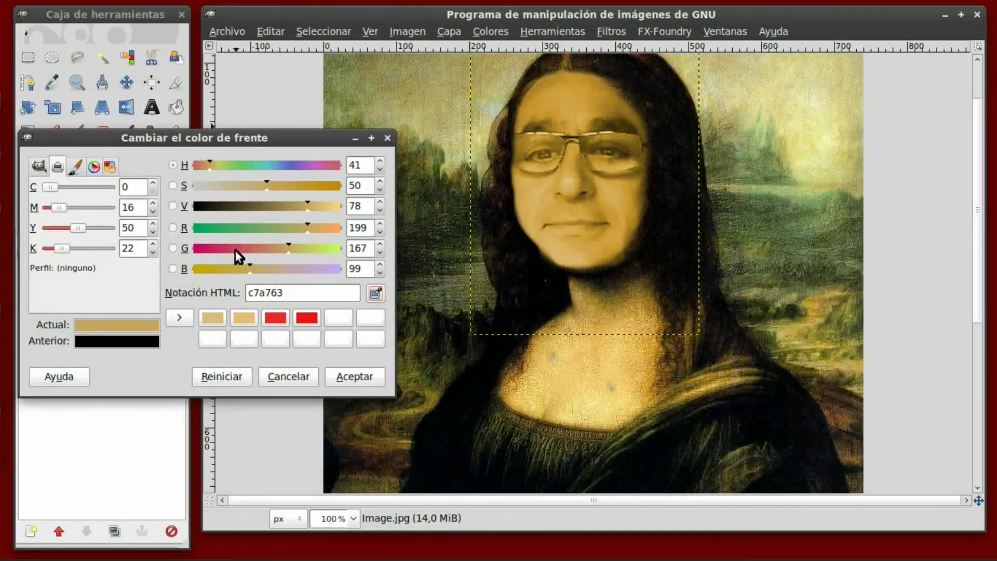
# Set the foreground colour to the recoloured face tone d7ab54.
pyautogui.moveTo(182, 140); pyautogui.dragTo(335, 272)
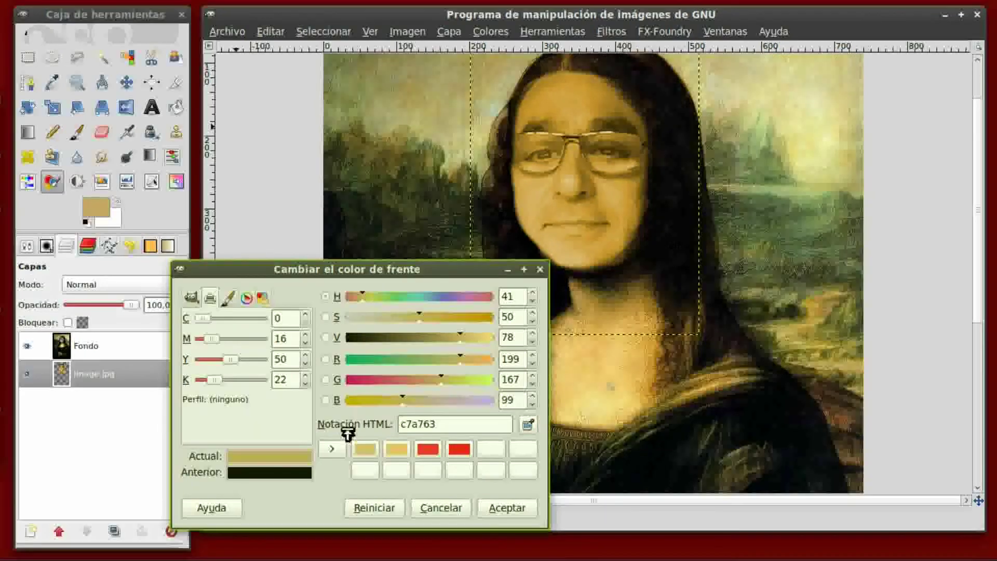
pyautogui.moveTo(362, 270); pyautogui.dragTo(394, 403)
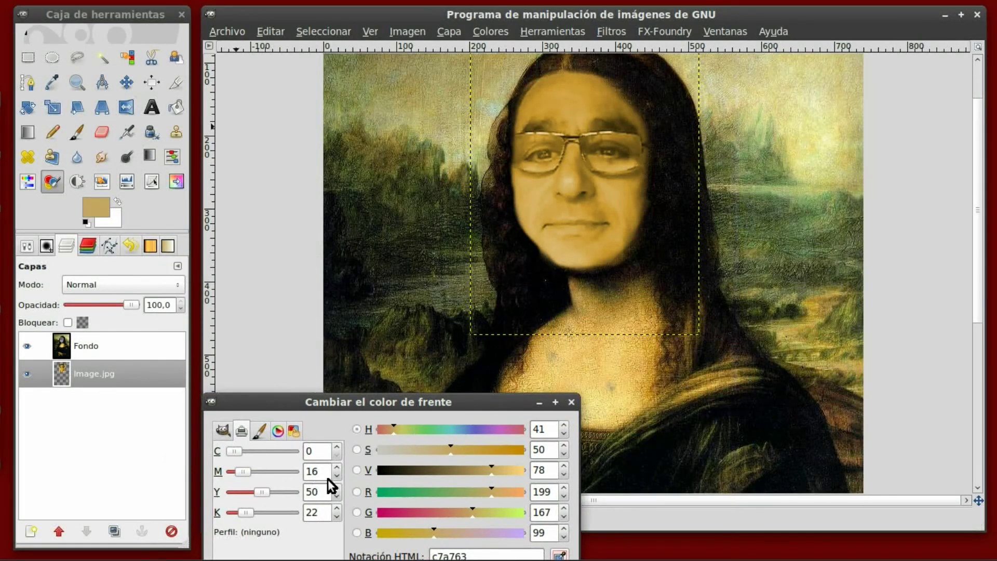
pyautogui.click(560, 554)
pyautogui.click(544, 199)
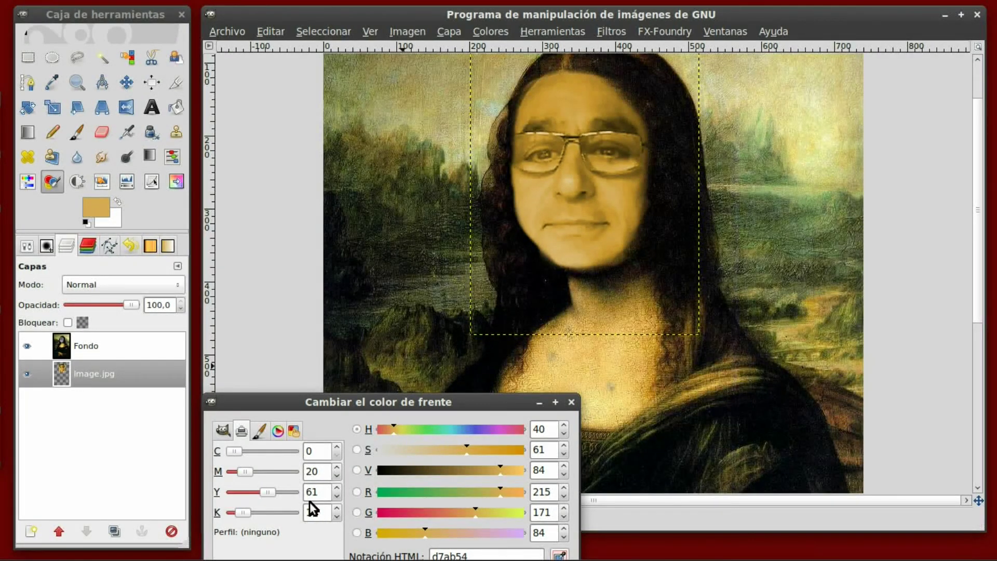
pyautogui.click(28, 181)
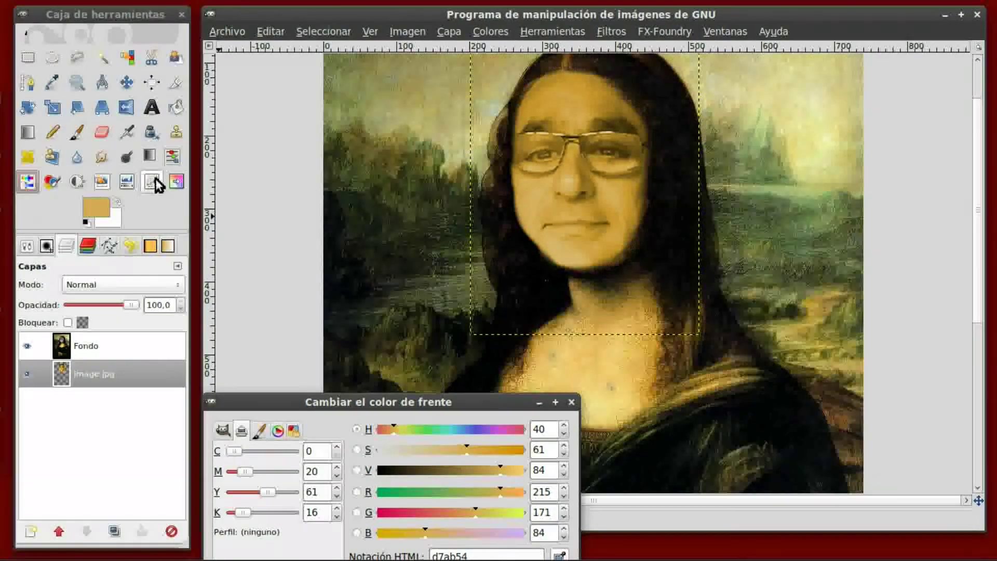
pyautogui.click(361, 216)
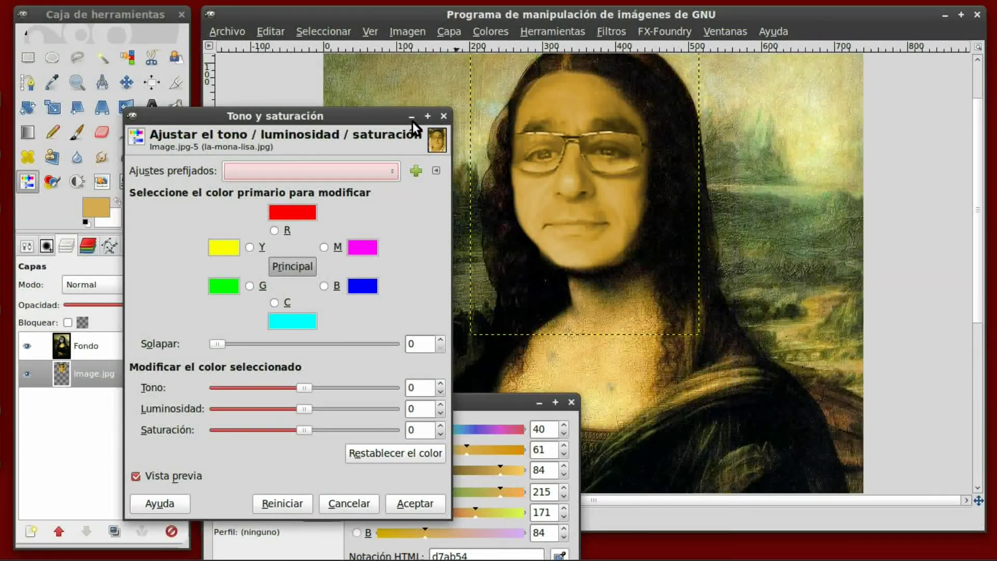
# Cancel Hue-Saturation, test Color Balance midtones (-7 toward magenta, blue 17), and close all dialogs.
pyautogui.click(444, 116)
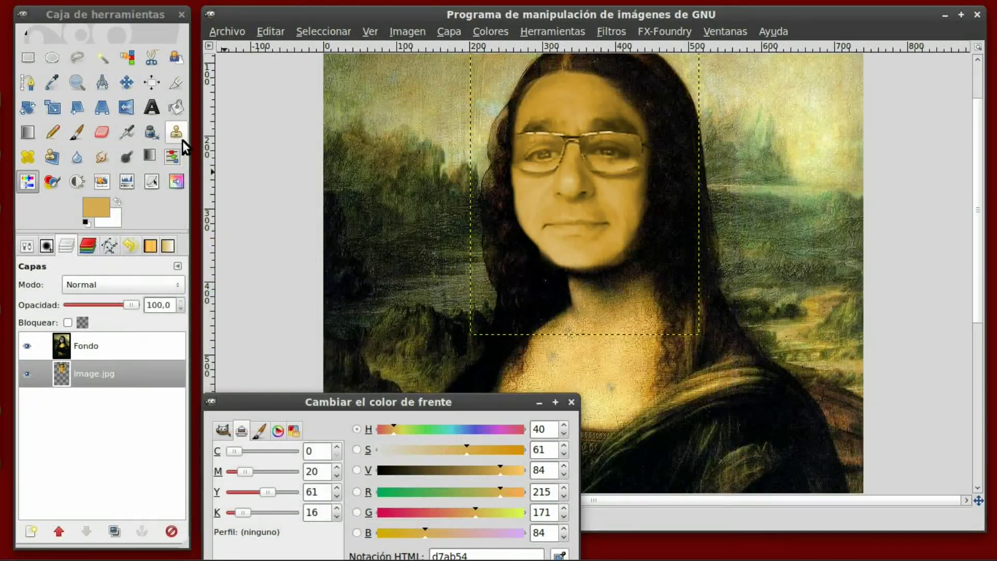
pyautogui.click(172, 157)
pyautogui.click(324, 153)
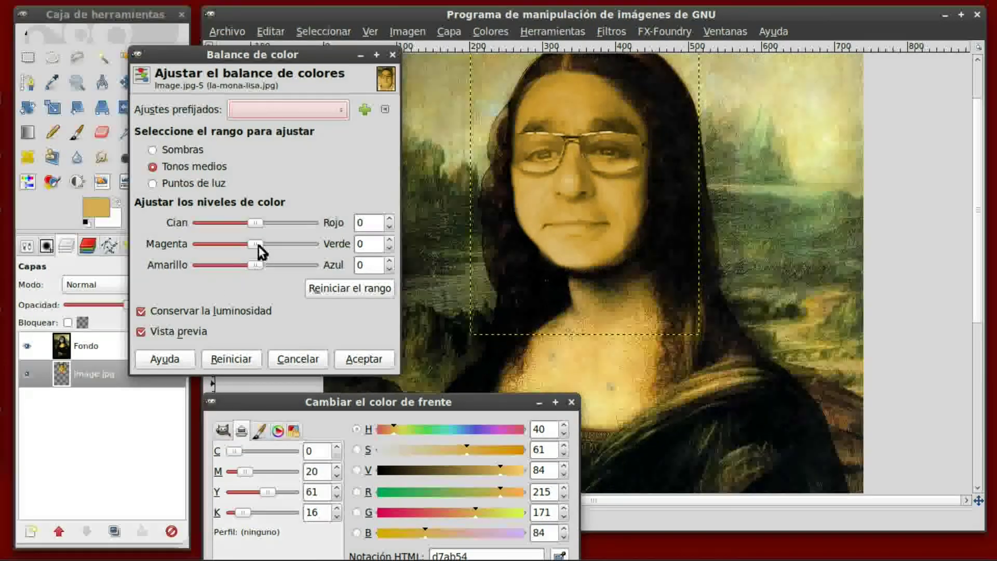
pyautogui.moveTo(257, 244); pyautogui.dragTo(254, 244)
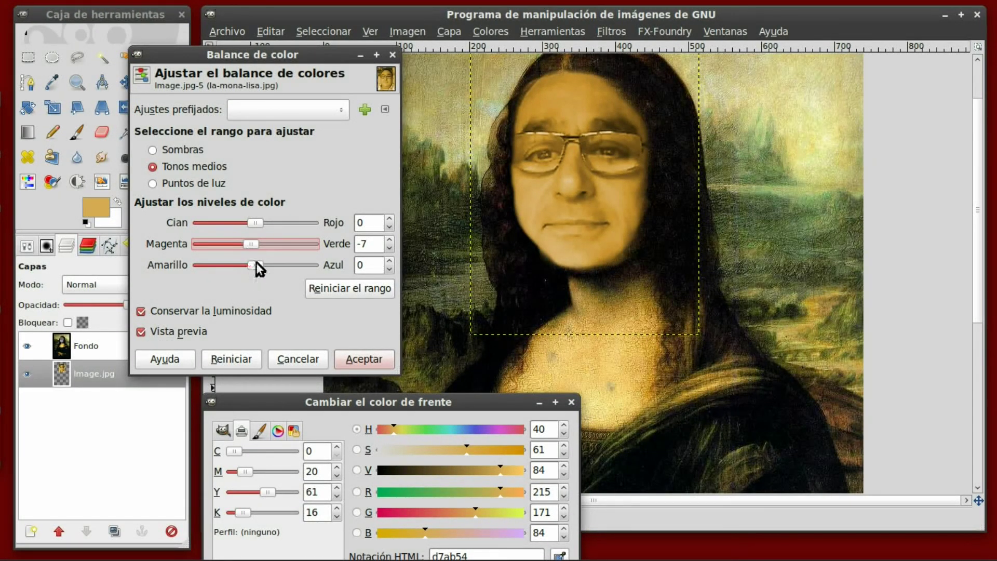
pyautogui.moveTo(254, 263); pyautogui.dragTo(264, 263)
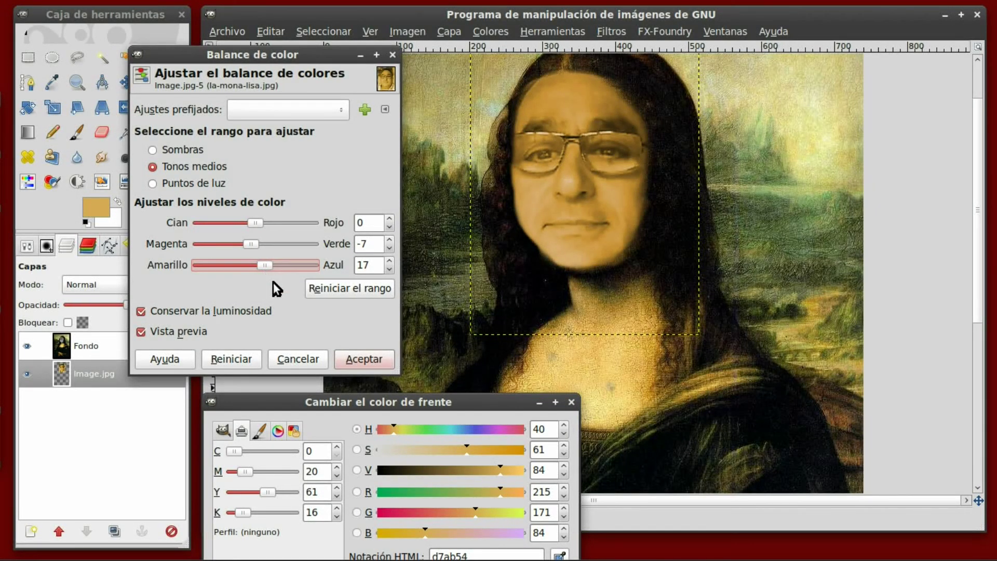
pyautogui.click(392, 55)
pyautogui.click(572, 402)
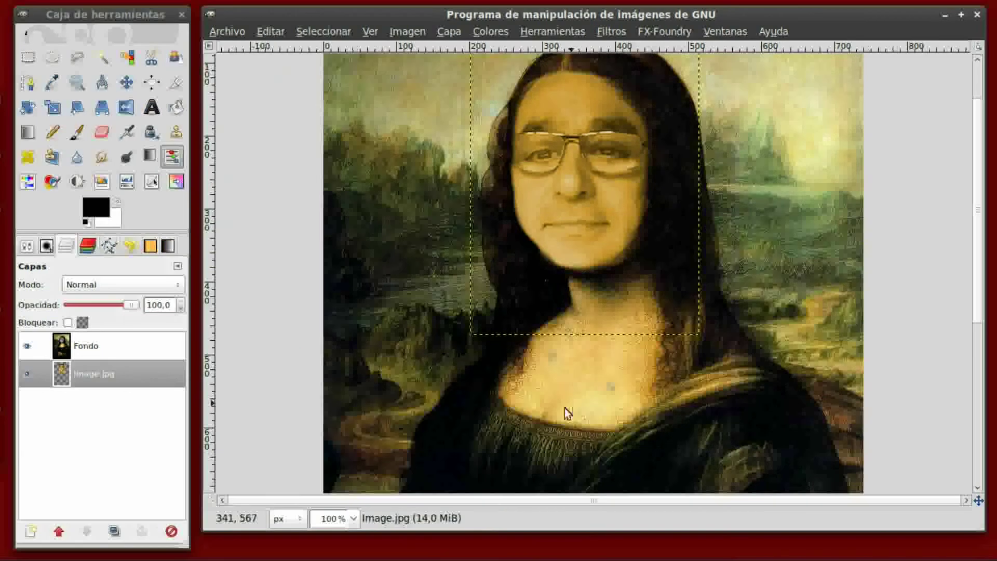
# Zoom to 50% and nudge the face layer a few pixels right with the Move tool.
pyautogui.click(355, 519)
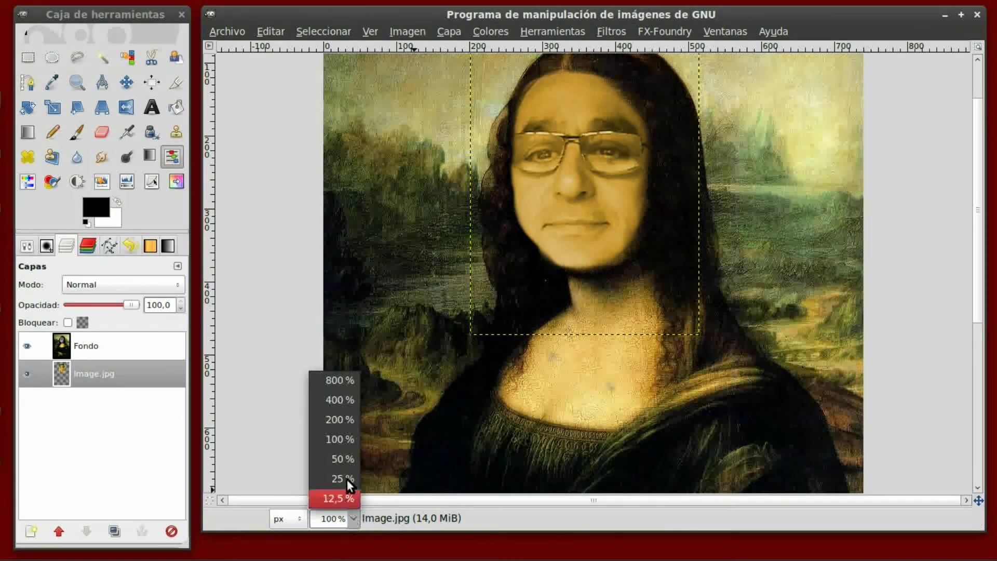
pyautogui.click(353, 440)
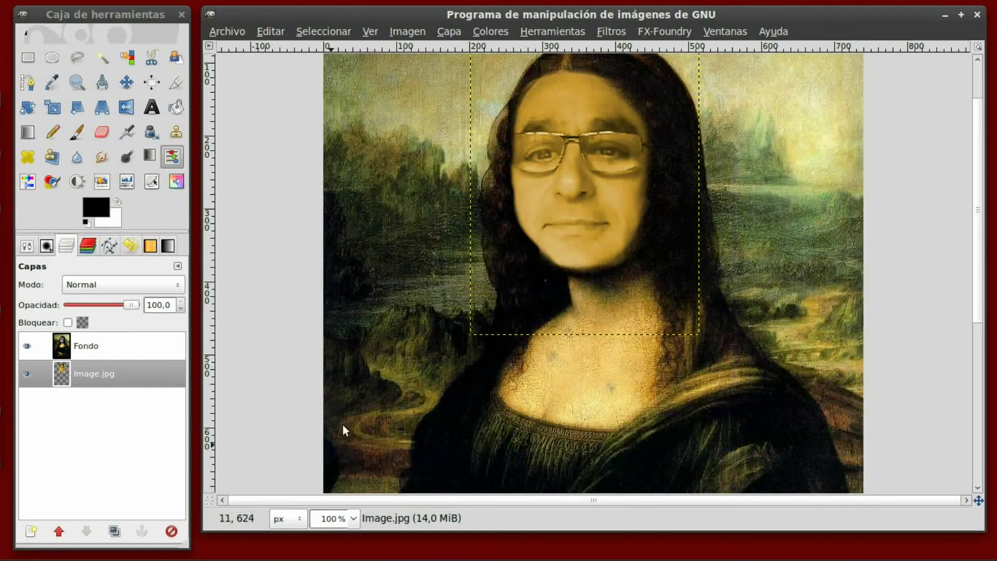
pyautogui.click(354, 518)
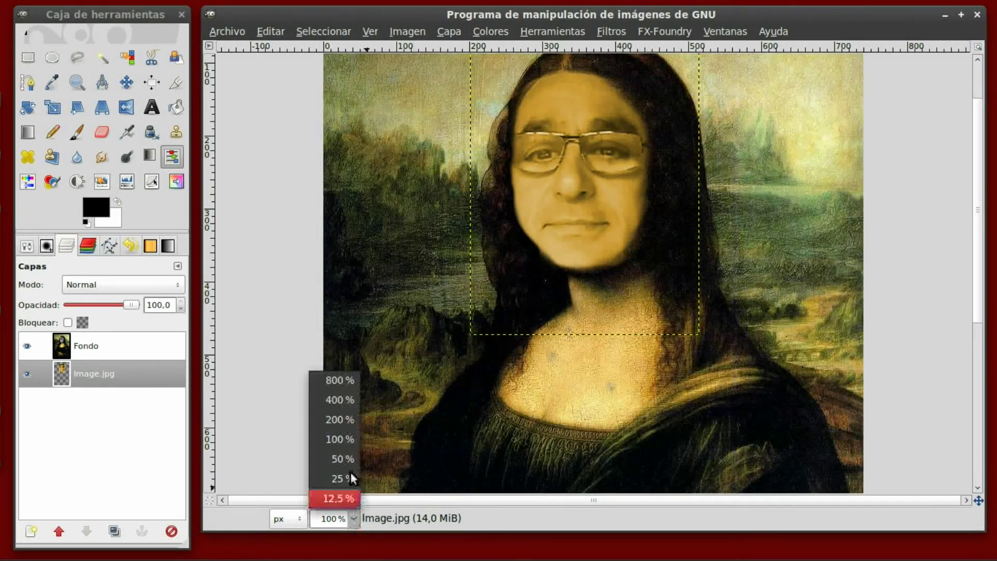
pyautogui.click(353, 455)
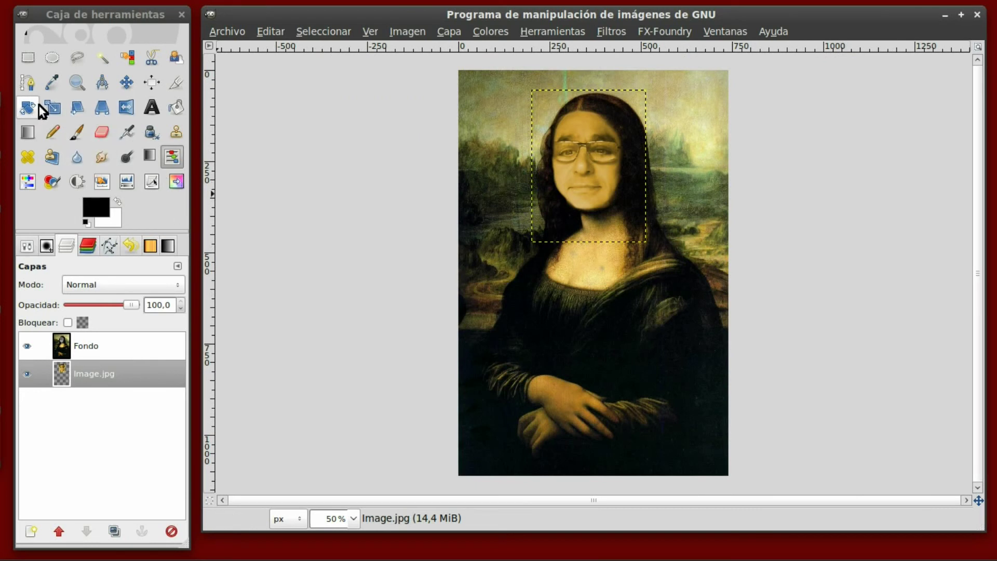
pyautogui.click(127, 82)
pyautogui.moveTo(586, 199); pyautogui.dragTo(588, 198)
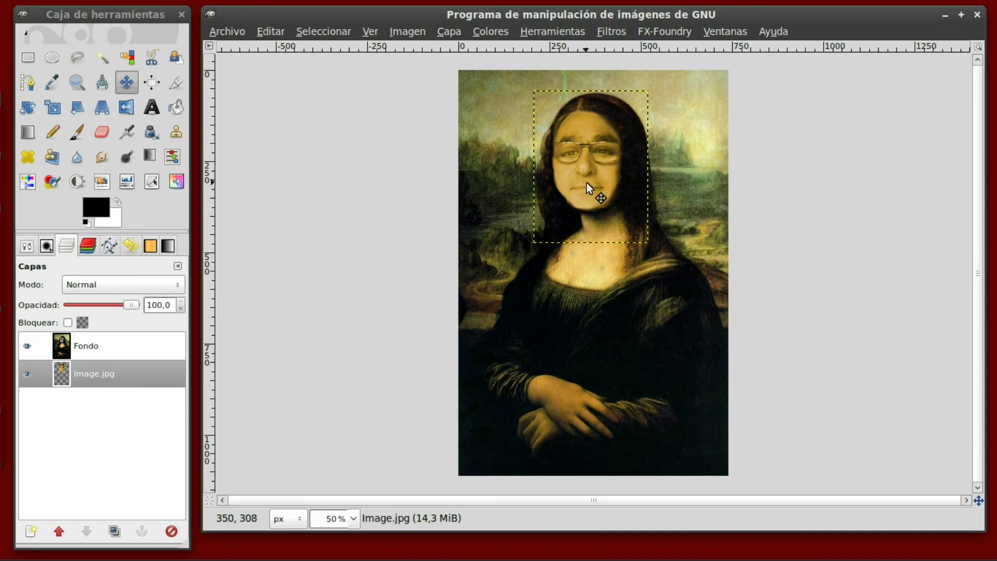
# Preview Colorize and Color Balance on the face layer, then cancel both unchanged.
pyautogui.click(52, 182)
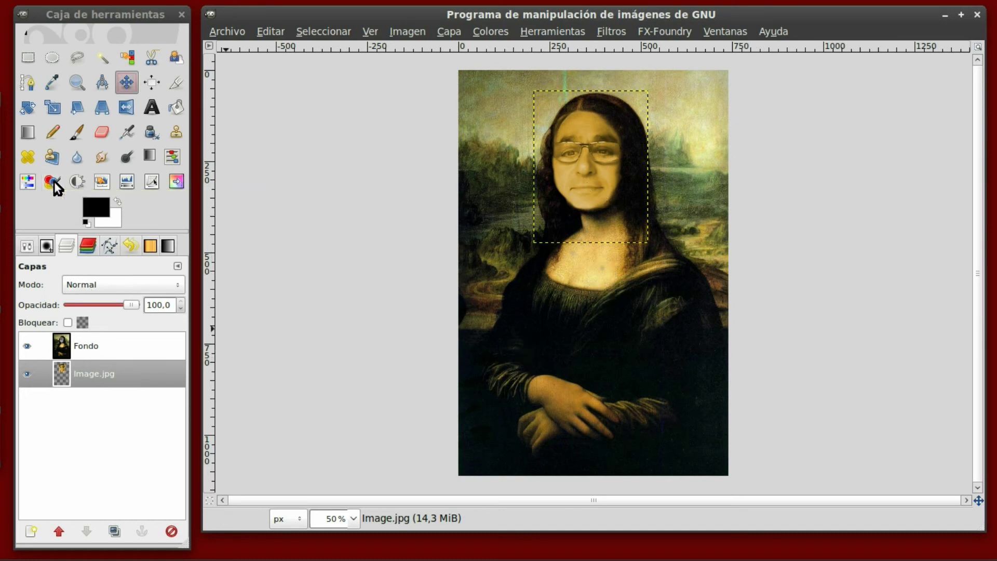
pyautogui.click(574, 220)
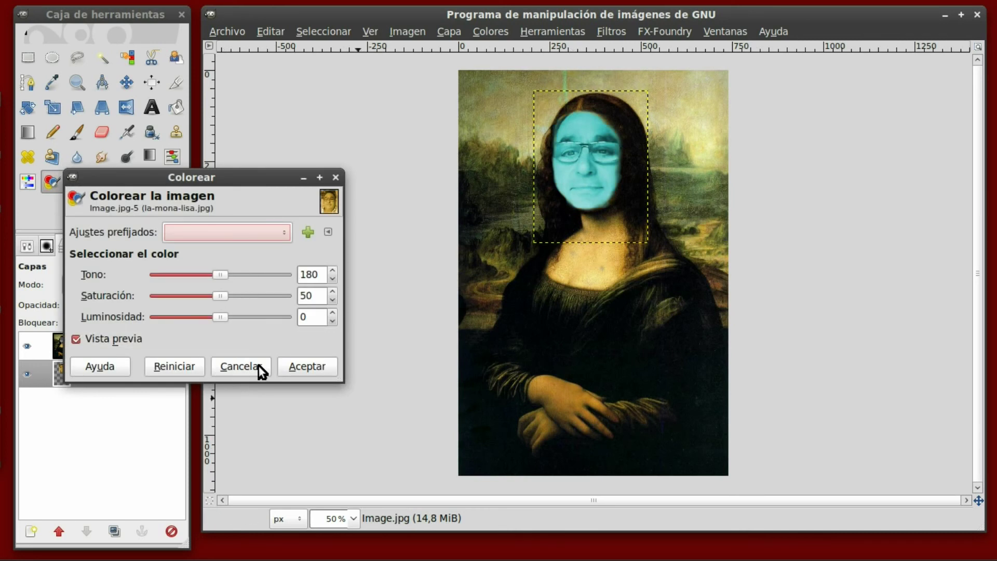
pyautogui.click(241, 366)
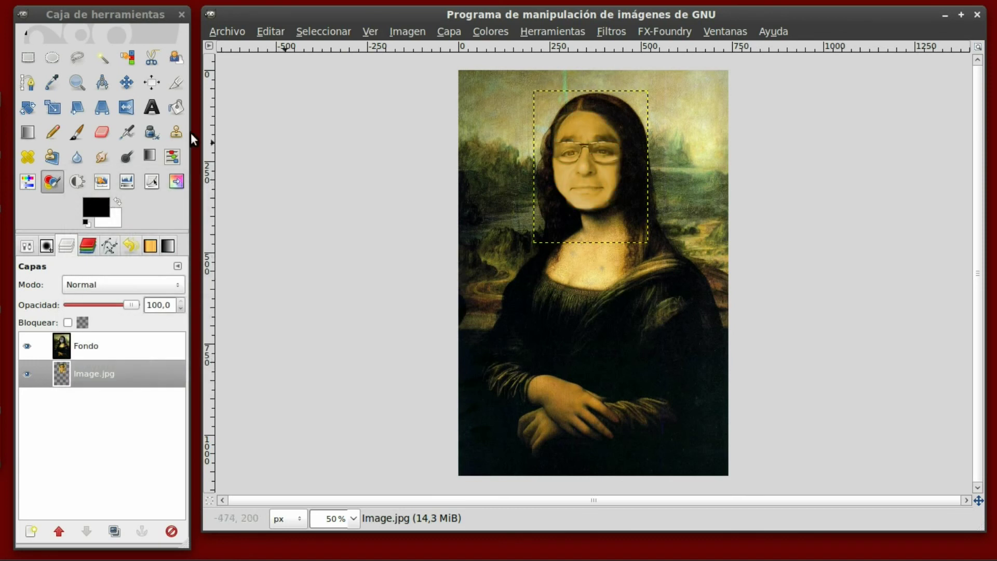
pyautogui.click(174, 156)
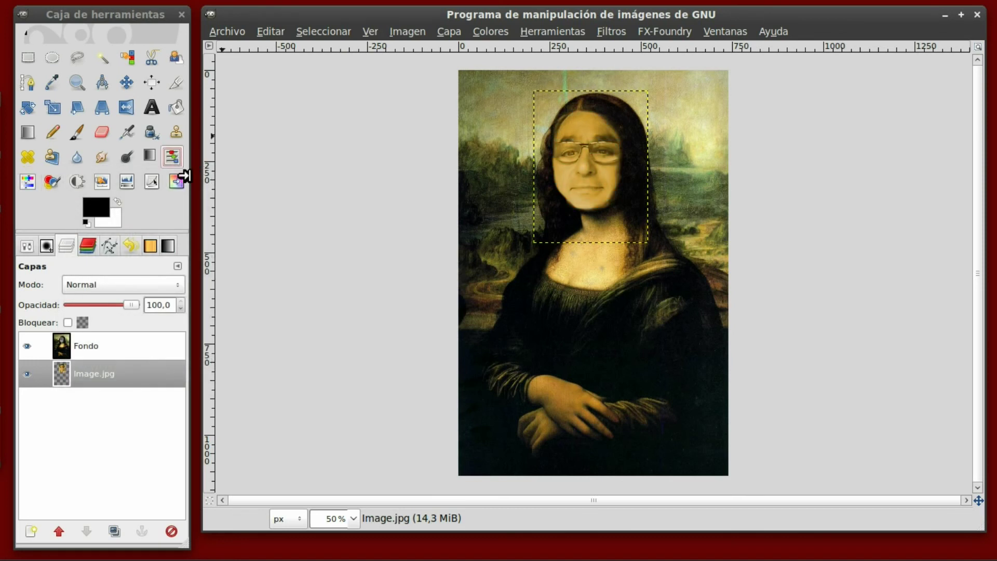
pyautogui.click(476, 155)
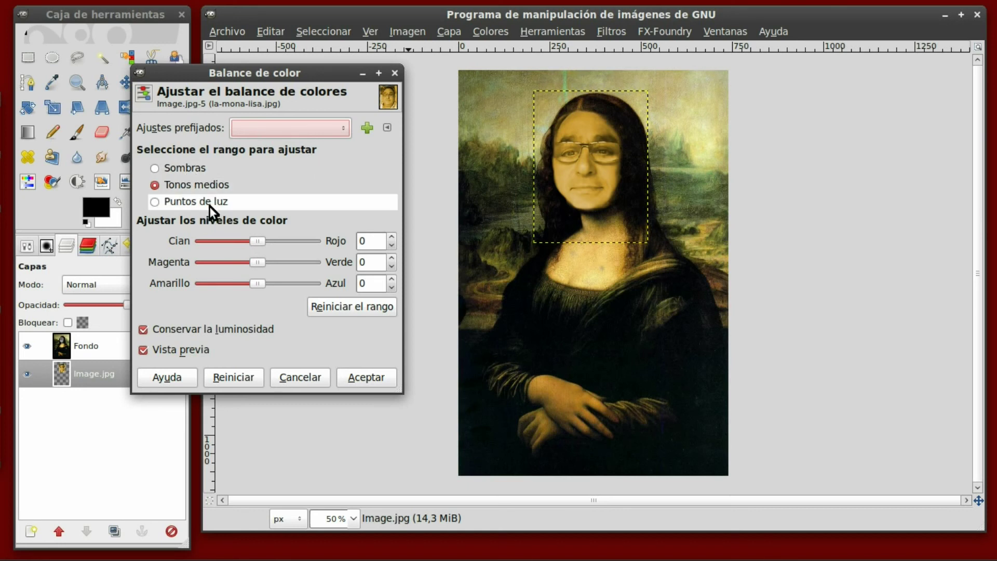
pyautogui.click(310, 379)
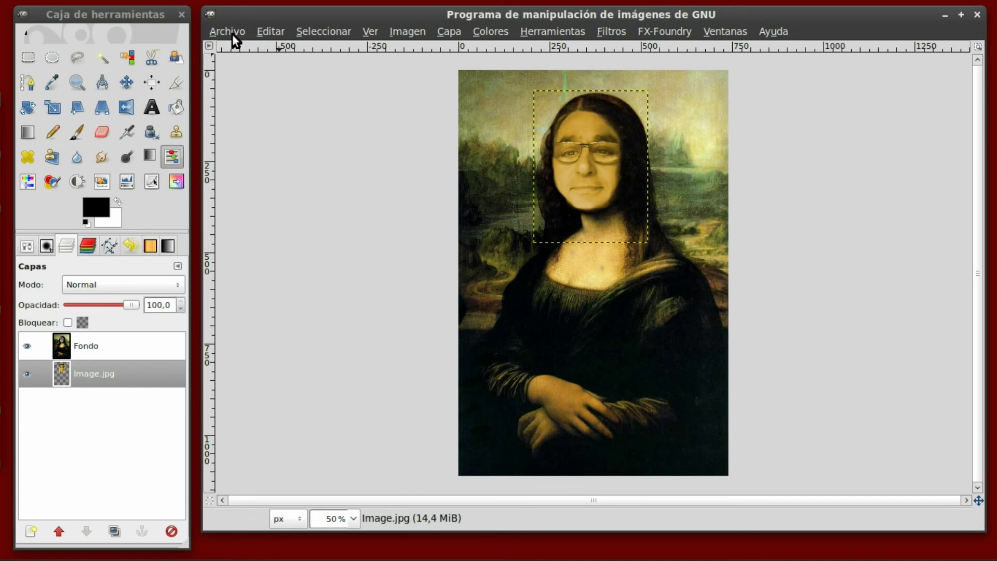
# Save the image as la-mona-lisa02.jpg in 027.- cambiar cara 02, exporting a flattened JPEG.
pyautogui.click(232, 33)
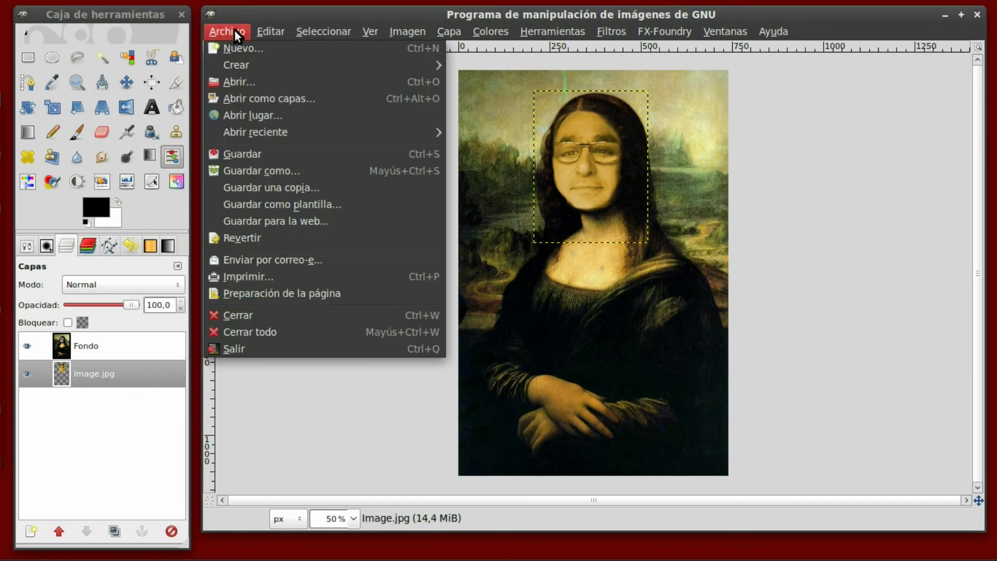
pyautogui.click(272, 171)
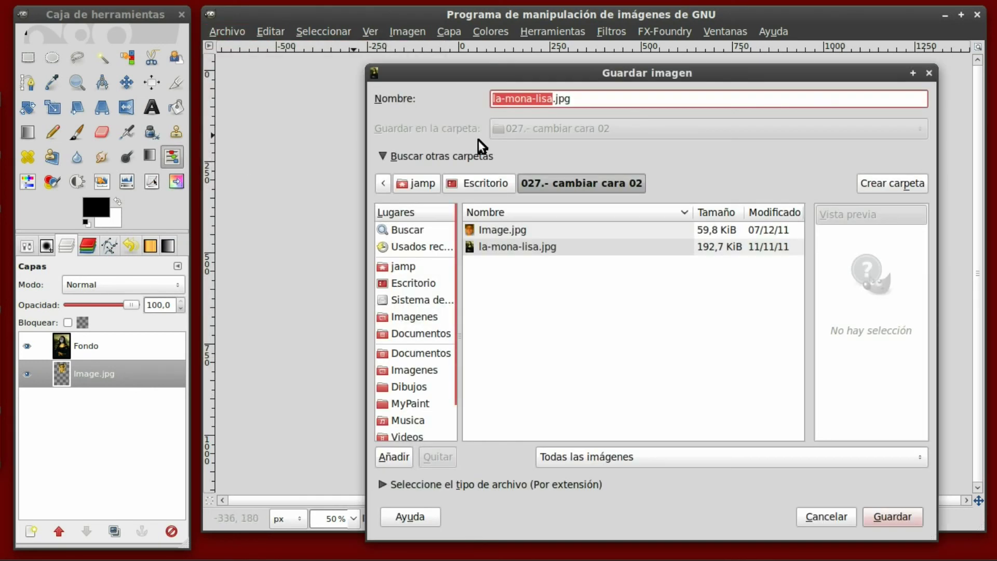
pyautogui.click(555, 98)
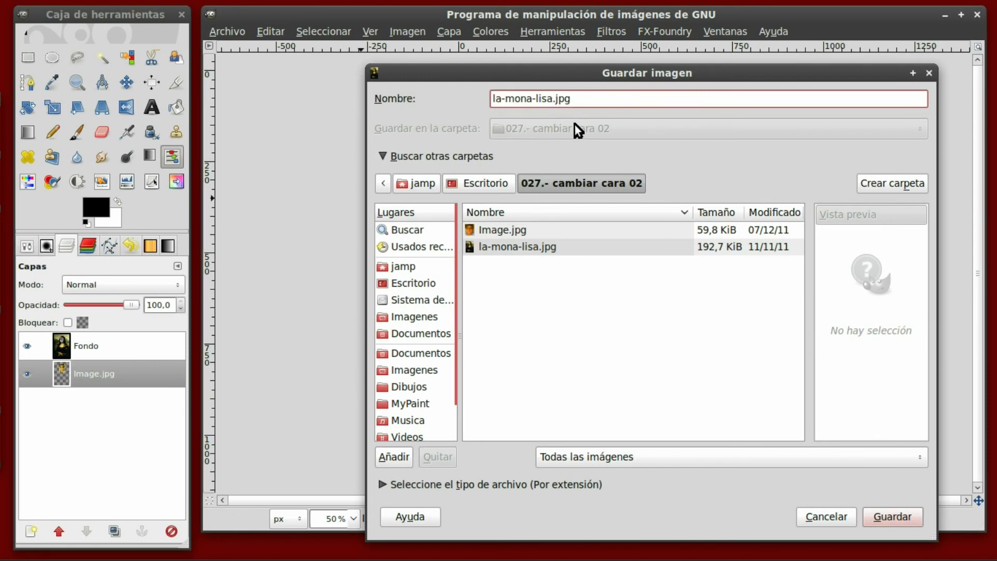
pyautogui.write('02')
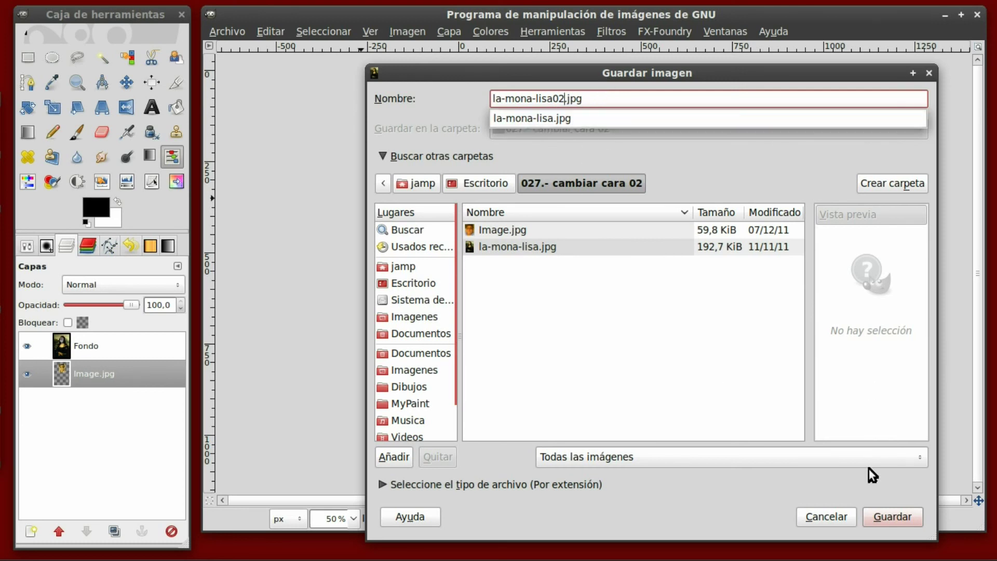
pyautogui.click(902, 518)
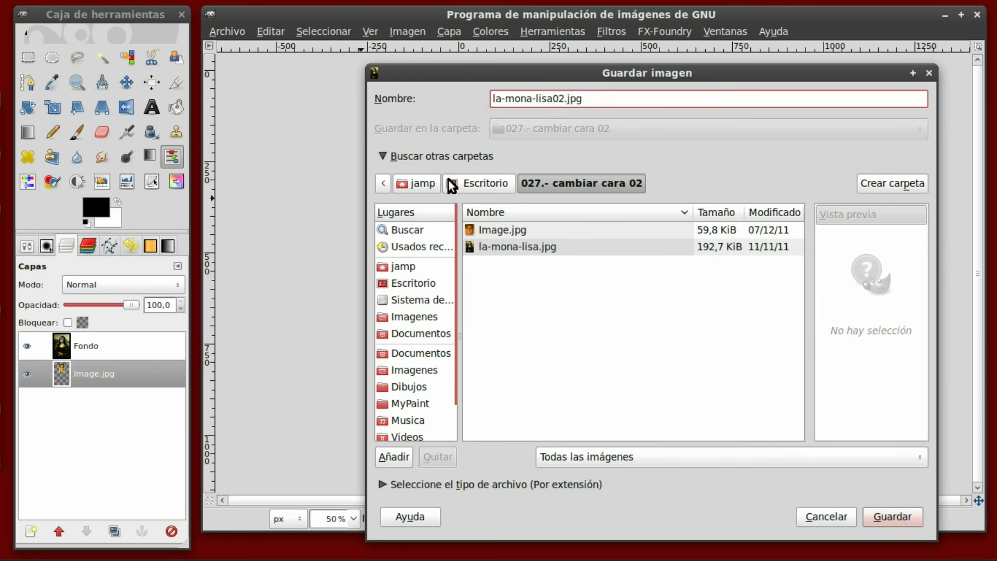
pyautogui.click(890, 517)
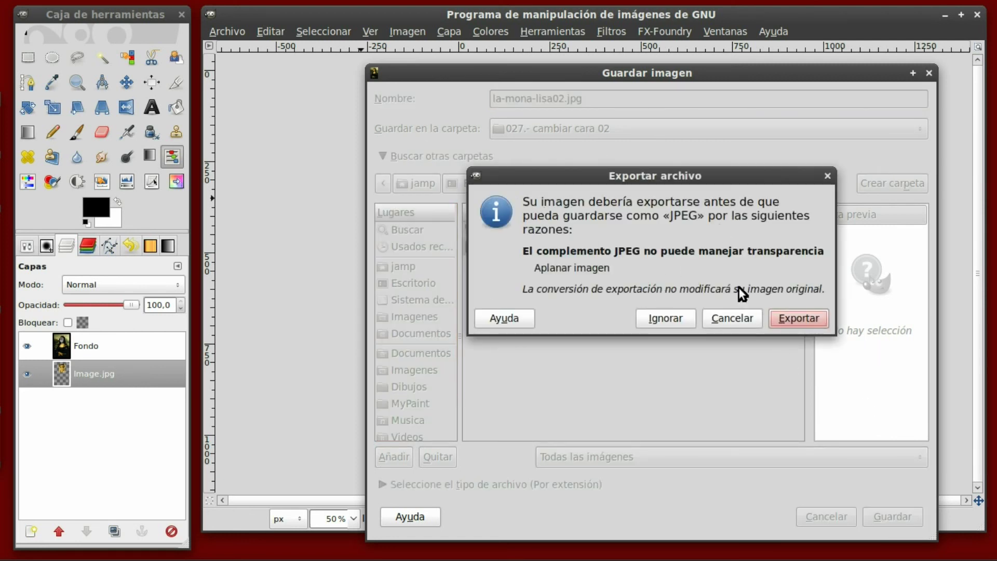
pyautogui.click(794, 319)
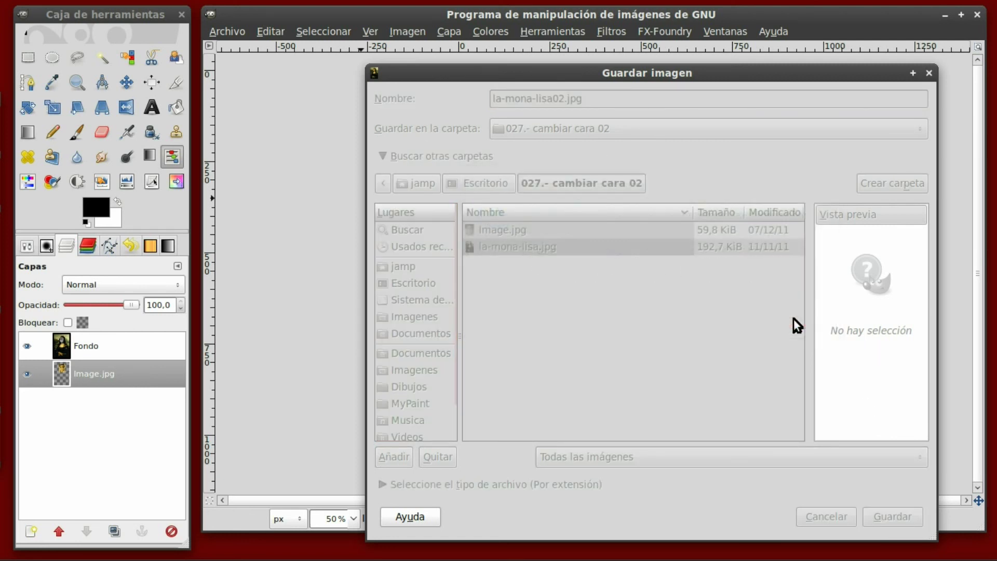
pyautogui.click(750, 337)
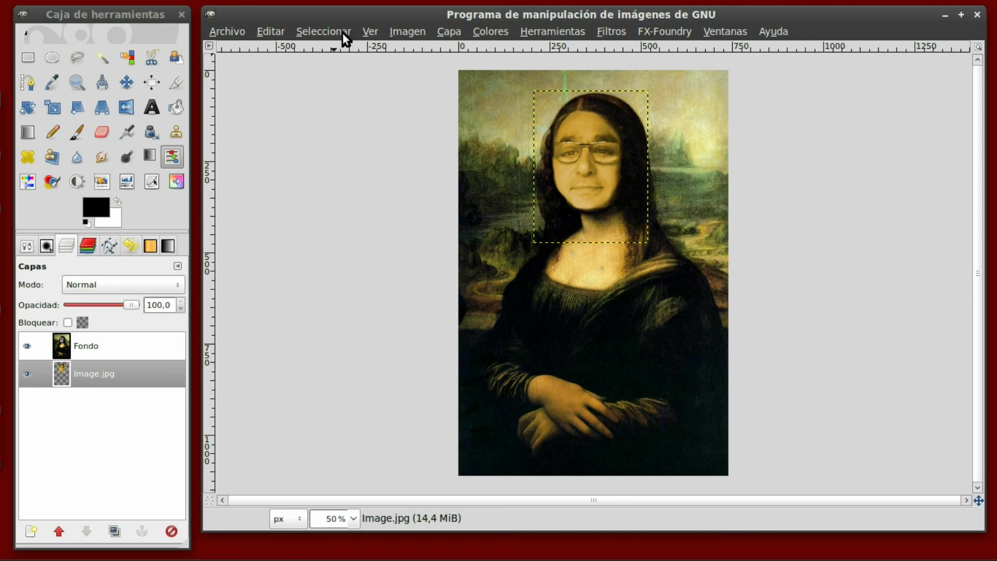
# Browse the Edit and Image menus, then choose Close from the File menu.
pyautogui.click(269, 29)
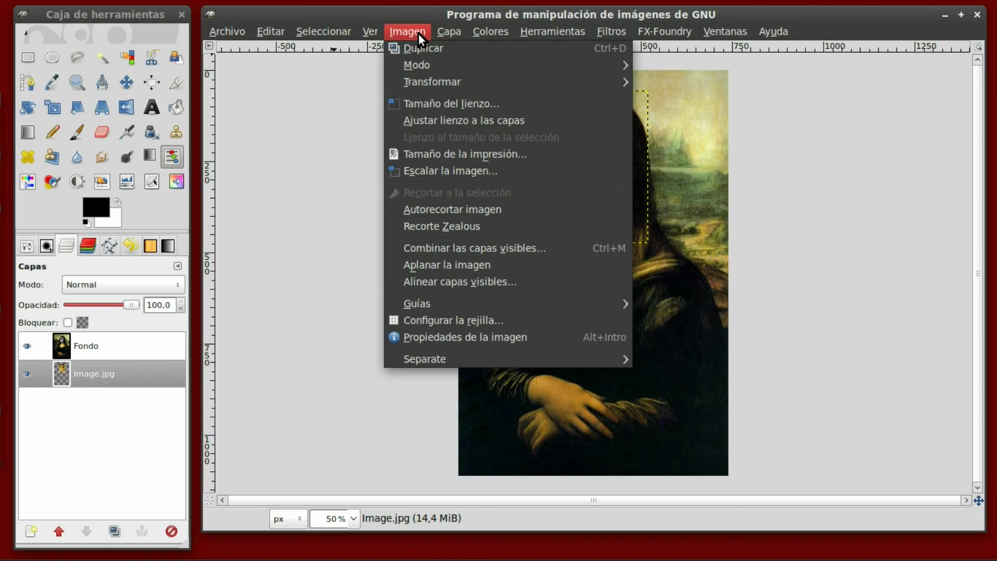
pyautogui.moveTo(407, 31)
pyautogui.click(241, 10)
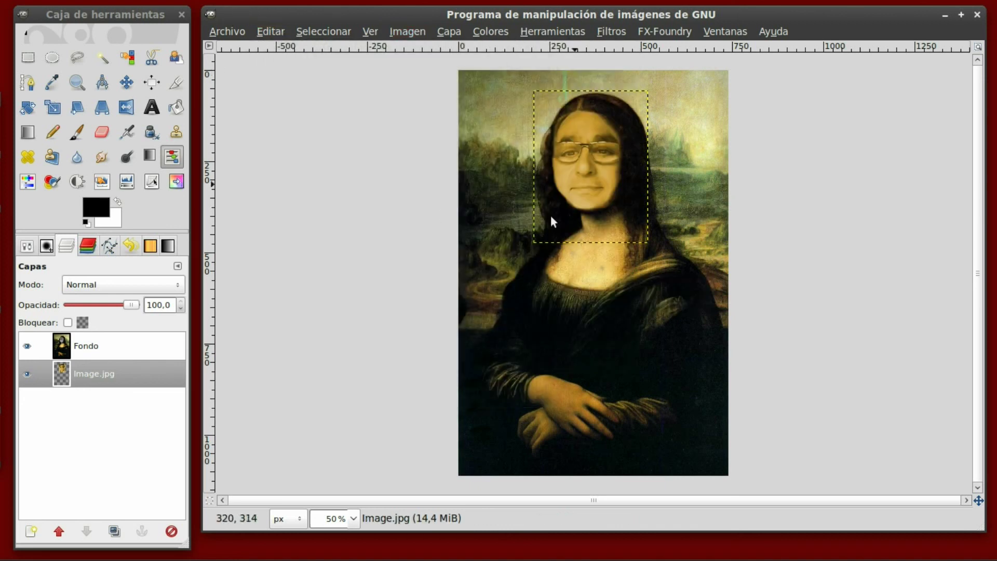
pyautogui.click(241, 34)
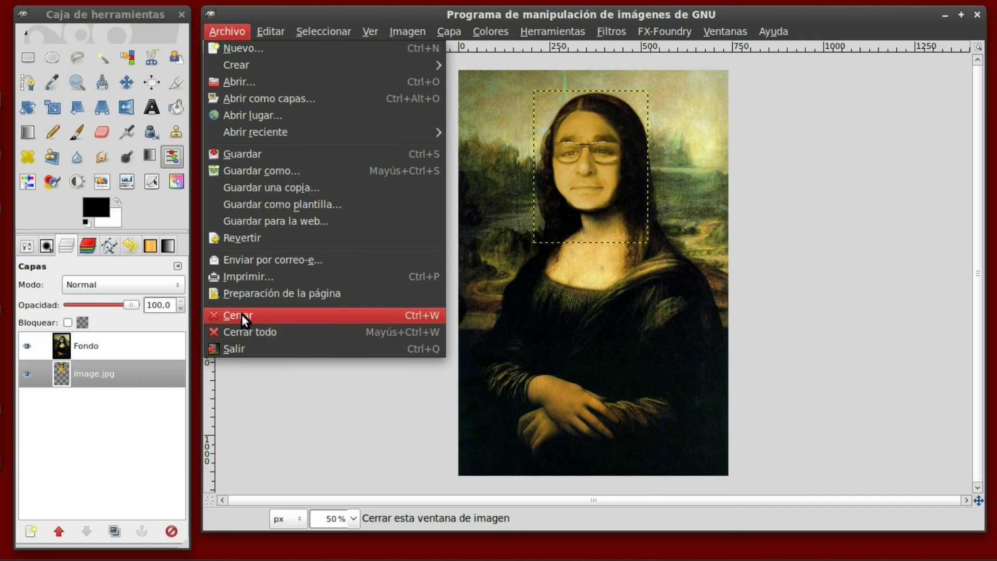
pyautogui.click(242, 314)
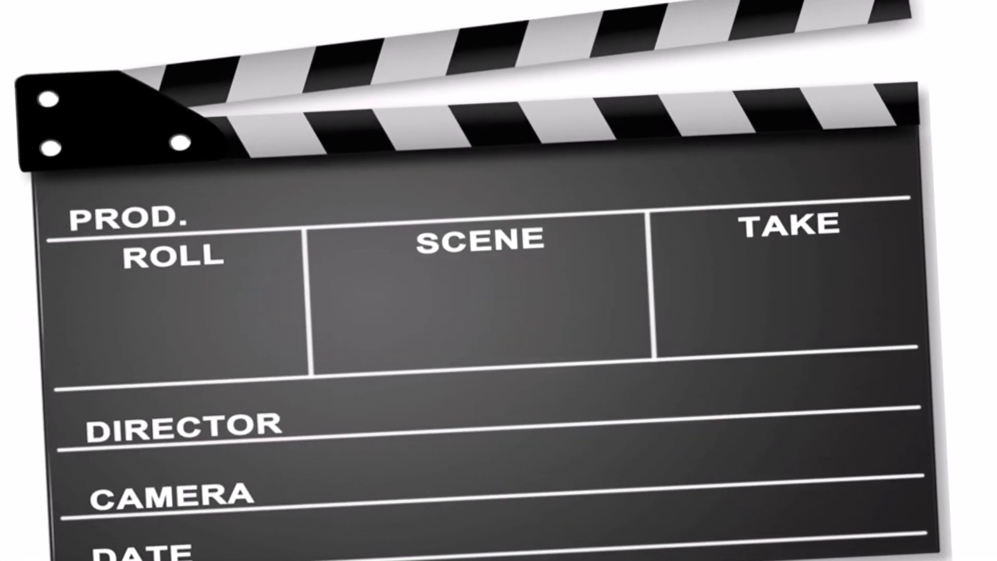